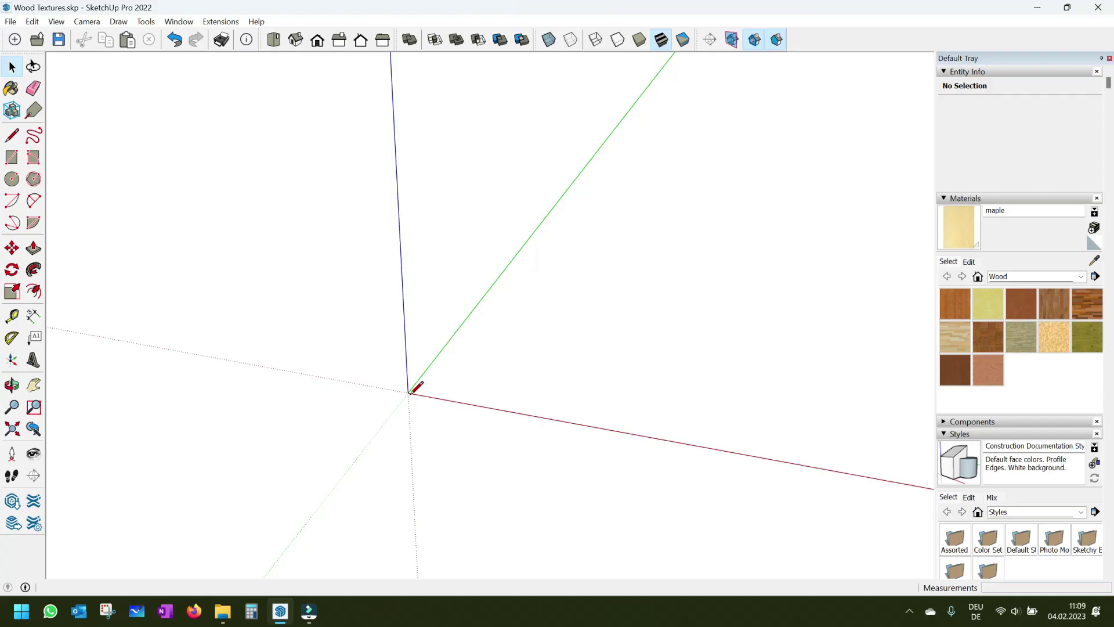
Step: Start a line at the model origin with the Line tool
{"action": "key", "text": "l"}
{"action": "left_click", "coordinate": [408, 393]}
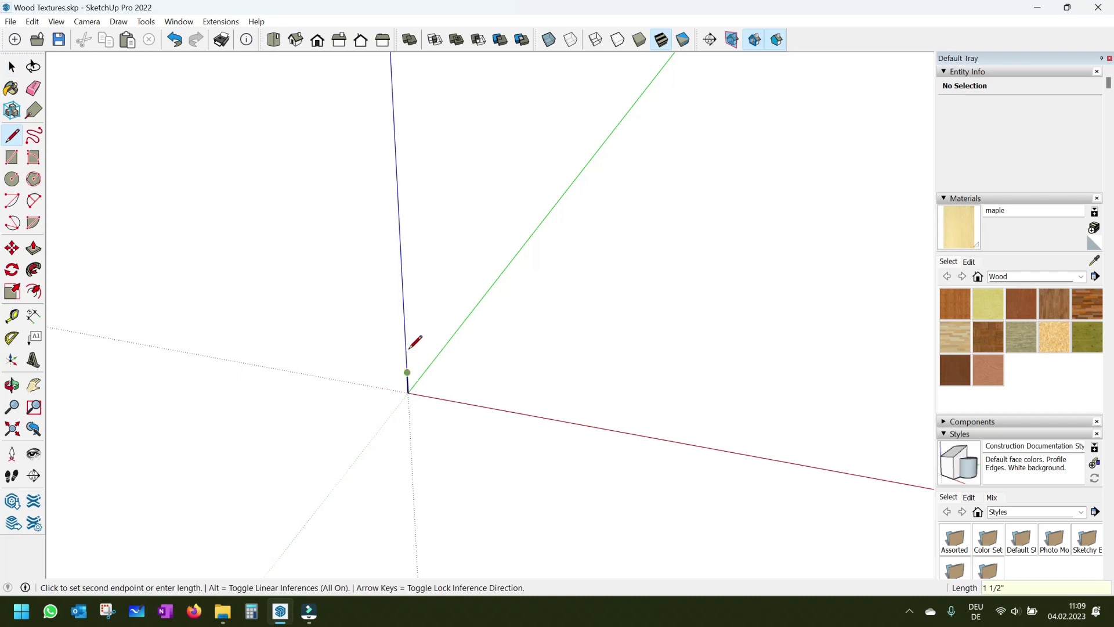
Step: Draw a 1 1/2 by 3 1/2 inch rectangle closed at the origin
{"action": "key", "text": "Return"}
{"action": "type", "text": "2"}
{"action": "key", "text": "Return"}
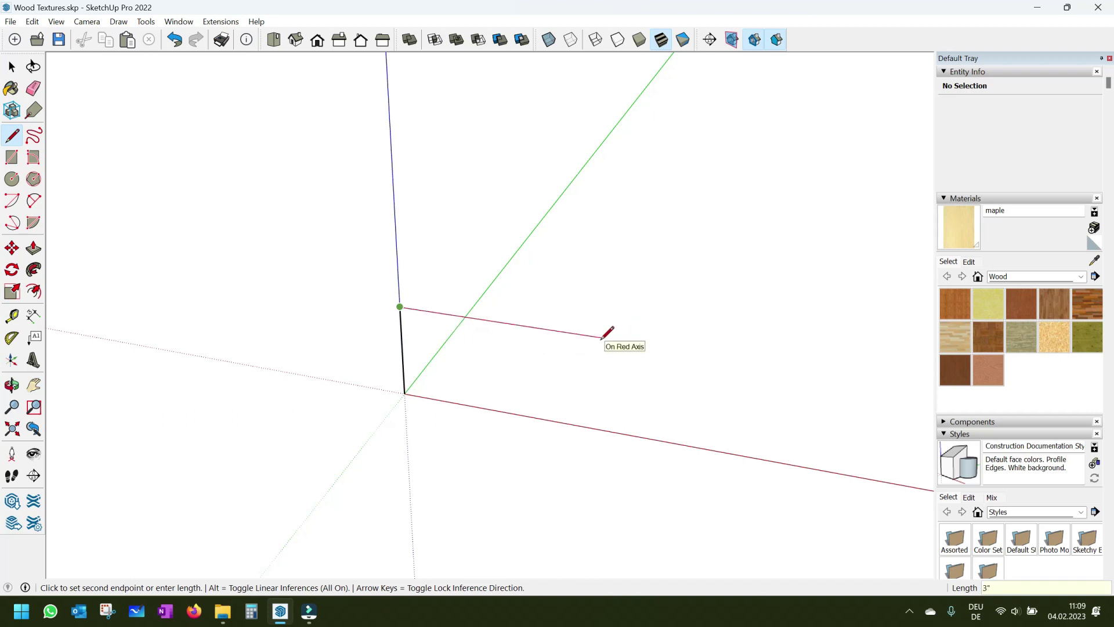
{"action": "key", "text": "Return"}
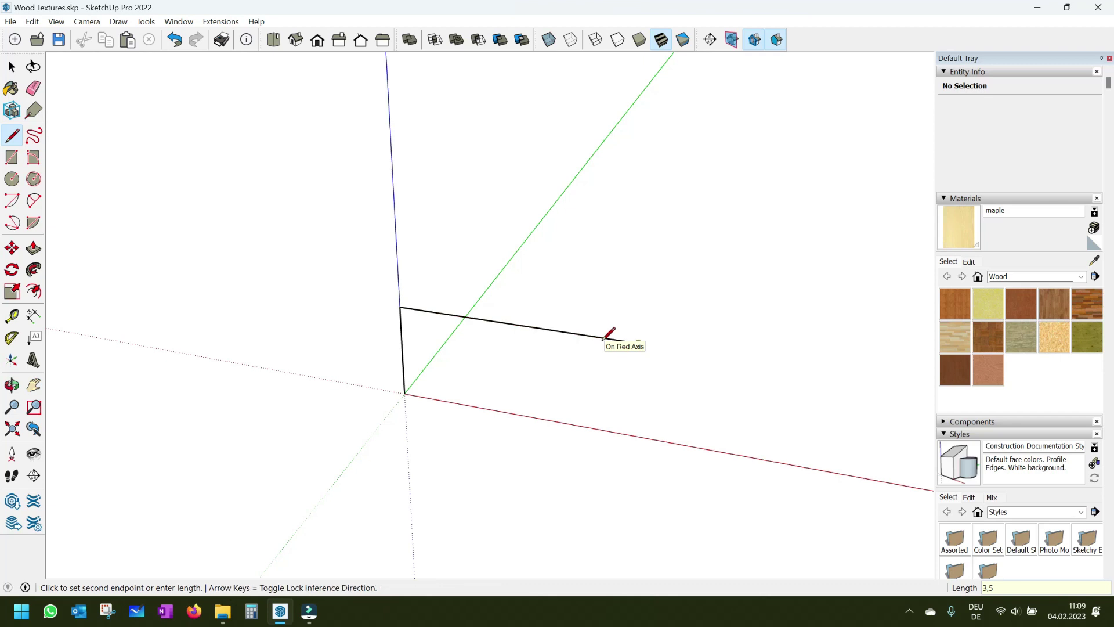
{"action": "left_click", "coordinate": [412, 387]}
{"action": "left_click", "coordinate": [408, 389]}
Step: Push/Pull the rectangle 32 inches (2' 8") into a board
{"action": "key", "text": "p"}
{"action": "left_click", "coordinate": [456, 392]}
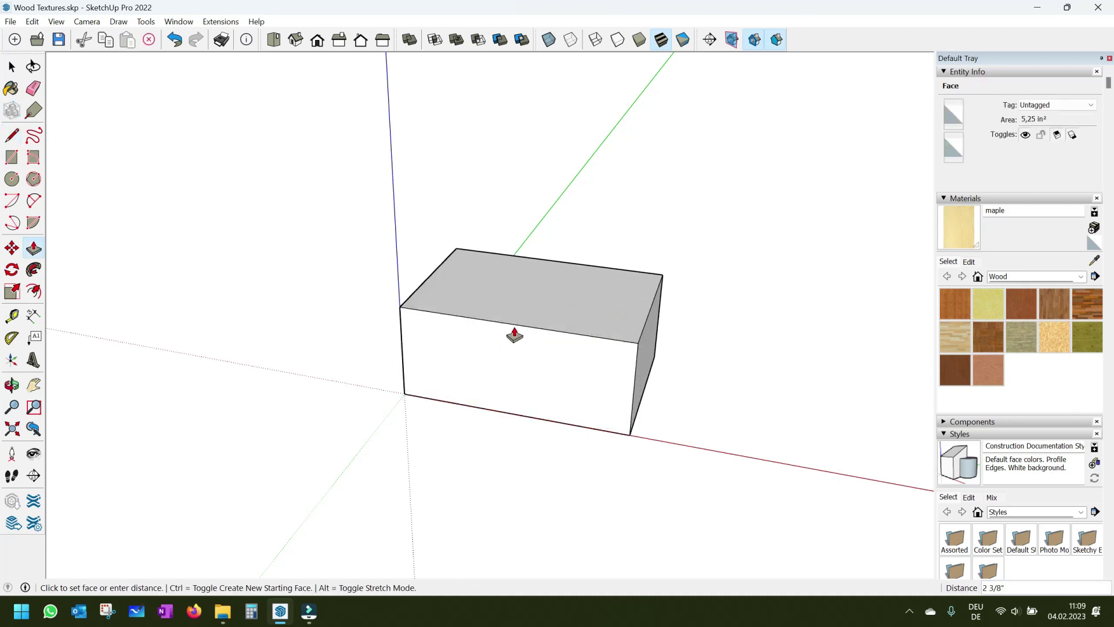
{"action": "type", "text": "2"}
{"action": "key", "text": "Return"}
{"action": "scroll", "coordinate": [381, 385], "scroll_direction": "down", "scroll_amount": 2}
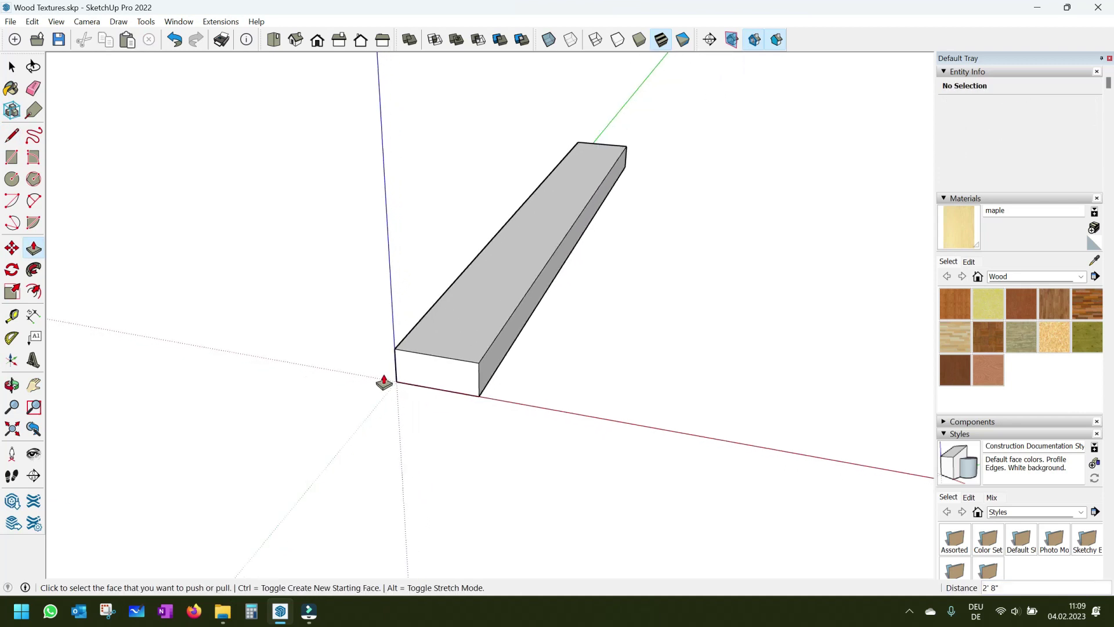
{"action": "scroll", "coordinate": [380, 386], "scroll_direction": "down", "scroll_amount": 2}
{"action": "scroll", "coordinate": [522, 361], "scroll_direction": "up", "scroll_amount": 1}
Step: Make the board a group and paint it with the maple material
{"action": "key", "text": "space"}
{"action": "left_click_drag", "start_coordinate": [284, 134], "coordinate": [659, 450]}
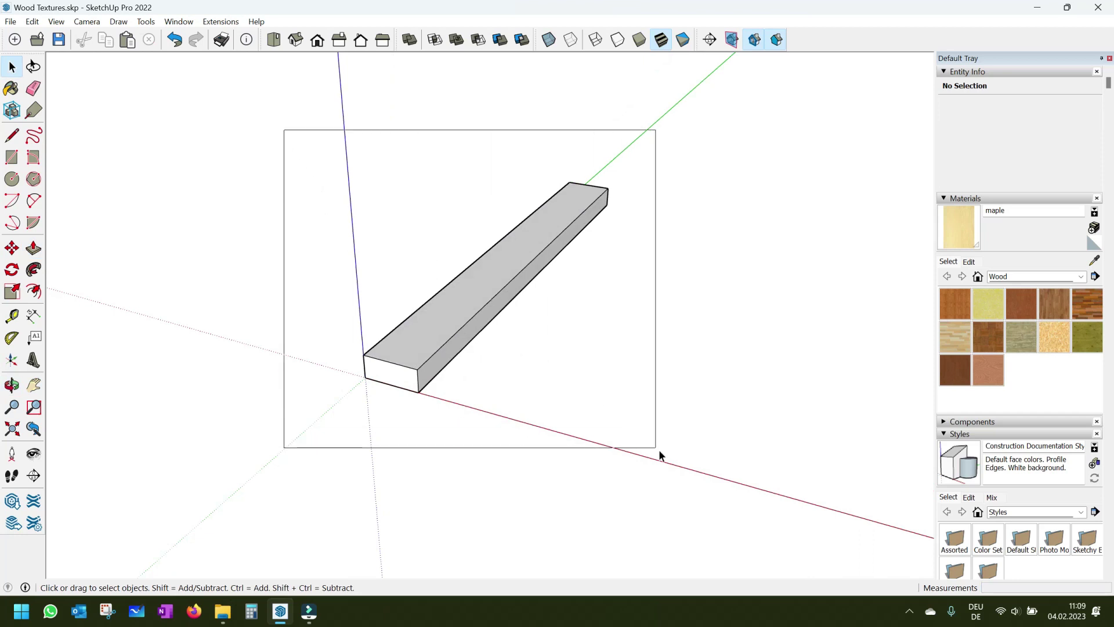
{"action": "right_click", "coordinate": [485, 301]}
{"action": "left_click", "coordinate": [548, 419]}
{"action": "left_click", "coordinate": [951, 240]}
{"action": "left_click", "coordinate": [490, 281]}
{"action": "mouse_move", "coordinate": [490, 281]}
{"action": "middle_mouse_down"}
{"action": "mouse_move", "coordinate": [535, 356]}
{"action": "mouse_move", "coordinate": [492, 335]}
{"action": "middle_mouse_up"}
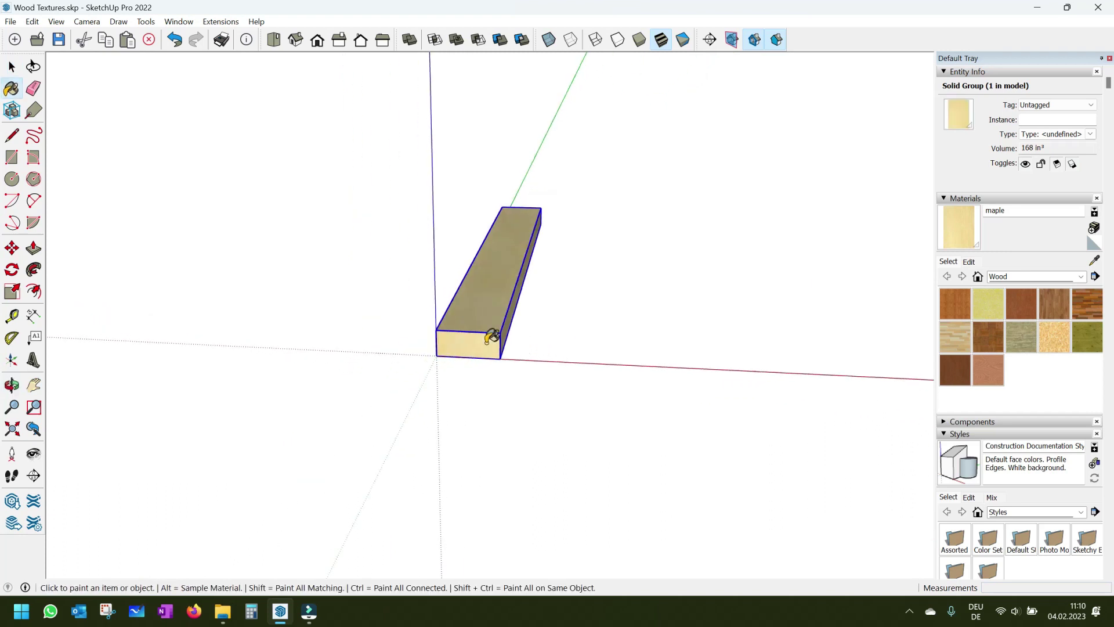
{"action": "scroll", "coordinate": [492, 335], "scroll_direction": "up", "scroll_amount": 3}
{"action": "scroll", "coordinate": [438, 338], "scroll_direction": "up", "scroll_amount": 2}
{"action": "key", "text": "space"}
{"action": "scroll", "coordinate": [424, 312], "scroll_direction": "up", "scroll_amount": 3}
Step: Rotate-copy the board 90° and stand it as a post on the base board's centre
{"action": "key", "text": "q"}
{"action": "left_click", "coordinate": [373, 399]}
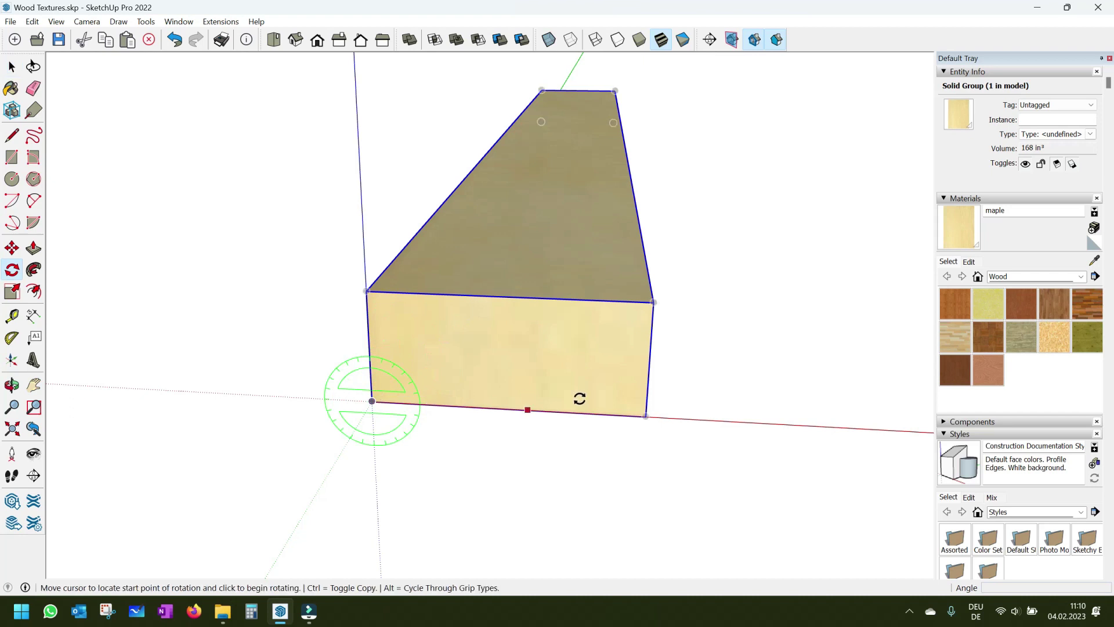
{"action": "left_click", "coordinate": [629, 413]}
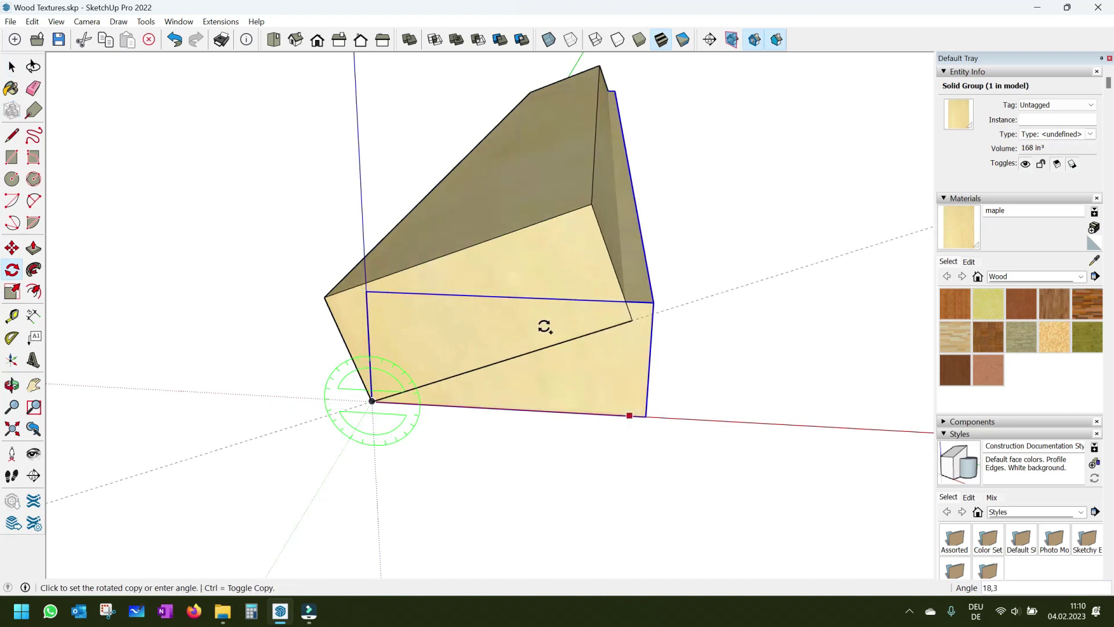
{"action": "left_click", "coordinate": [367, 245]}
{"action": "key", "text": "m"}
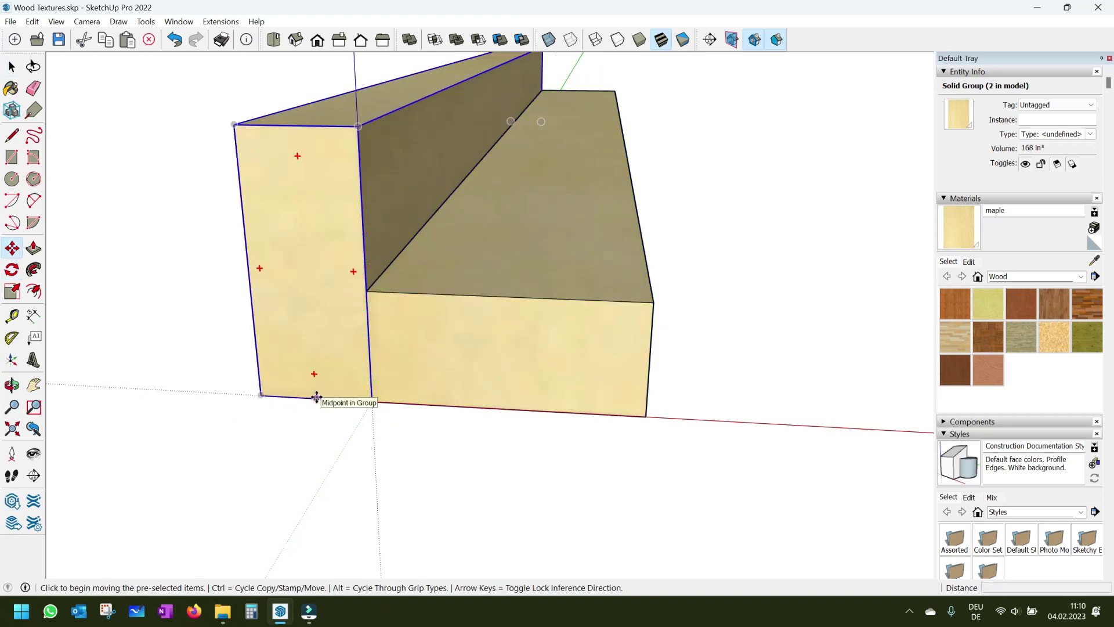
{"action": "left_click", "coordinate": [320, 397]}
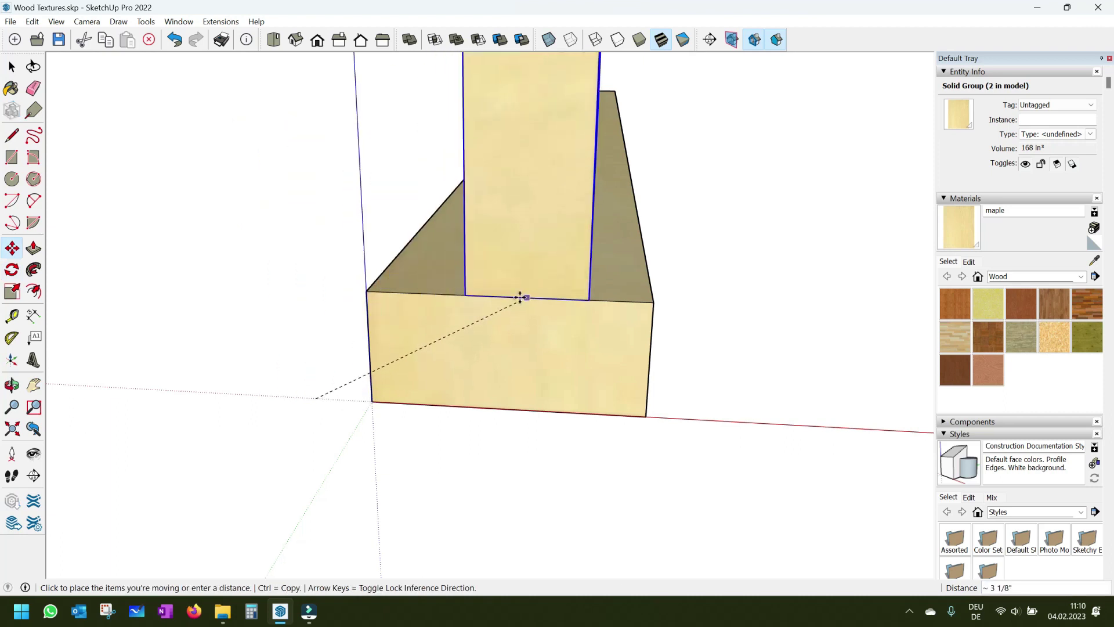
{"action": "left_click", "coordinate": [507, 296]}
Step: Ctrl-Move a copy of the base board onto the top of the post
{"action": "key", "text": "space"}
{"action": "left_click", "coordinate": [496, 351]}
{"action": "key", "text": "m"}
{"action": "left_click", "coordinate": [506, 408]}
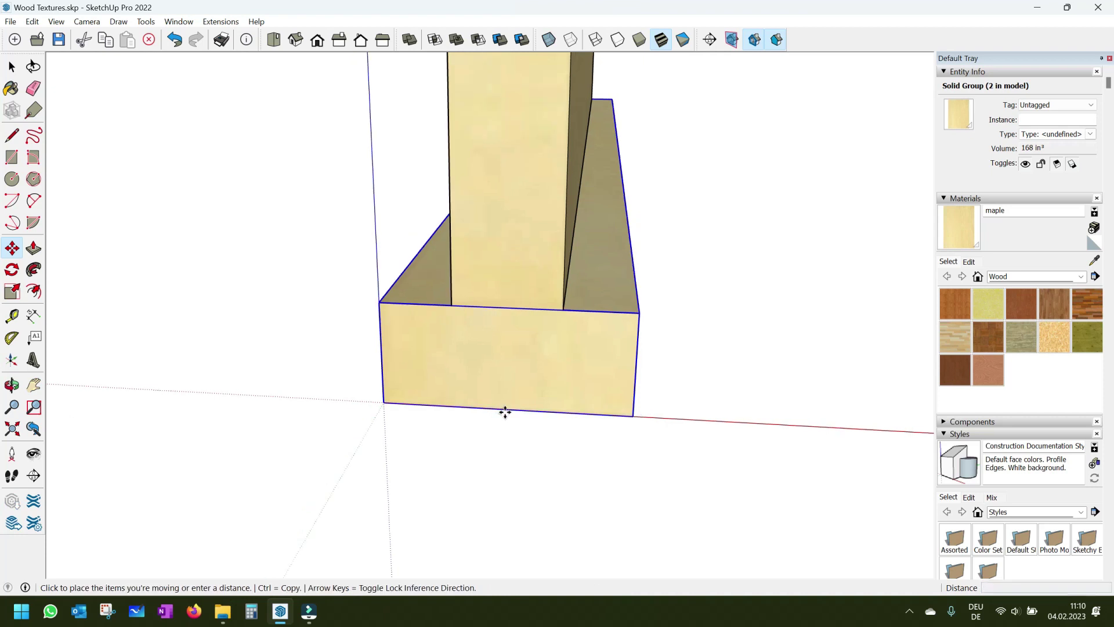
{"action": "key", "text": "ctrl"}
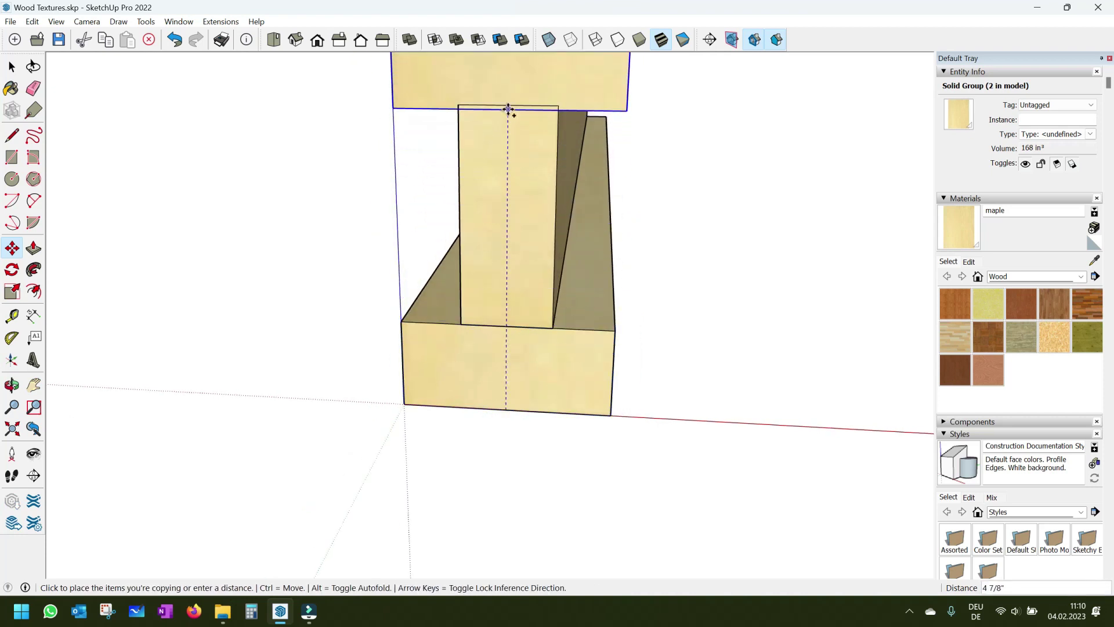
{"action": "left_click", "coordinate": [508, 107]}
{"action": "key", "text": "space"}
{"action": "scroll", "coordinate": [629, 204], "scroll_direction": "down", "scroll_amount": 3}
{"action": "left_click", "coordinate": [610, 227]}
{"action": "mouse_move", "coordinate": [610, 228]}
{"action": "middle_mouse_down"}
{"action": "mouse_move", "coordinate": [448, 246]}
{"action": "mouse_move", "coordinate": [548, 244]}
{"action": "mouse_move", "coordinate": [448, 323]}
{"action": "mouse_move", "coordinate": [502, 332]}
{"action": "mouse_move", "coordinate": [441, 401]}
{"action": "middle_mouse_up"}
{"action": "scroll", "coordinate": [443, 348], "scroll_direction": "up", "scroll_amount": 1}
{"action": "scroll", "coordinate": [461, 336], "scroll_direction": "up", "scroll_amount": 3}
{"action": "scroll", "coordinate": [438, 398], "scroll_direction": "up", "scroll_amount": 2}
Step: Rotate-copy the base board 90° about its corner to make a fourth board
{"action": "left_click", "coordinate": [437, 395]}
{"action": "key", "text": "q"}
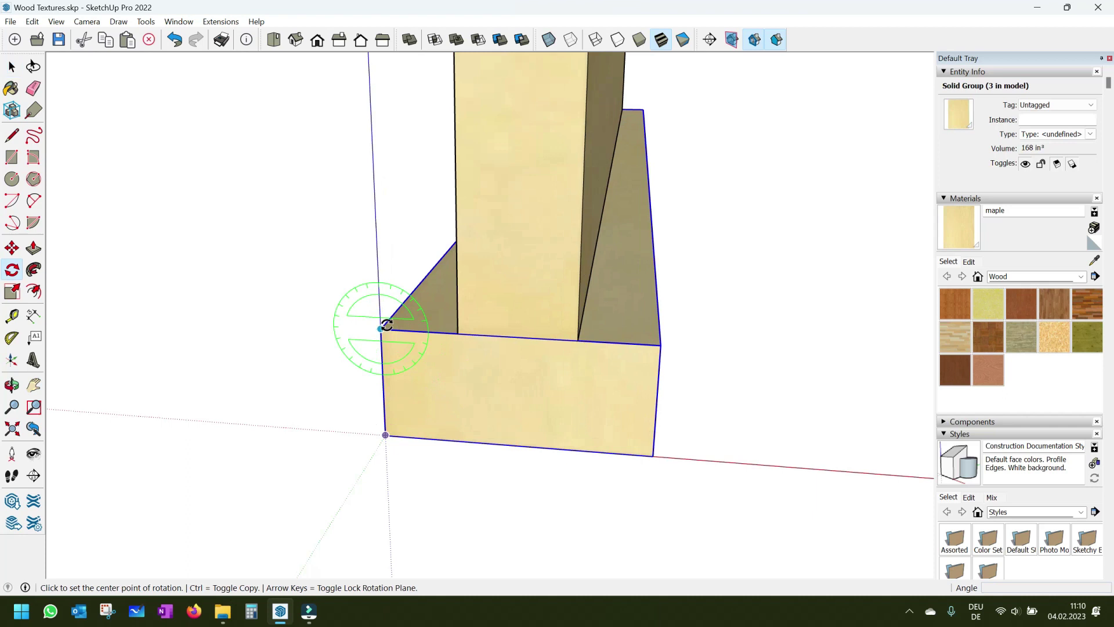
{"action": "left_click", "coordinate": [381, 329]}
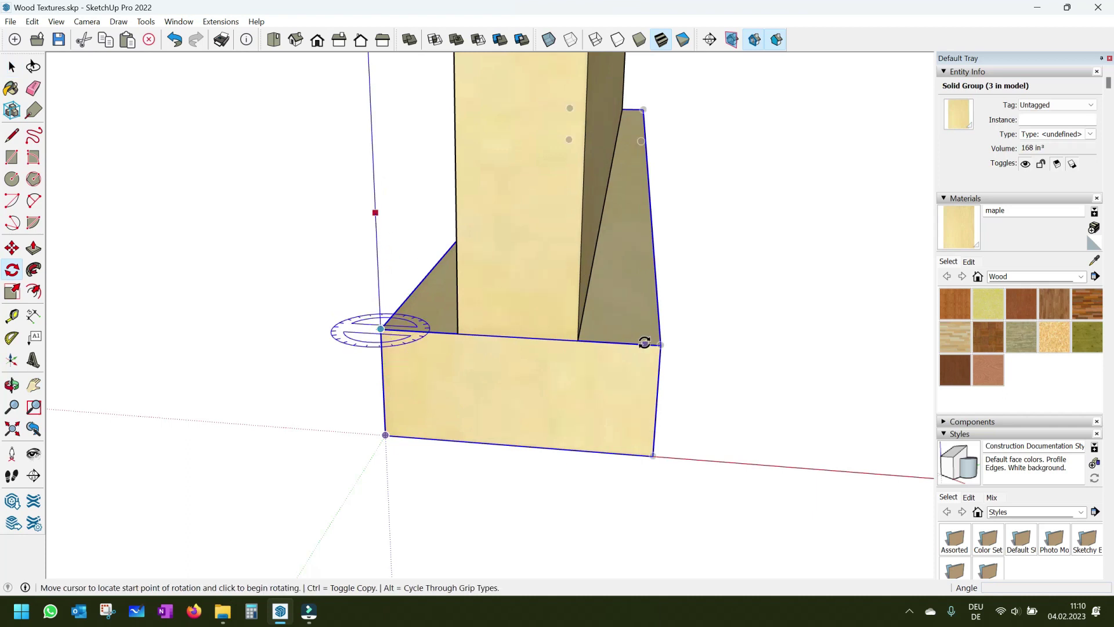
{"action": "left_click", "coordinate": [644, 343]}
{"action": "key", "text": "ctrl"}
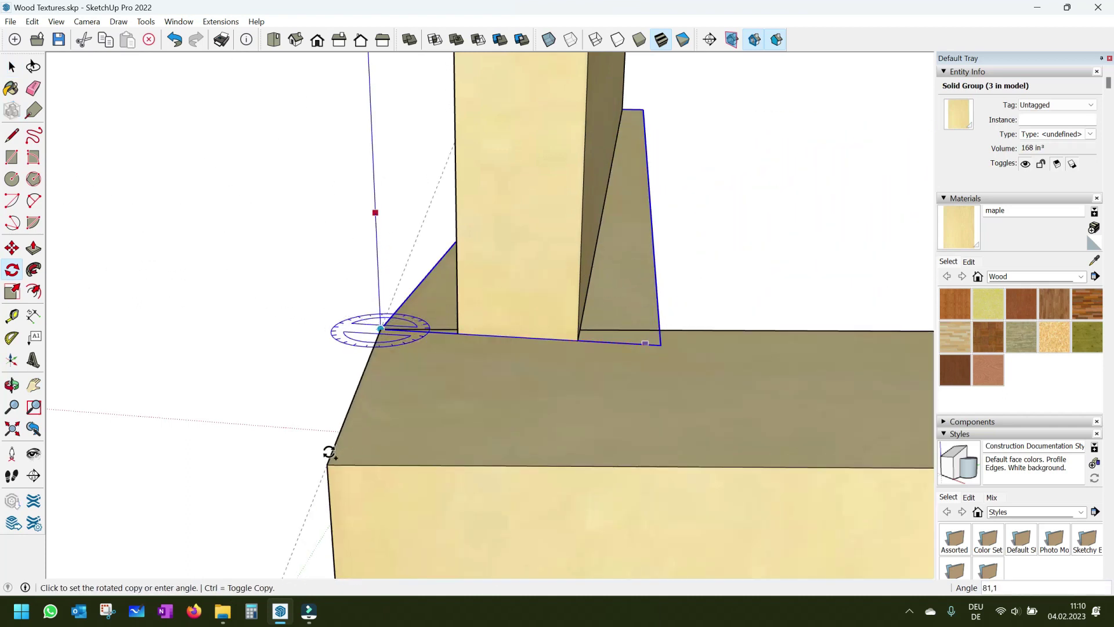
{"action": "left_click", "coordinate": [326, 450]}
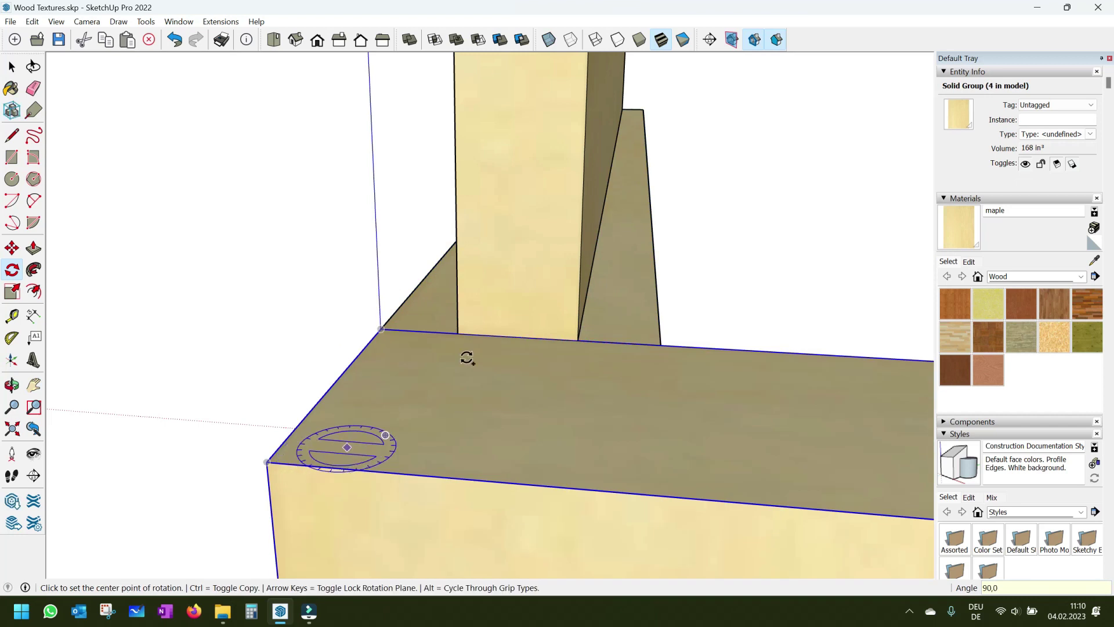
{"action": "scroll", "coordinate": [467, 357], "scroll_direction": "down", "scroll_amount": 5}
{"action": "middle_click_drag", "start_coordinate": [614, 380], "coordinate": [689, 293]}
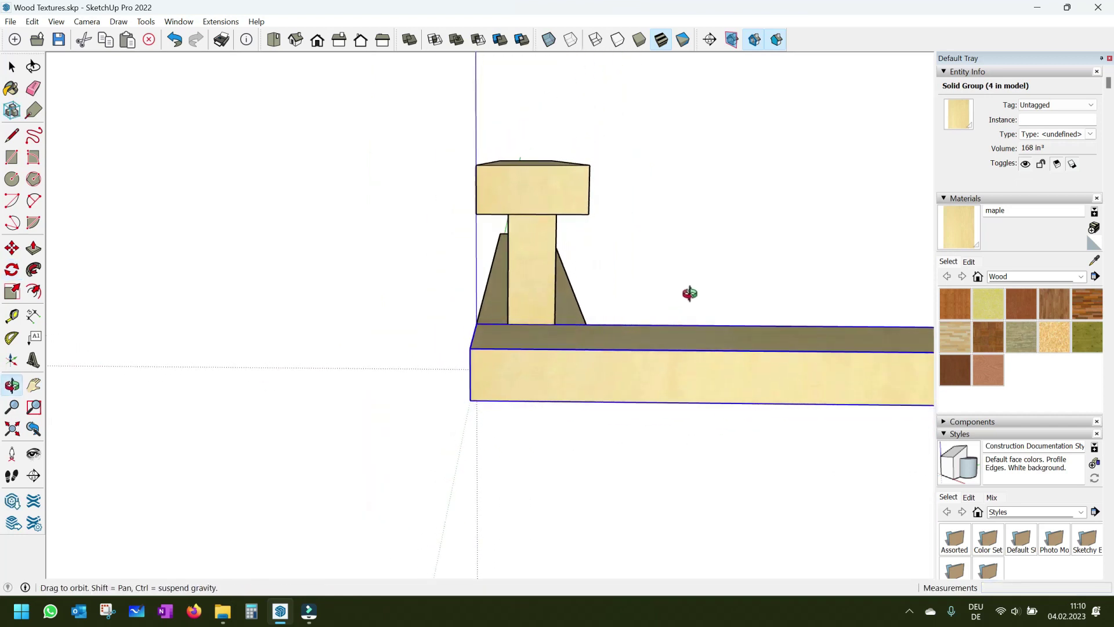
Step: Rotate the fourth board 90° so it stands vertical
{"action": "scroll", "coordinate": [525, 352], "scroll_direction": "up", "scroll_amount": 3}
{"action": "left_click", "coordinate": [432, 343]}
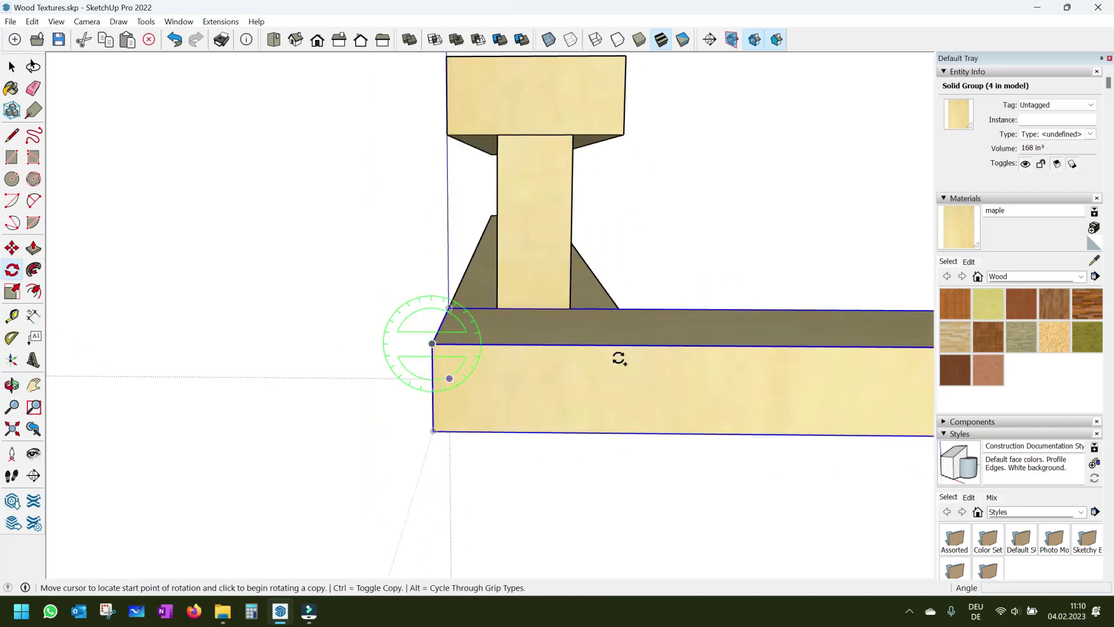
{"action": "left_click", "coordinate": [633, 347]}
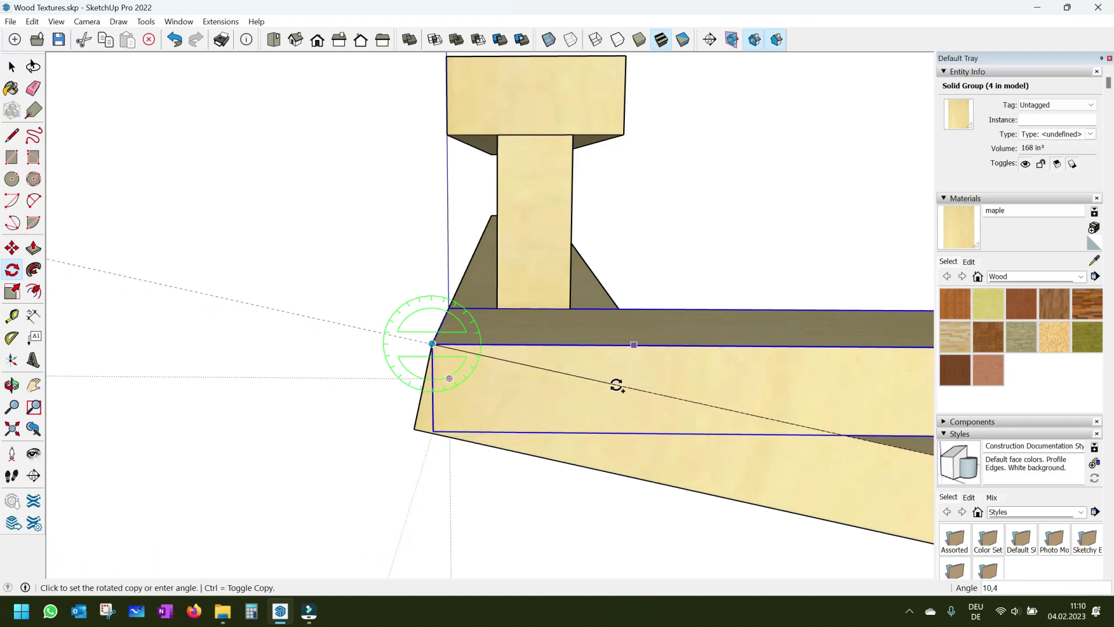
{"action": "key", "text": "ctrl"}
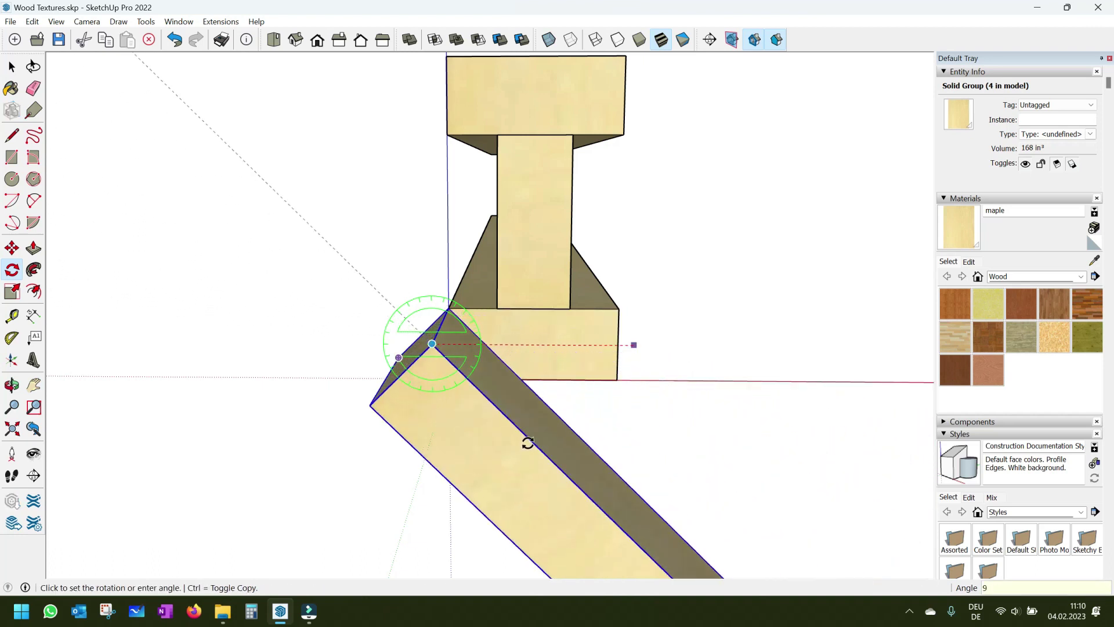
{"action": "type", "text": "0"}
{"action": "key", "text": "Return"}
Step: Move the vertical board up against the top rail corner
{"action": "key", "text": "m"}
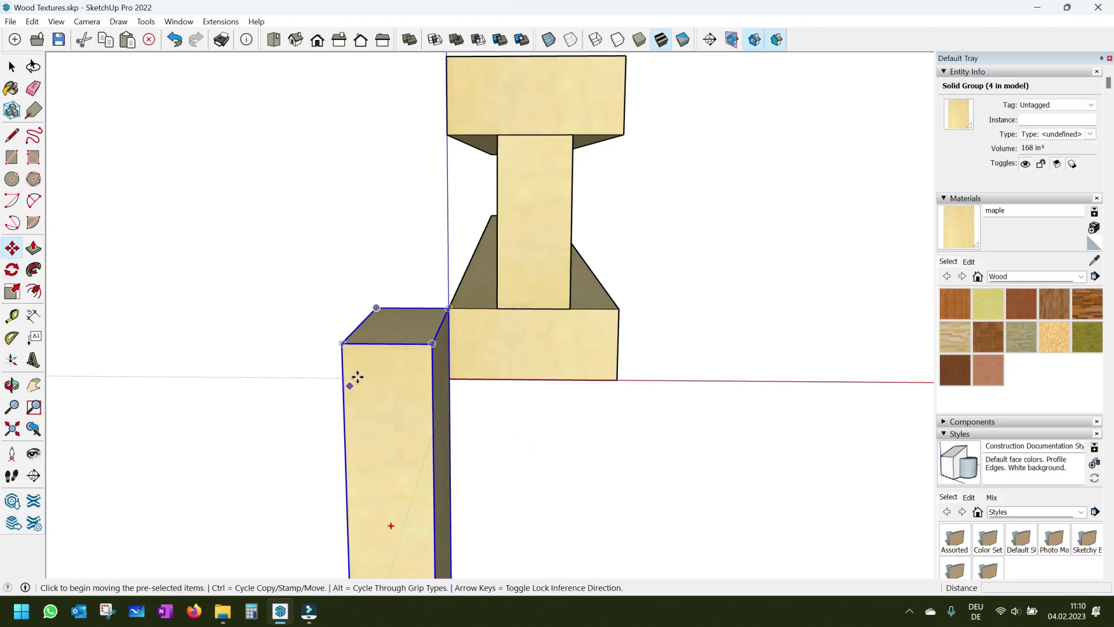
{"action": "left_click", "coordinate": [342, 344]}
{"action": "middle_click_drag", "start_coordinate": [343, 347], "coordinate": [319, 331]}
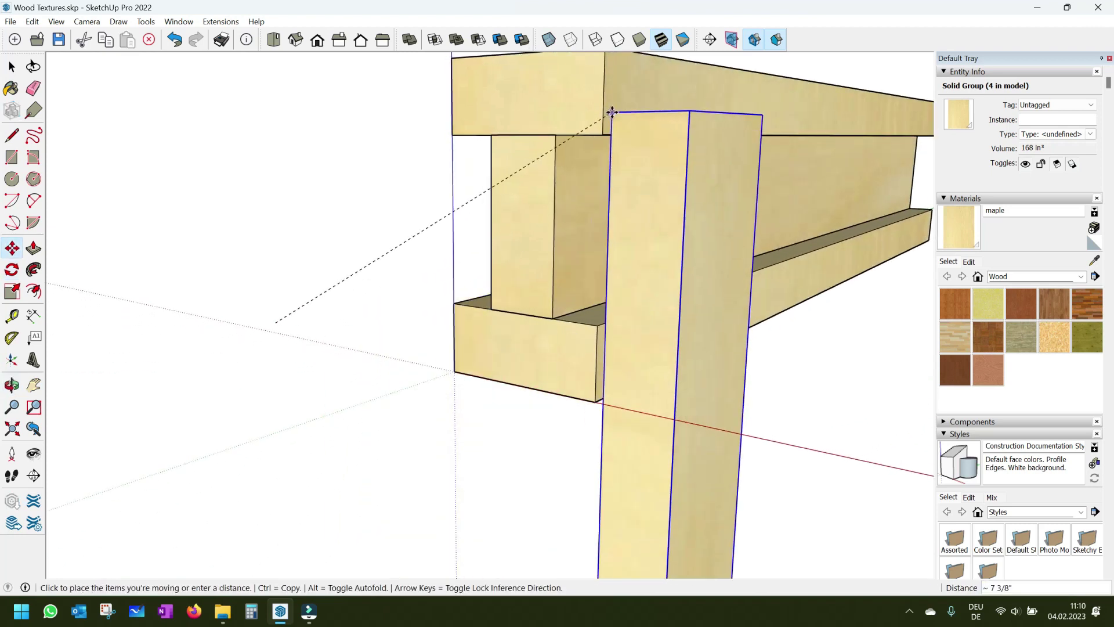
{"action": "left_click", "coordinate": [555, 135]}
{"action": "middle_click_drag", "start_coordinate": [520, 226], "coordinate": [668, 227]}
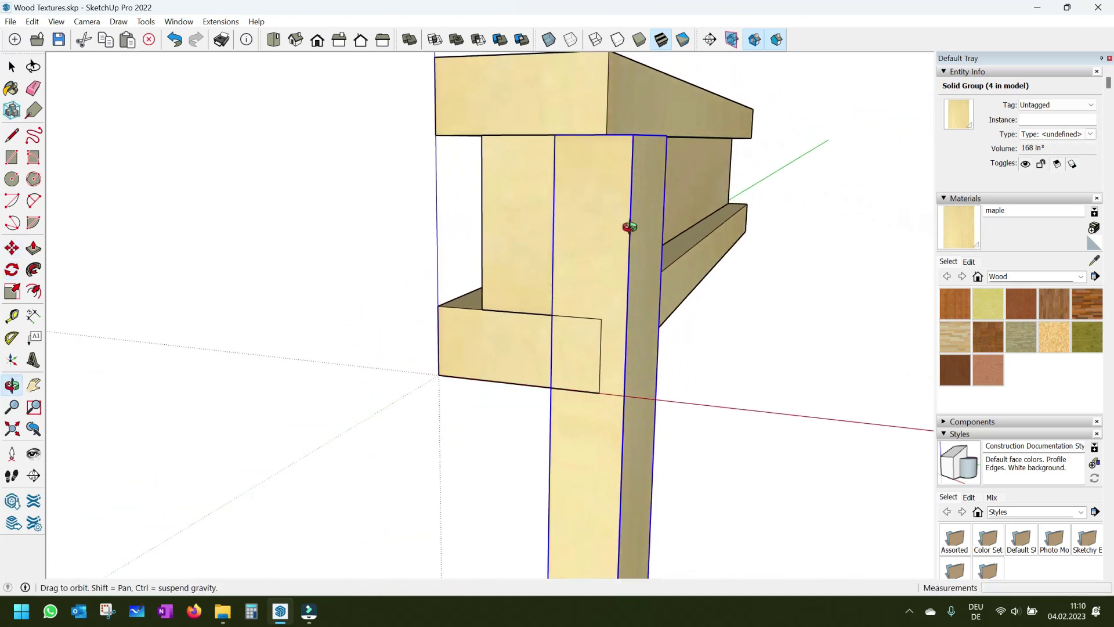
{"action": "middle_click_drag", "start_coordinate": [585, 143], "coordinate": [565, 137]}
Step: Rotate the leg outward about the rail corner to splay it
{"action": "key", "text": "q"}
{"action": "left_click", "coordinate": [534, 131]}
{"action": "left_click", "coordinate": [532, 393]}
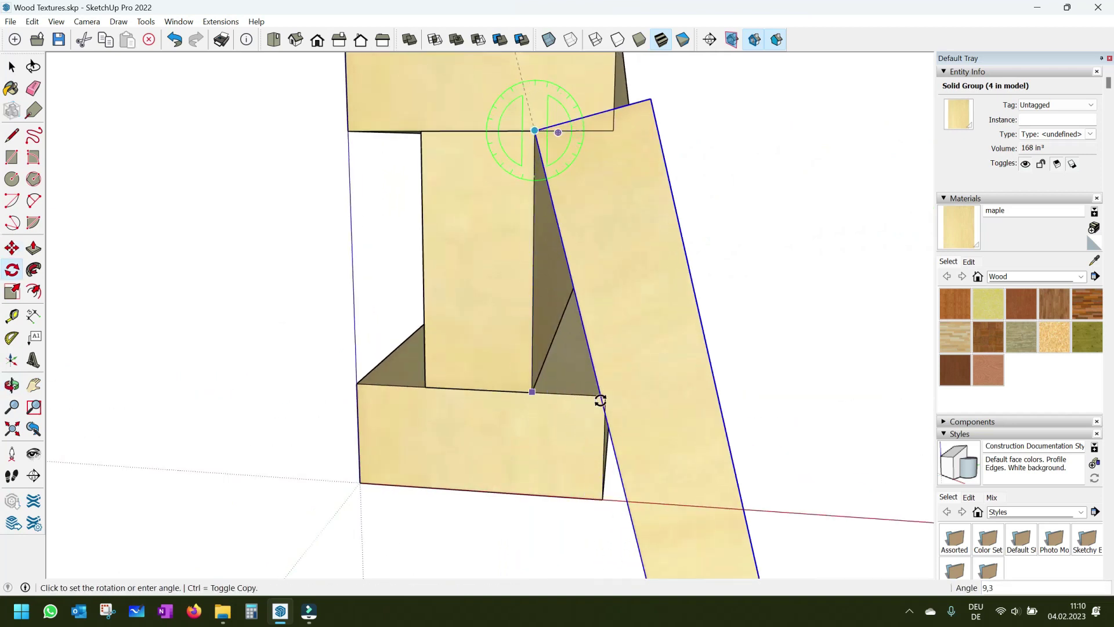
{"action": "left_click", "coordinate": [606, 397]}
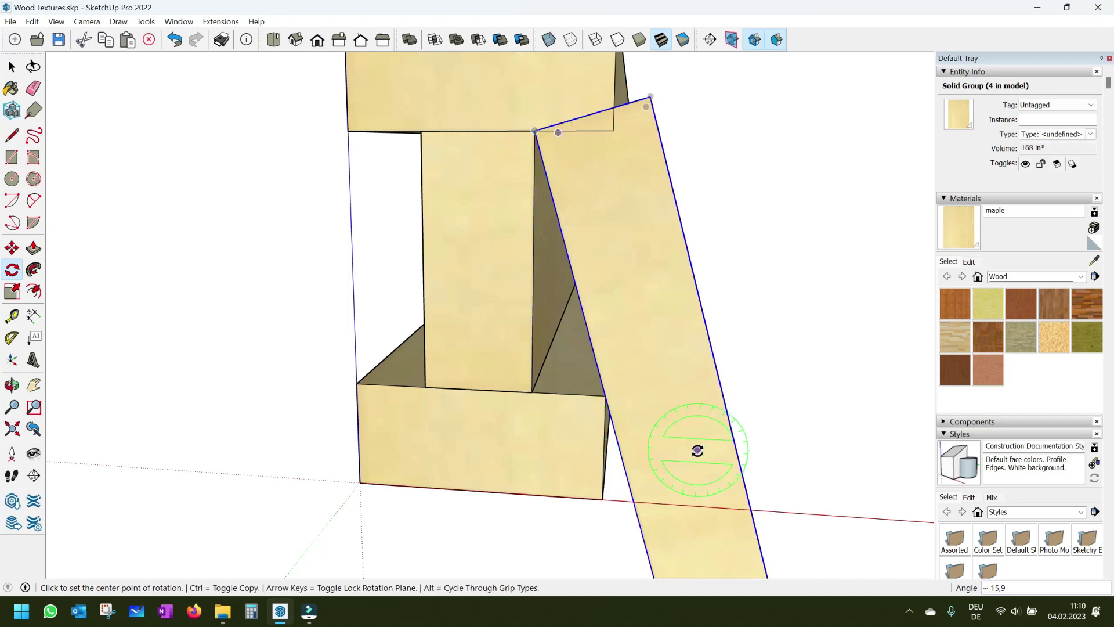
{"action": "key", "text": "space"}
{"action": "scroll", "coordinate": [638, 290], "scroll_direction": "up", "scroll_amount": 2}
{"action": "scroll", "coordinate": [575, 110], "scroll_direction": "up", "scroll_amount": 3}
{"action": "scroll", "coordinate": [861, 145], "scroll_direction": "up", "scroll_amount": 3}
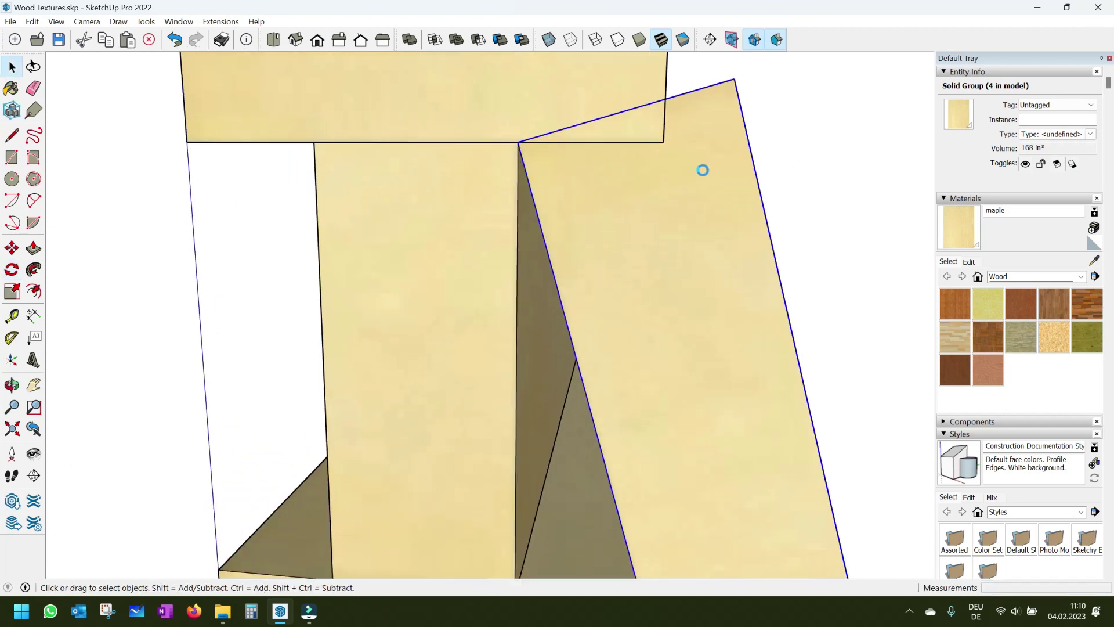
Step: Inside the leg group, draw a cut line from the beam corner across the leg top
{"action": "left_click", "coordinate": [778, 174]}
{"action": "key", "text": "l"}
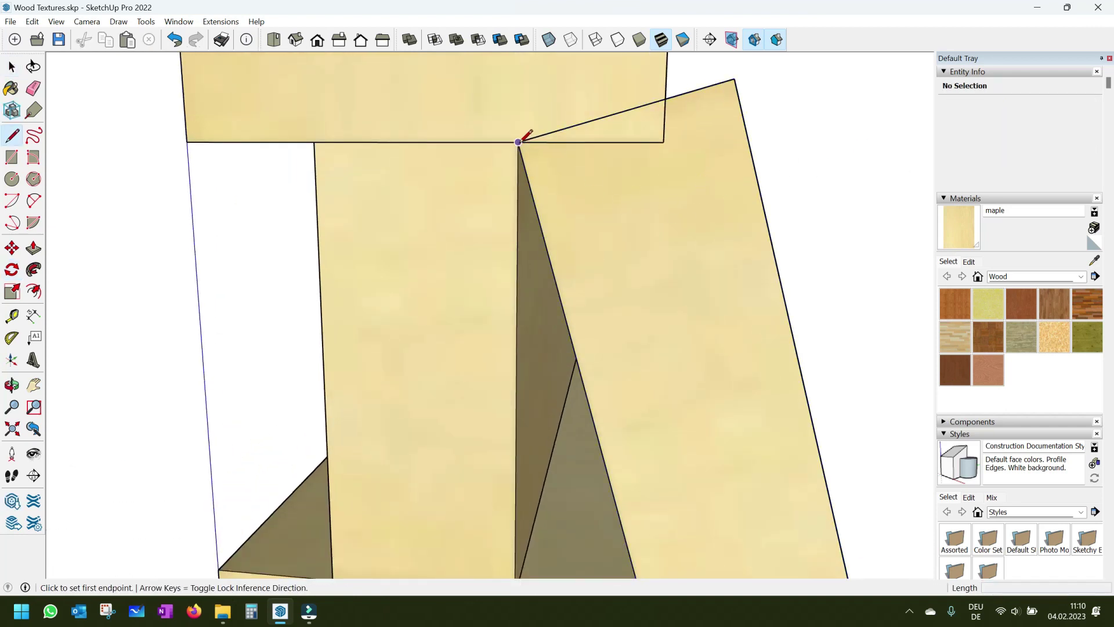
{"action": "left_click", "coordinate": [518, 142]}
{"action": "left_click", "coordinate": [748, 142]}
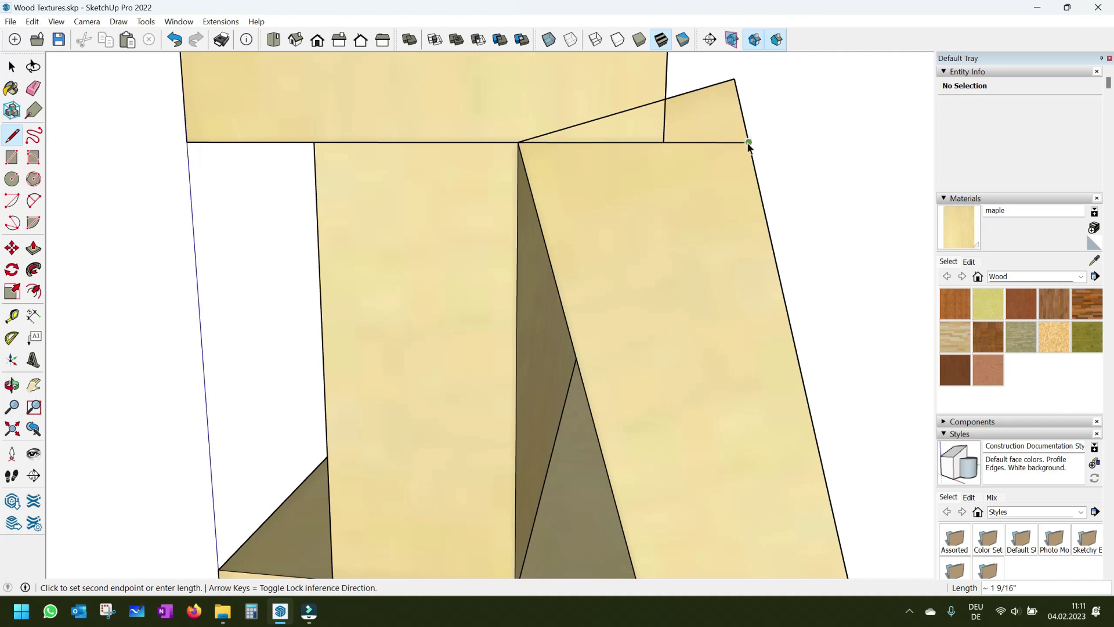
{"action": "key", "text": "space"}
{"action": "double_click", "coordinate": [716, 169]}
{"action": "key", "text": "l"}
{"action": "left_click", "coordinate": [518, 142]}
{"action": "left_click", "coordinate": [748, 142]}
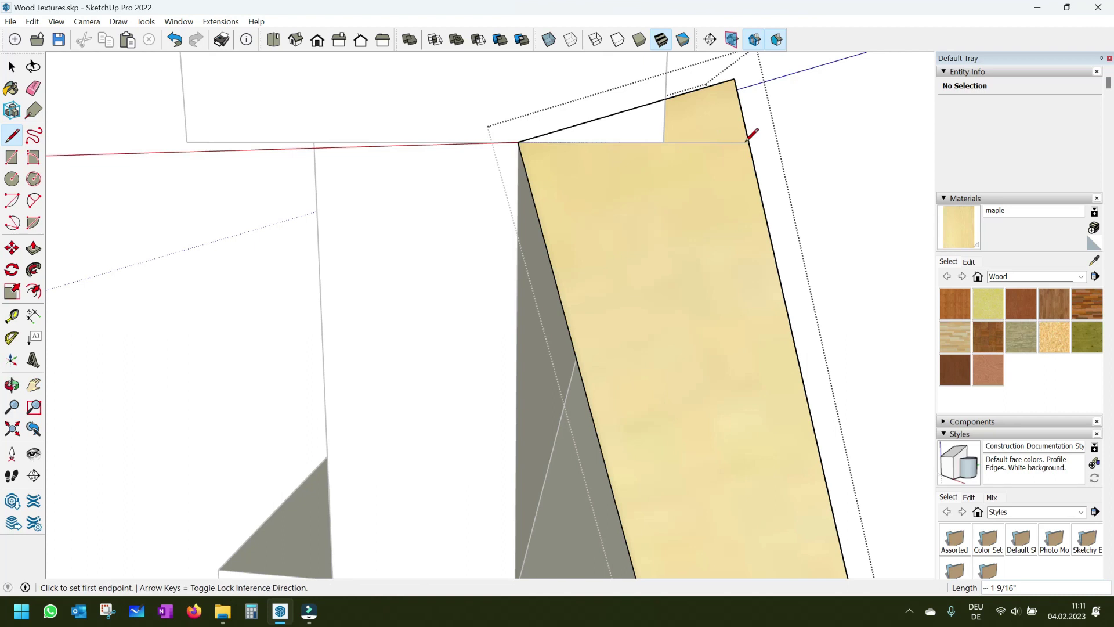
Step: Push/Pull the top wedge away and close the leg group
{"action": "key", "text": "p"}
{"action": "mouse_move", "coordinate": [733, 131]}
{"action": "middle_mouse_down"}
{"action": "mouse_move", "coordinate": [755, 119]}
{"action": "mouse_move", "coordinate": [582, 149]}
{"action": "middle_mouse_up"}
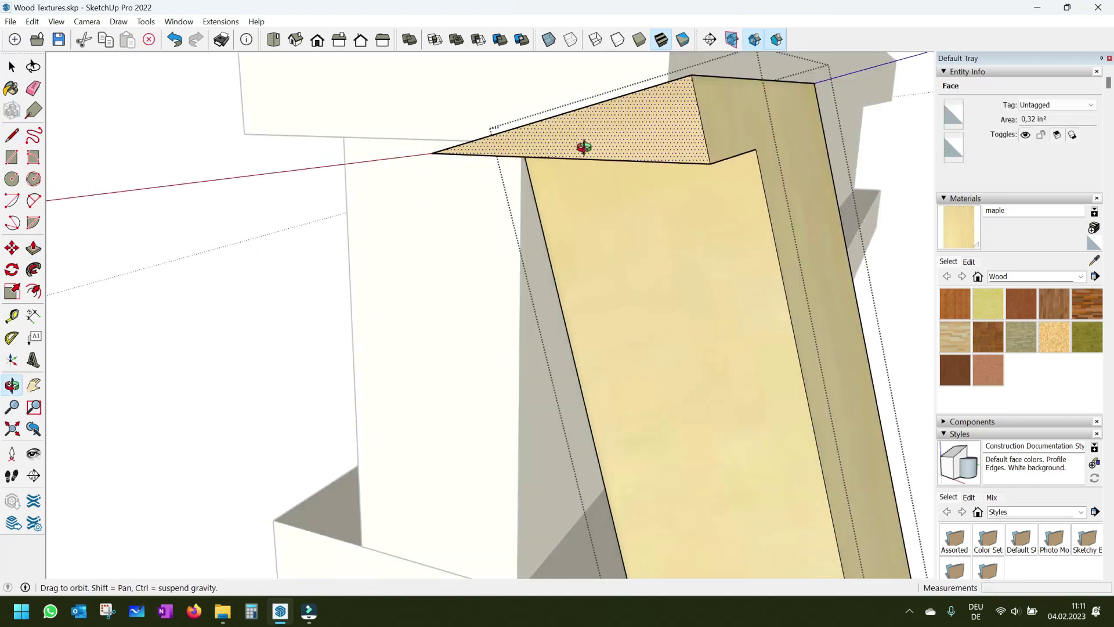
{"action": "left_click", "coordinate": [642, 162]}
{"action": "left_click", "coordinate": [818, 142]}
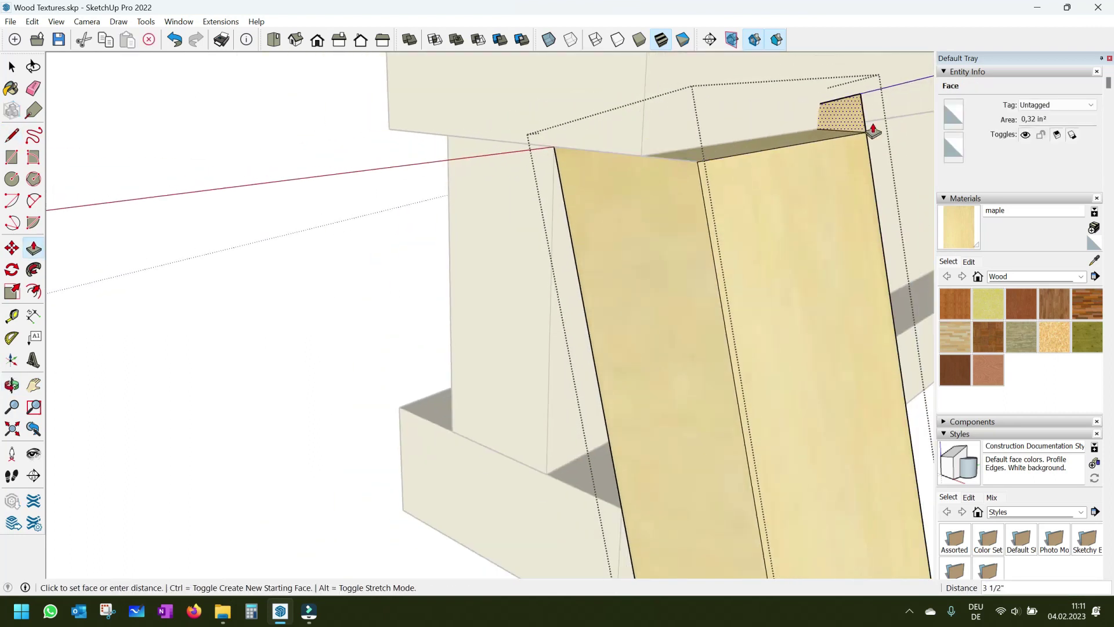
{"action": "key", "text": "space"}
{"action": "left_click", "coordinate": [409, 221]}
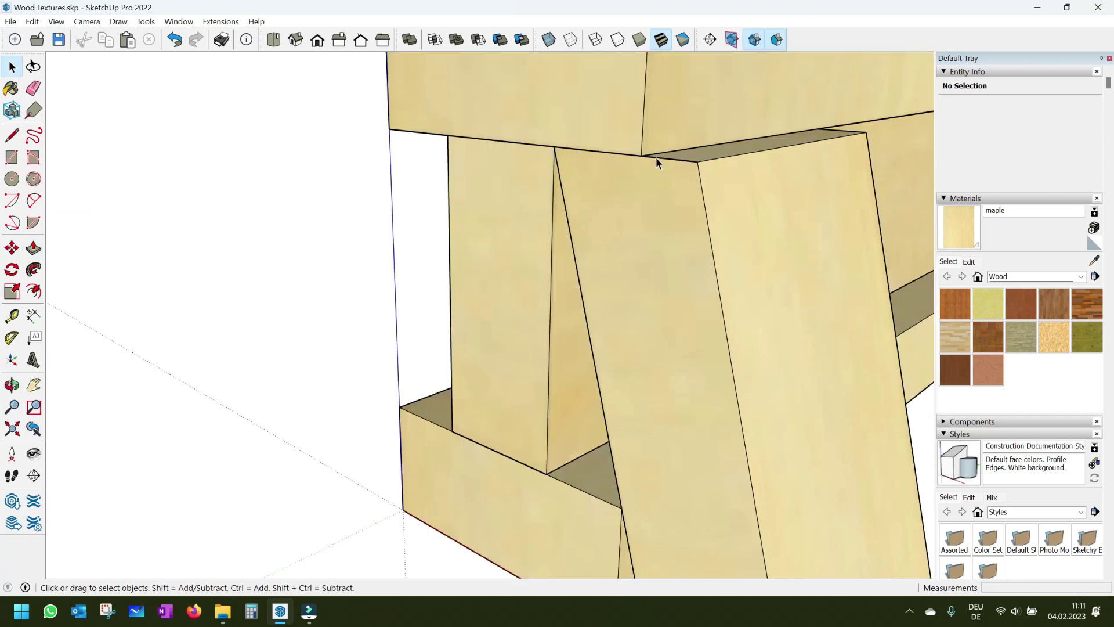
{"action": "scroll", "coordinate": [655, 155], "scroll_direction": "down", "scroll_amount": 2}
{"action": "scroll", "coordinate": [537, 102], "scroll_direction": "down", "scroll_amount": 3}
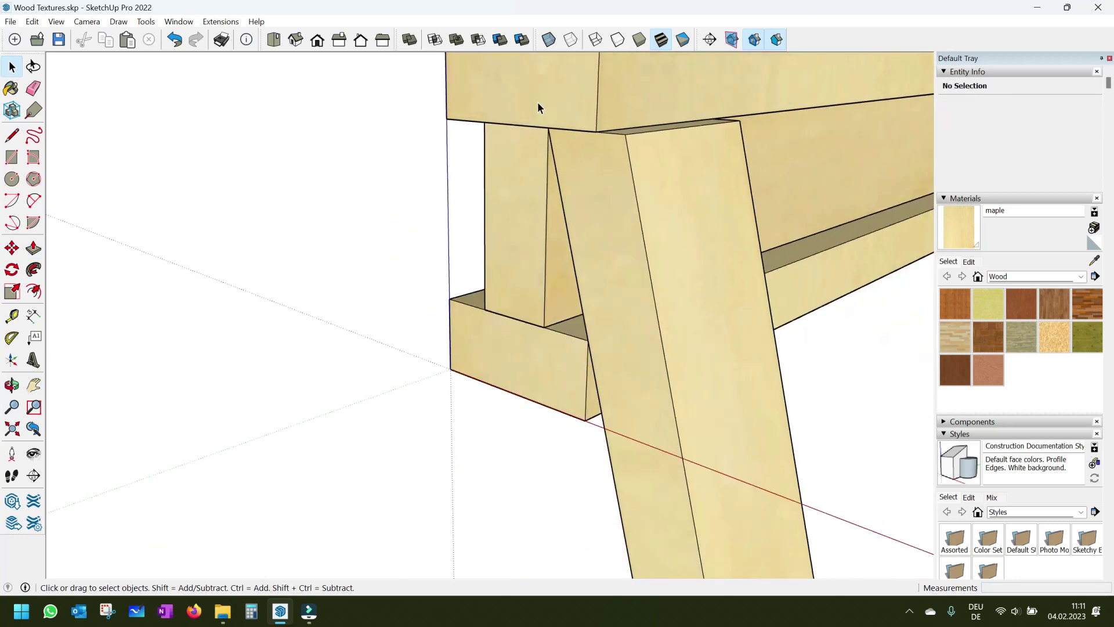
{"action": "scroll", "coordinate": [523, 127], "scroll_direction": "down", "scroll_amount": 3}
Step: Orbit to the leg's foot and draw a line across its bottom corner
{"action": "scroll", "coordinate": [513, 145], "scroll_direction": "down", "scroll_amount": 2}
{"action": "scroll", "coordinate": [518, 297], "scroll_direction": "down", "scroll_amount": 1}
{"action": "mouse_move", "coordinate": [520, 301]}
{"action": "middle_mouse_down"}
{"action": "mouse_move", "coordinate": [597, 298]}
{"action": "mouse_move", "coordinate": [579, 334]}
{"action": "mouse_move", "coordinate": [545, 316]}
{"action": "mouse_move", "coordinate": [632, 283]}
{"action": "middle_mouse_up"}
{"action": "scroll", "coordinate": [545, 303], "scroll_direction": "up", "scroll_amount": 3}
{"action": "scroll", "coordinate": [545, 303], "scroll_direction": "up", "scroll_amount": 2}
{"action": "scroll", "coordinate": [608, 332], "scroll_direction": "up", "scroll_amount": 2}
{"action": "scroll", "coordinate": [597, 340], "scroll_direction": "up", "scroll_amount": 1}
{"action": "key", "text": "l"}
{"action": "left_click", "coordinate": [649, 348]}
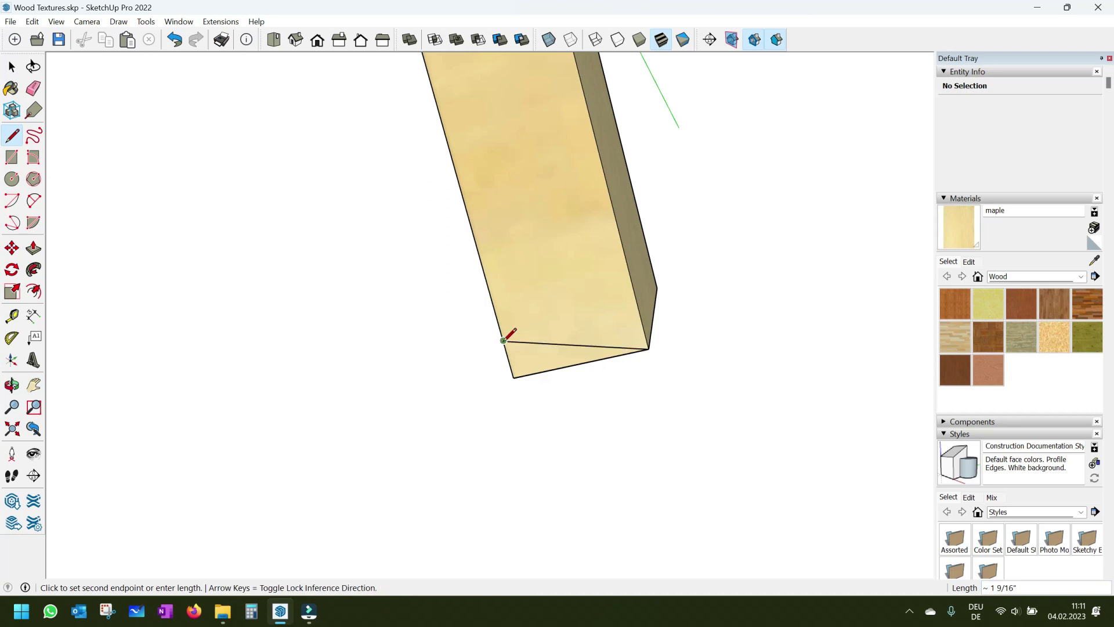
{"action": "left_click", "coordinate": [504, 341]}
{"action": "key", "text": "space"}
Step: Inside the leg group, cut a line across the foot and push the corner wedge away
{"action": "double_click", "coordinate": [532, 288]}
{"action": "key", "text": "l"}
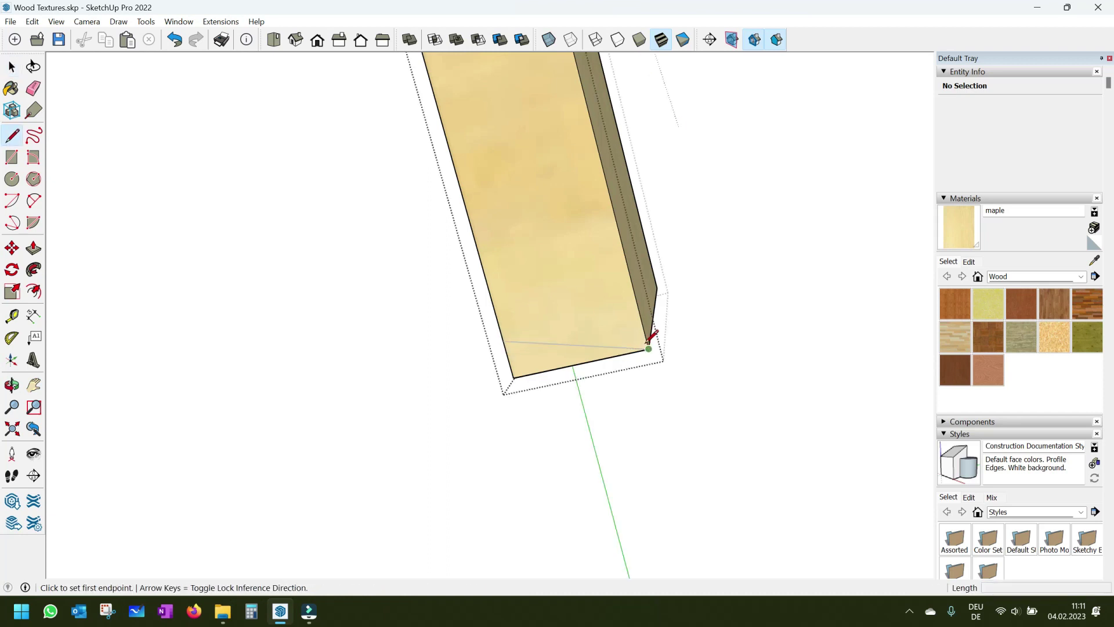
{"action": "left_click", "coordinate": [648, 348]}
{"action": "left_click", "coordinate": [504, 341]}
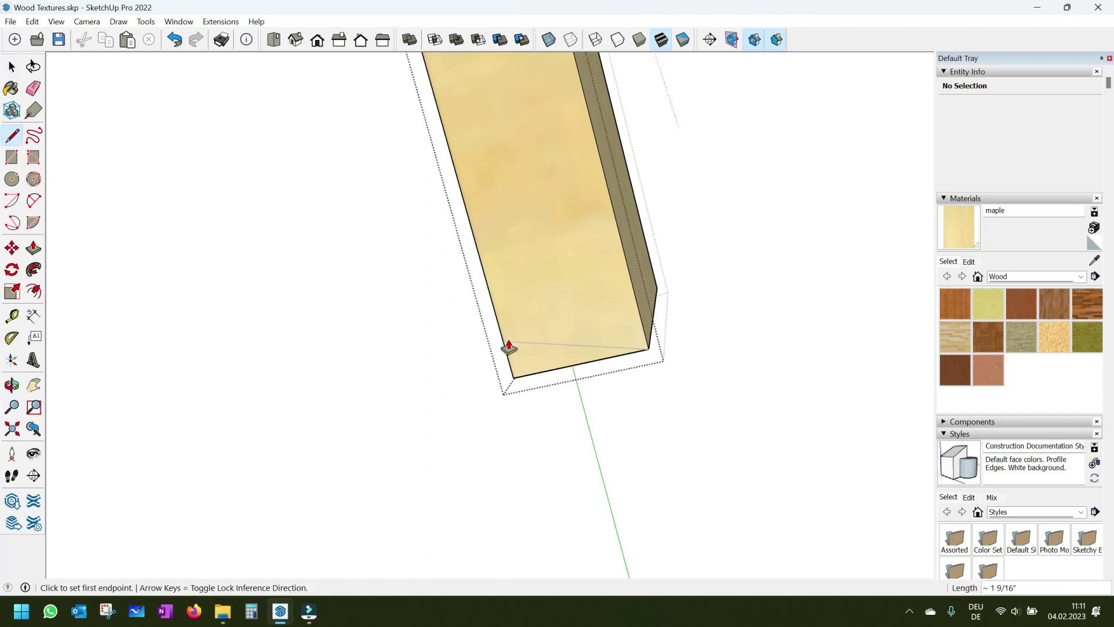
{"action": "key", "text": "p"}
{"action": "left_click_drag", "start_coordinate": [507, 345], "coordinate": [671, 331]}
{"action": "mouse_move", "coordinate": [671, 331]}
{"action": "middle_mouse_down"}
{"action": "mouse_move", "coordinate": [665, 303]}
{"action": "mouse_move", "coordinate": [577, 214]}
{"action": "middle_mouse_up"}
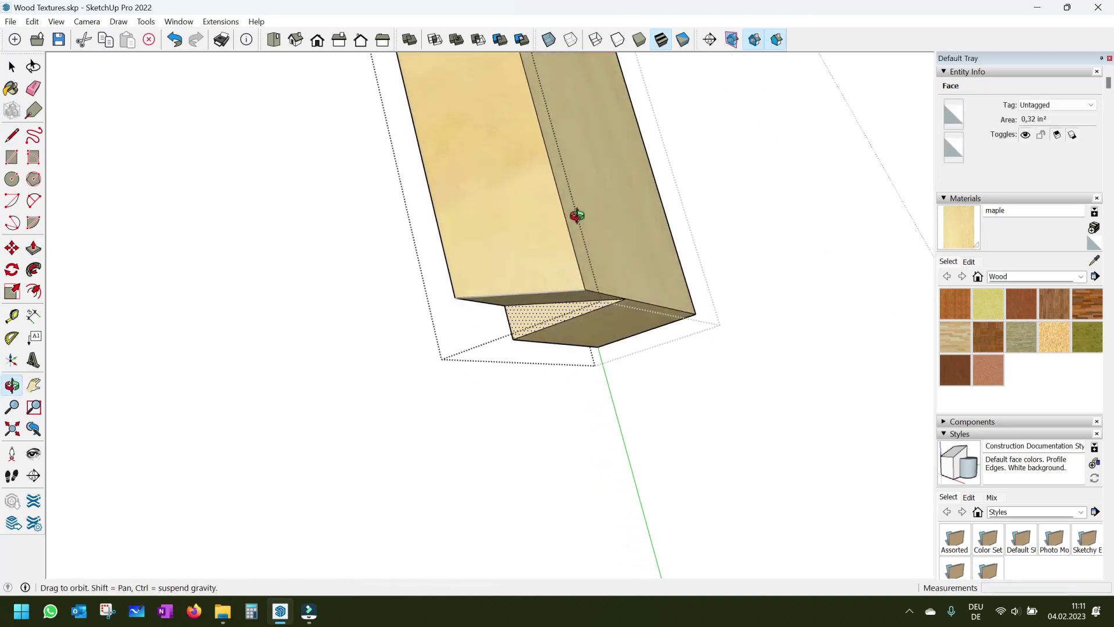
{"action": "left_click", "coordinate": [576, 214]}
{"action": "left_click", "coordinate": [757, 261]}
{"action": "key", "text": "space"}
{"action": "left_click", "coordinate": [771, 280]}
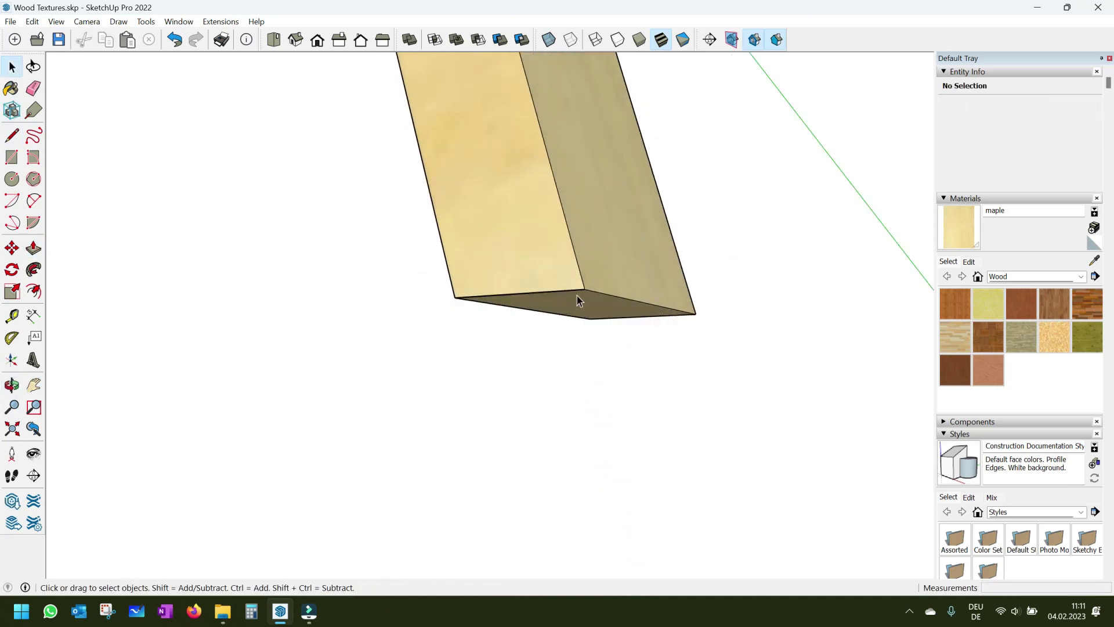
Step: Select the angled leg and begin moving it along the green axis
{"action": "left_click", "coordinate": [544, 295]}
{"action": "left_click", "coordinate": [792, 323]}
{"action": "mouse_move", "coordinate": [792, 323]}
{"action": "middle_mouse_down"}
{"action": "mouse_move", "coordinate": [826, 328]}
{"action": "mouse_move", "coordinate": [505, 321]}
{"action": "mouse_move", "coordinate": [480, 204]}
{"action": "mouse_move", "coordinate": [537, 356]}
{"action": "mouse_move", "coordinate": [569, 142]}
{"action": "middle_mouse_up"}
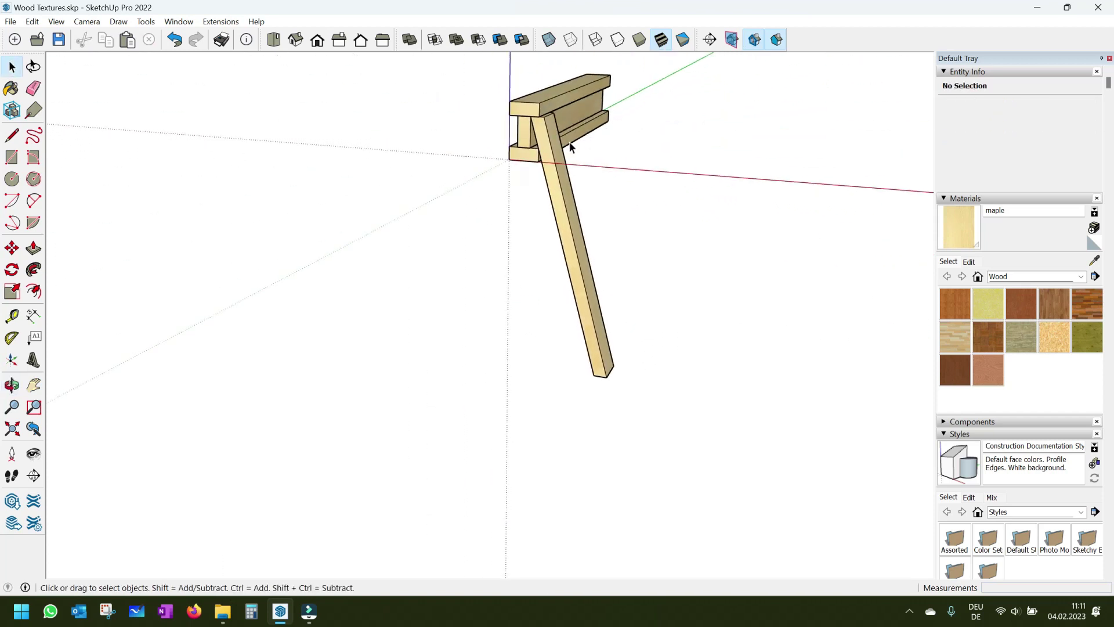
{"action": "scroll", "coordinate": [566, 125], "scroll_direction": "up", "scroll_amount": 3}
{"action": "scroll", "coordinate": [522, 128], "scroll_direction": "up", "scroll_amount": 2}
{"action": "scroll", "coordinate": [406, 174], "scroll_direction": "up", "scroll_amount": 2}
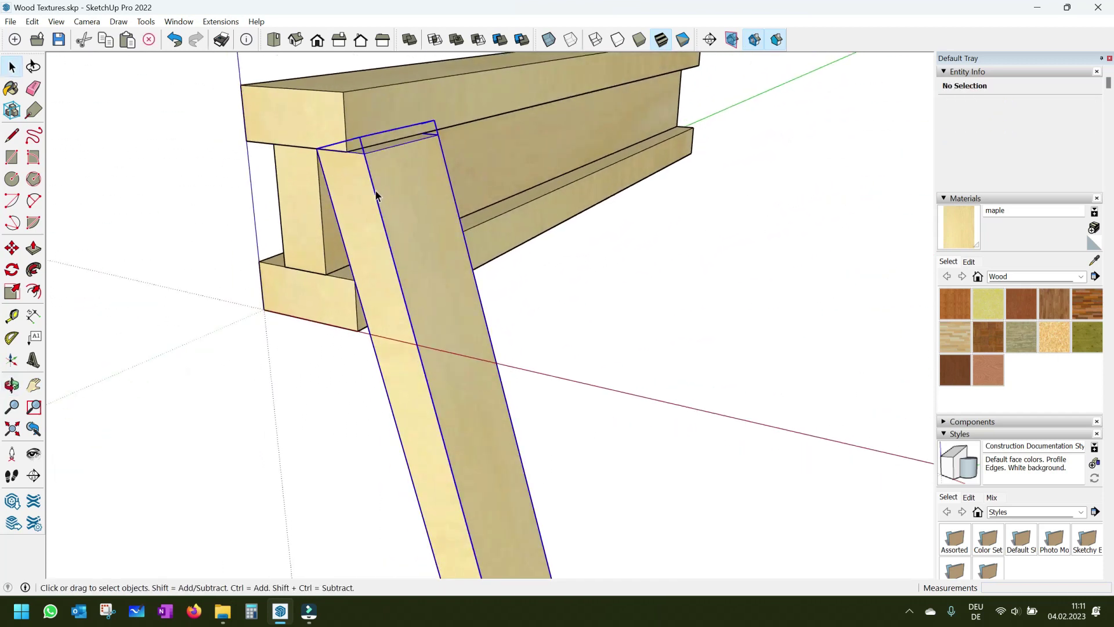
{"action": "left_click", "coordinate": [376, 196]}
{"action": "key", "text": "m"}
{"action": "left_click", "coordinate": [393, 189]}
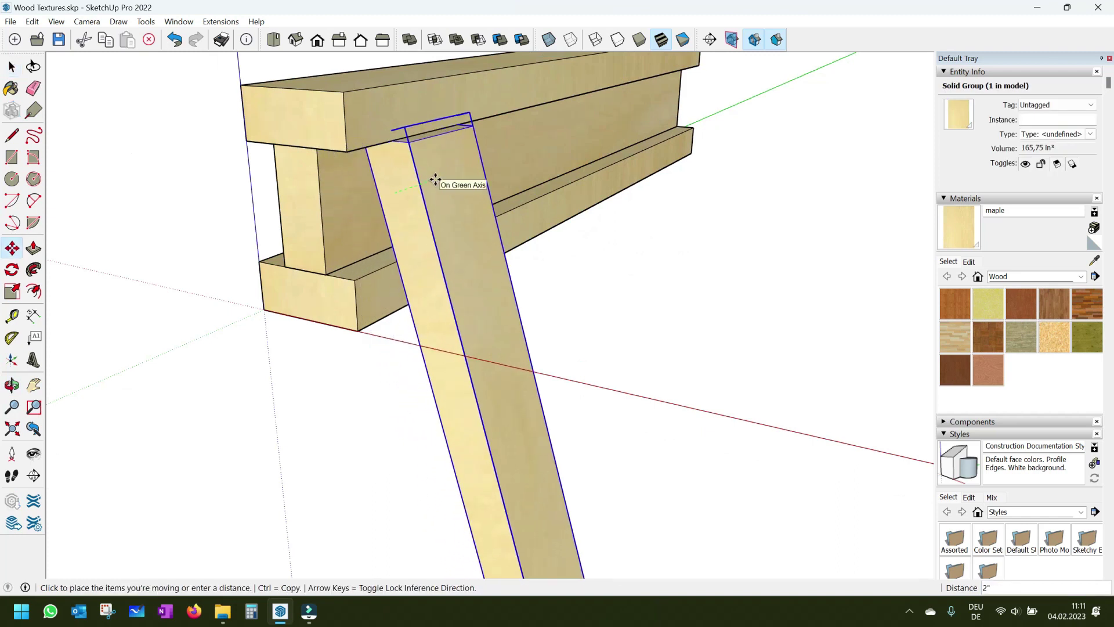
Step: Set the angled leg down in its new position
{"action": "left_click", "coordinate": [435, 180]}
{"action": "key", "text": "space"}
{"action": "mouse_move", "coordinate": [587, 169]}
{"action": "middle_mouse_down"}
{"action": "mouse_move", "coordinate": [266, 170]}
{"action": "mouse_move", "coordinate": [431, 162]}
{"action": "mouse_move", "coordinate": [464, 124]}
{"action": "mouse_move", "coordinate": [373, 93]}
{"action": "middle_mouse_up"}
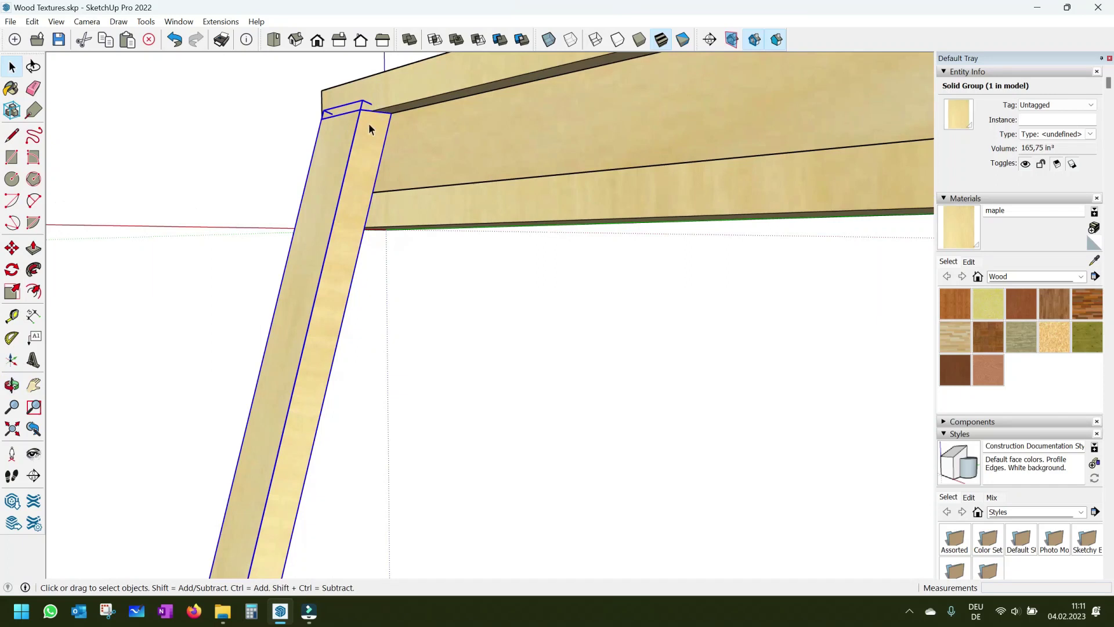
Step: Ctrl-Move a copy of the leg from its top corner to the beam's far end
{"action": "key", "text": "m"}
{"action": "left_click", "coordinate": [390, 110]}
{"action": "key", "text": "ctrl"}
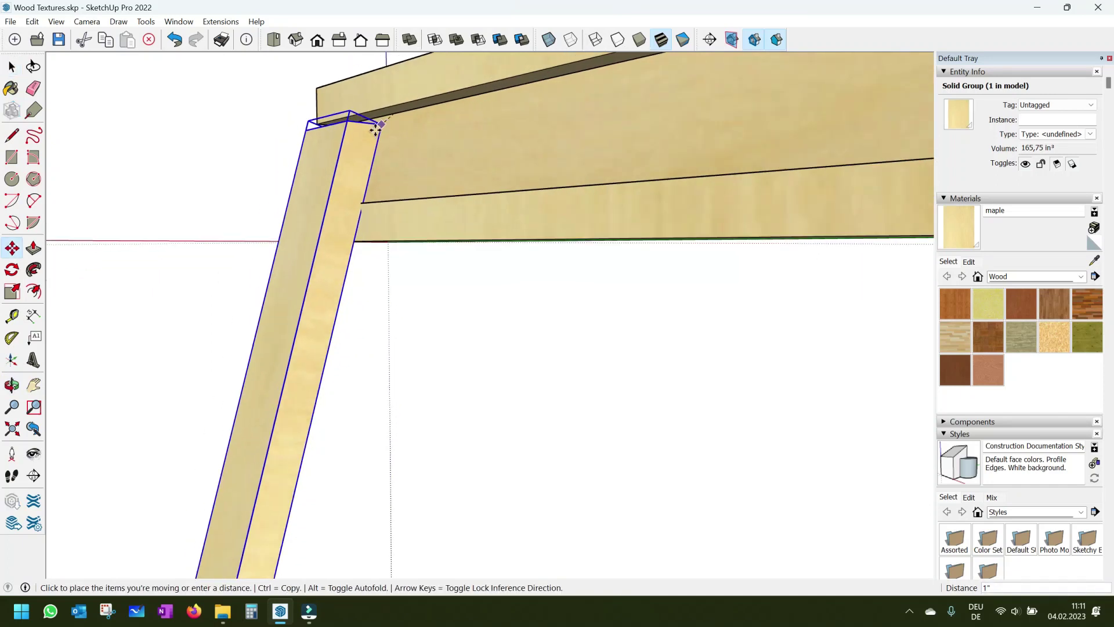
{"action": "scroll", "coordinate": [306, 163], "scroll_direction": "down", "scroll_amount": 3}
{"action": "scroll", "coordinate": [306, 162], "scroll_direction": "down", "scroll_amount": 2}
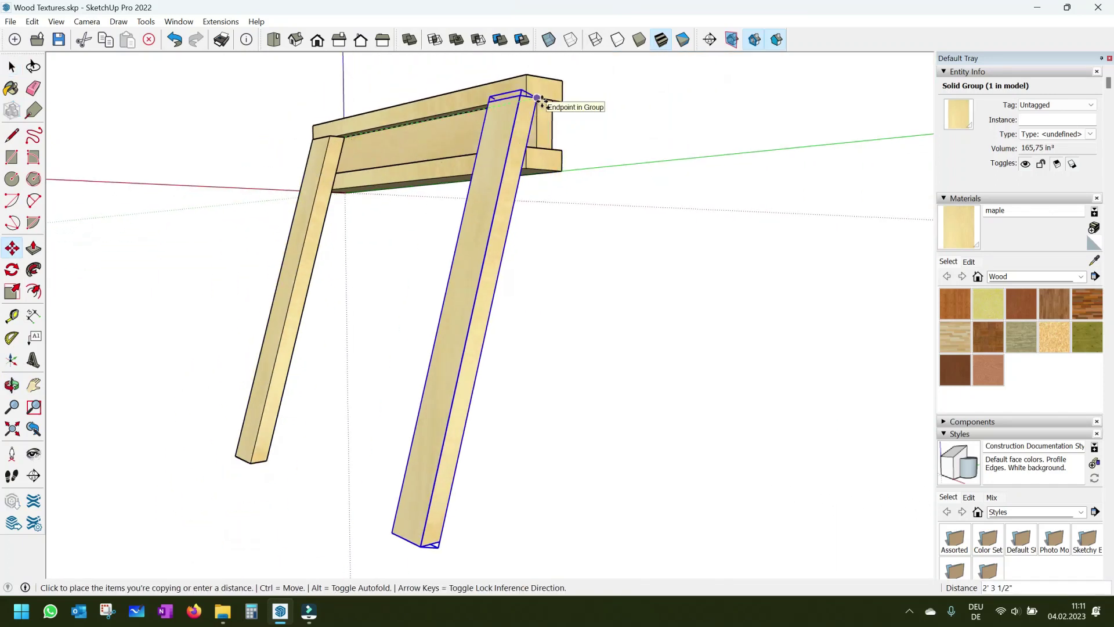
{"action": "left_click", "coordinate": [537, 99]}
{"action": "left_click", "coordinate": [498, 139]}
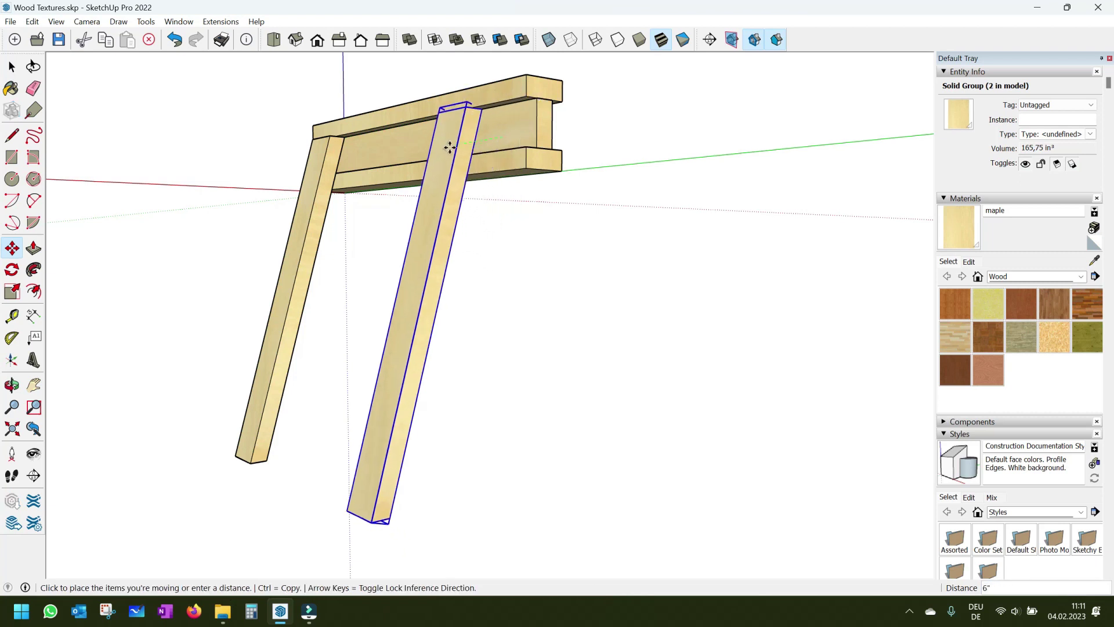
{"action": "key", "text": "Escape"}
{"action": "key", "text": "space"}
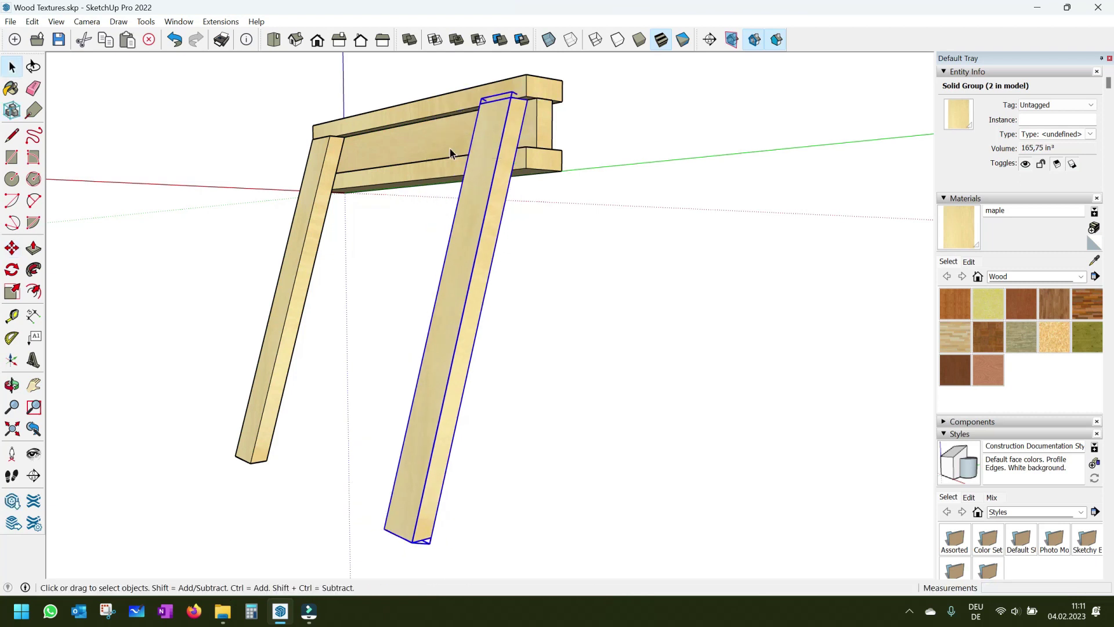
{"action": "mouse_move", "coordinate": [240, 147]}
{"action": "middle_mouse_down"}
{"action": "mouse_move", "coordinate": [224, 226]}
{"action": "mouse_move", "coordinate": [597, 261]}
{"action": "mouse_move", "coordinate": [683, 246]}
{"action": "mouse_move", "coordinate": [549, 282]}
{"action": "middle_mouse_up"}
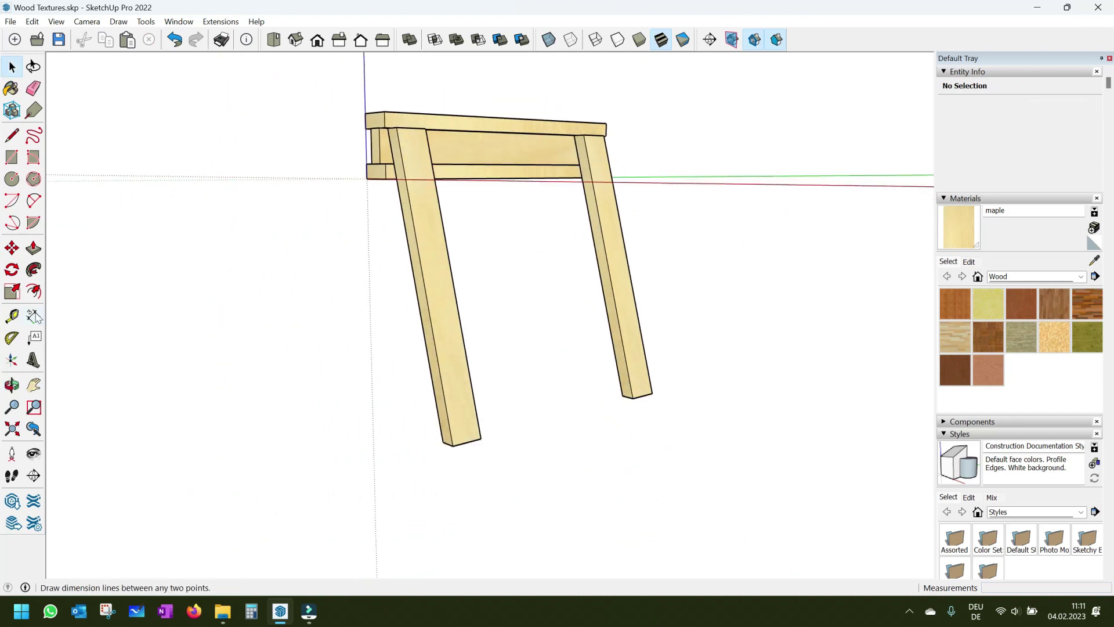
Step: With the Tape Measure, place a guide 9.5" above the leg's bottom edge
{"action": "left_click", "coordinate": [18, 320]}
{"action": "scroll", "coordinate": [470, 428], "scroll_direction": "up", "scroll_amount": 2}
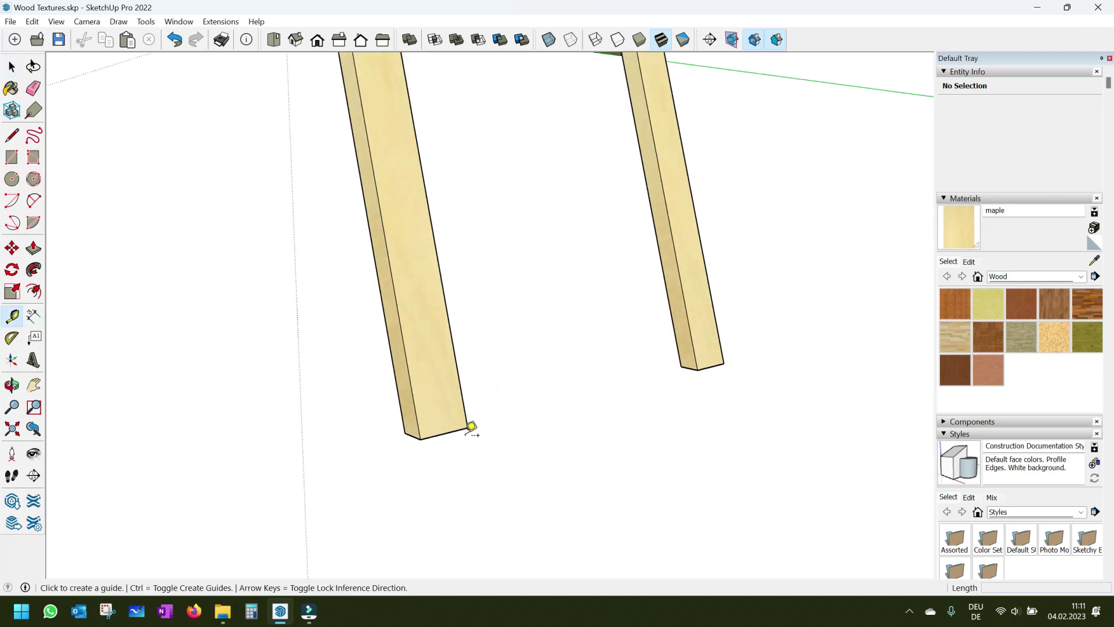
{"action": "scroll", "coordinate": [464, 421], "scroll_direction": "up", "scroll_amount": 4}
{"action": "scroll", "coordinate": [464, 421], "scroll_direction": "up", "scroll_amount": 1}
{"action": "left_click", "coordinate": [453, 422]}
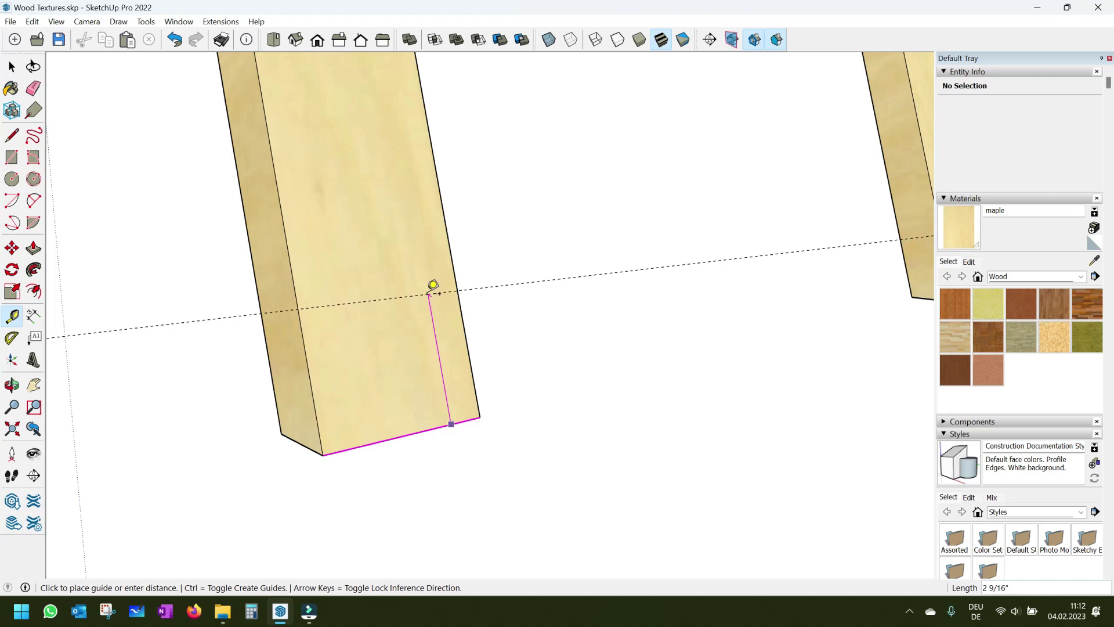
{"action": "type", "text": "5"}
{"action": "key", "text": "Return"}
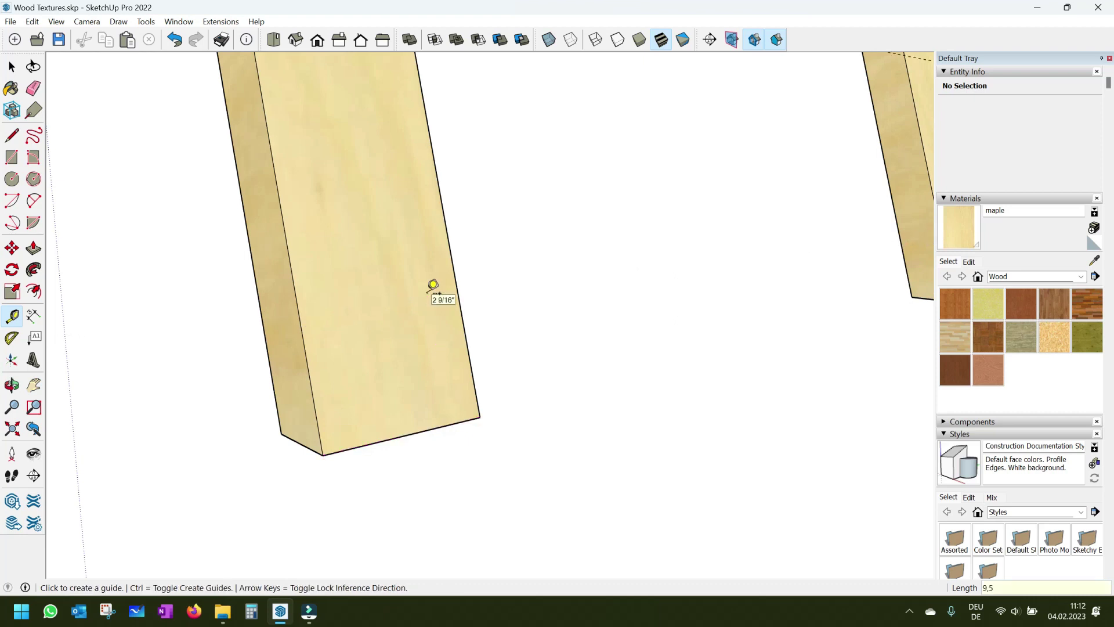
Step: Orbit to see the whole frame and select the top rail for moving
{"action": "key", "text": "space"}
{"action": "scroll", "coordinate": [420, 427], "scroll_direction": "down", "scroll_amount": 3}
{"action": "scroll", "coordinate": [429, 421], "scroll_direction": "down", "scroll_amount": 3}
{"action": "scroll", "coordinate": [368, 299], "scroll_direction": "down", "scroll_amount": 3}
{"action": "scroll", "coordinate": [352, 300], "scroll_direction": "down", "scroll_amount": 1}
{"action": "mouse_move", "coordinate": [351, 299]}
{"action": "middle_mouse_down"}
{"action": "mouse_move", "coordinate": [398, 323]}
{"action": "mouse_move", "coordinate": [497, 331]}
{"action": "middle_mouse_up"}
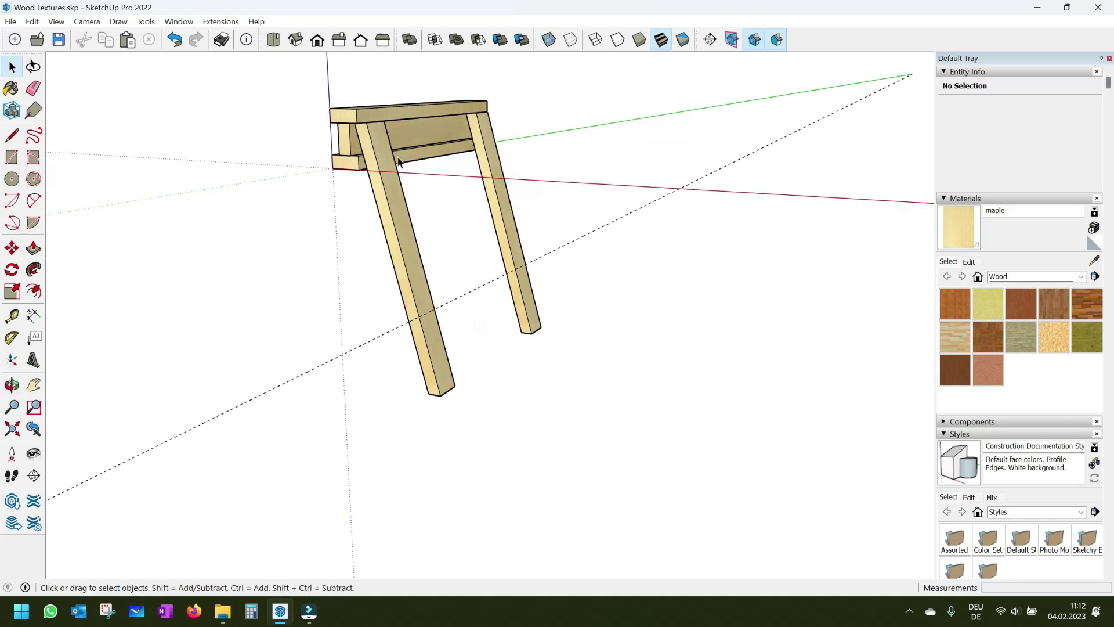
{"action": "left_click", "coordinate": [344, 123]}
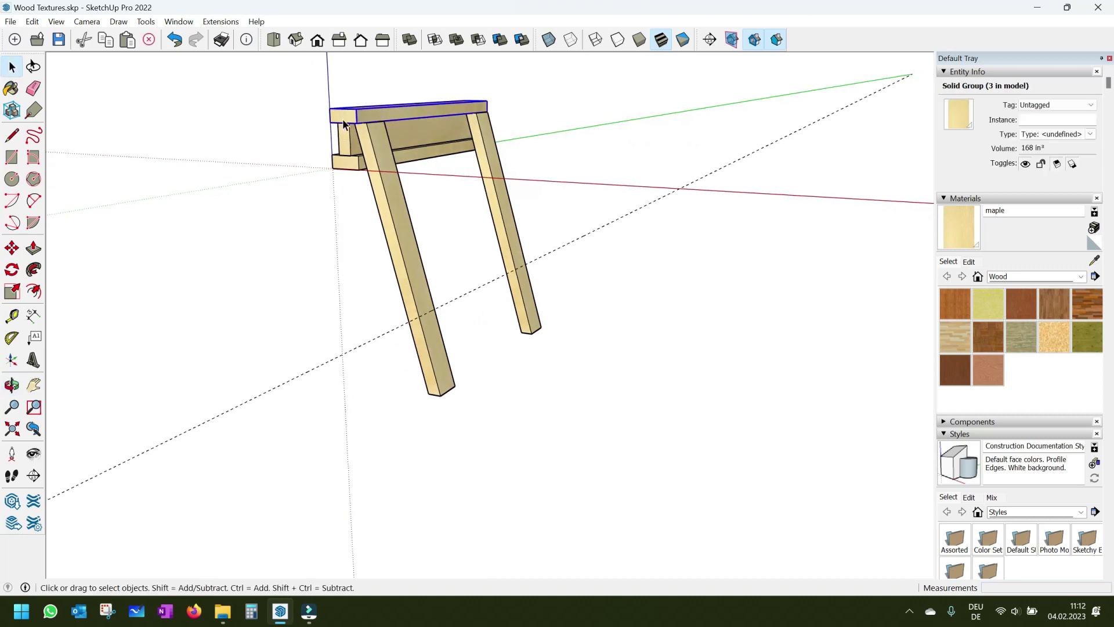
{"action": "key", "text": "m"}
{"action": "scroll", "coordinate": [345, 123], "scroll_direction": "up", "scroll_amount": 2}
{"action": "scroll", "coordinate": [347, 122], "scroll_direction": "up", "scroll_amount": 2}
{"action": "scroll", "coordinate": [348, 121], "scroll_direction": "up", "scroll_amount": 2}
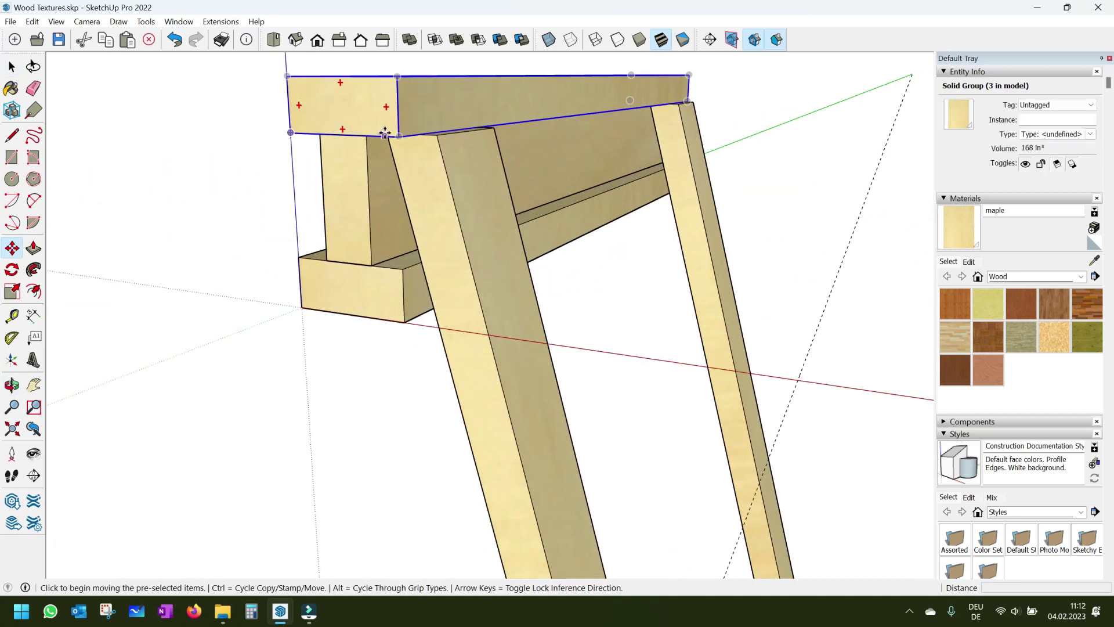
Step: Ctrl-copy the lower rail and place the copy across the other pair of legs
{"action": "left_click", "coordinate": [395, 76]}
{"action": "key", "text": "ctrl"}
{"action": "scroll", "coordinate": [452, 290], "scroll_direction": "down", "scroll_amount": 2}
{"action": "scroll", "coordinate": [473, 371], "scroll_direction": "down", "scroll_amount": 1}
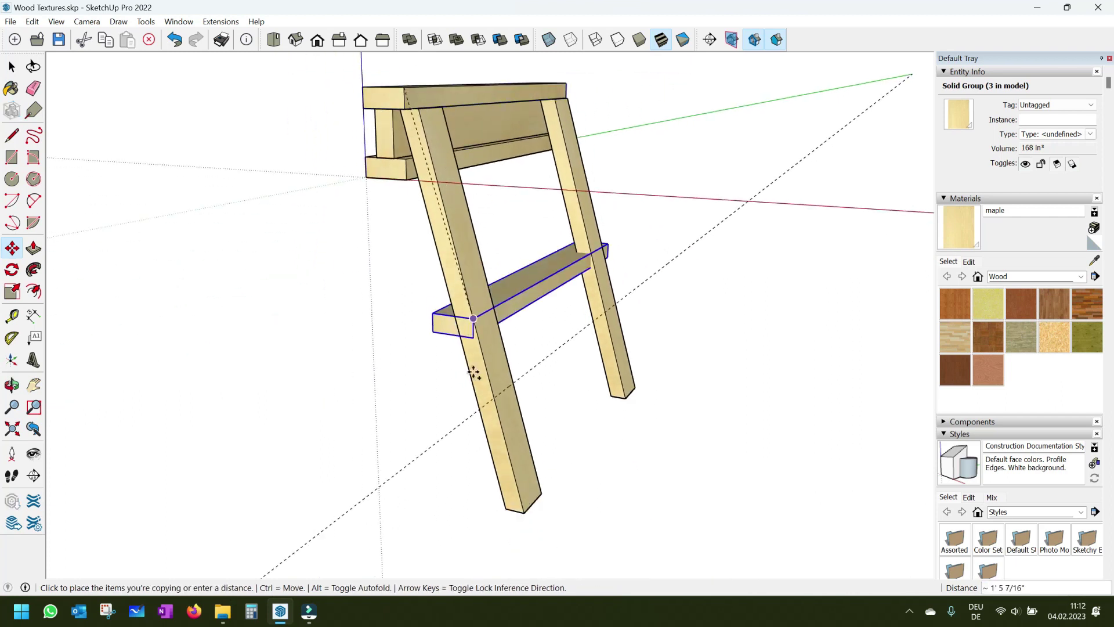
{"action": "scroll", "coordinate": [473, 371], "scroll_direction": "up", "scroll_amount": 2}
{"action": "scroll", "coordinate": [522, 343], "scroll_direction": "up", "scroll_amount": 2}
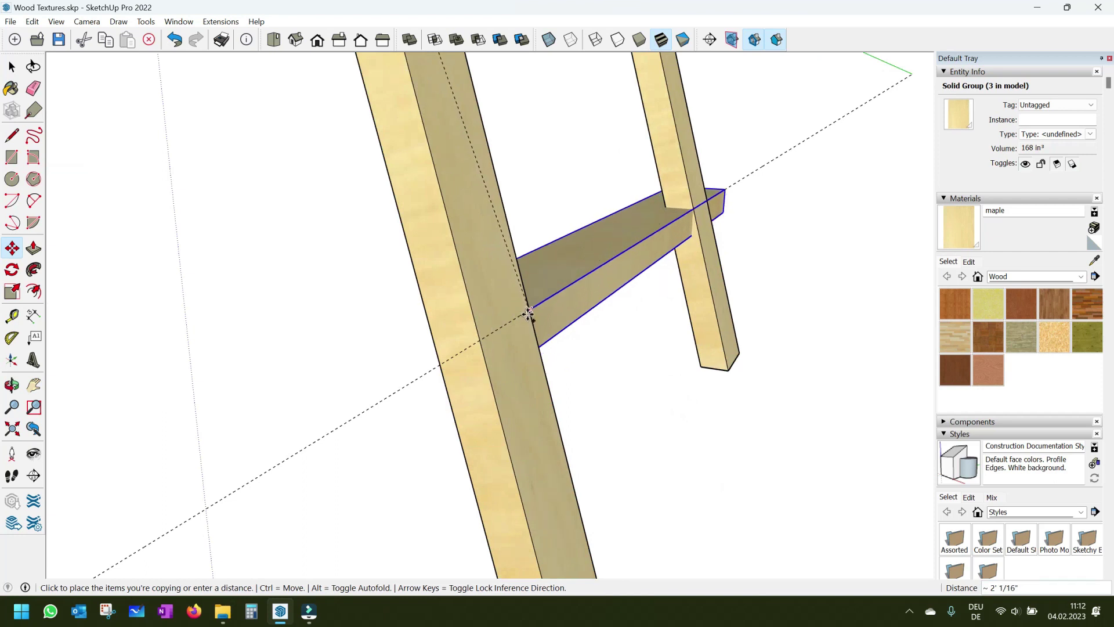
{"action": "left_click", "coordinate": [528, 311]}
Step: Orbit to inspect the placed rail copy and open its group for editing
{"action": "mouse_move", "coordinate": [528, 312]}
{"action": "middle_mouse_down"}
{"action": "mouse_move", "coordinate": [373, 286]}
{"action": "mouse_move", "coordinate": [502, 294]}
{"action": "mouse_move", "coordinate": [208, 278]}
{"action": "mouse_move", "coordinate": [698, 338]}
{"action": "mouse_move", "coordinate": [612, 323]}
{"action": "middle_mouse_up"}
{"action": "scroll", "coordinate": [336, 295], "scroll_direction": "down", "scroll_amount": 2}
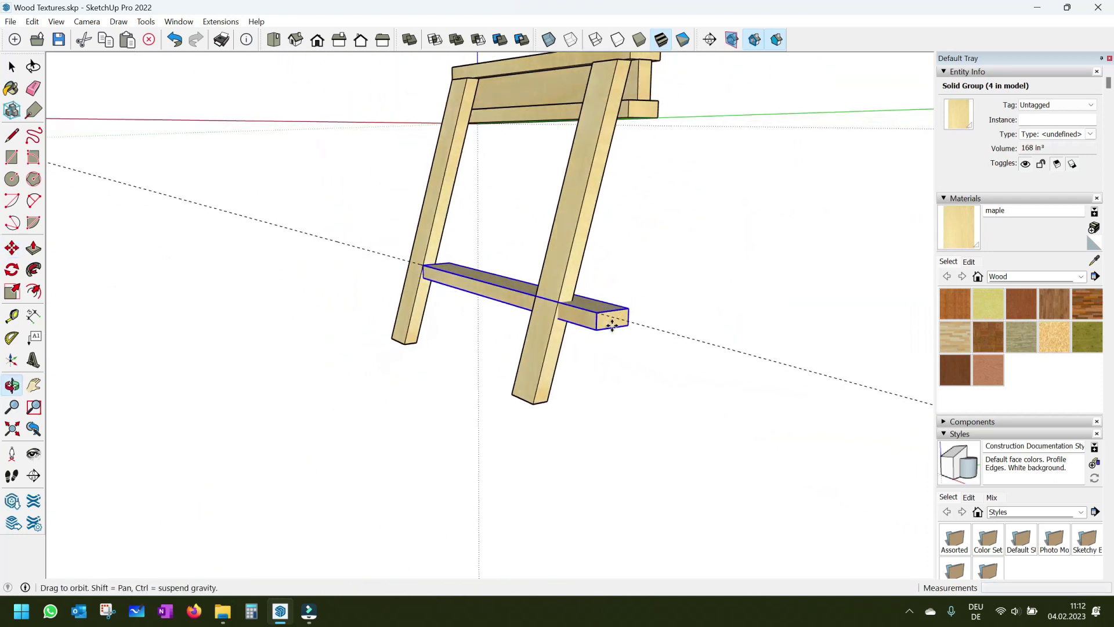
{"action": "scroll", "coordinate": [612, 324], "scroll_direction": "up", "scroll_amount": 2}
{"action": "scroll", "coordinate": [614, 332], "scroll_direction": "up", "scroll_amount": 1}
{"action": "double_click", "coordinate": [603, 318]}
Step: Push/Pull the copied rail's protruding end face inward to shorten it, then exit the group
{"action": "left_click", "coordinate": [599, 318]}
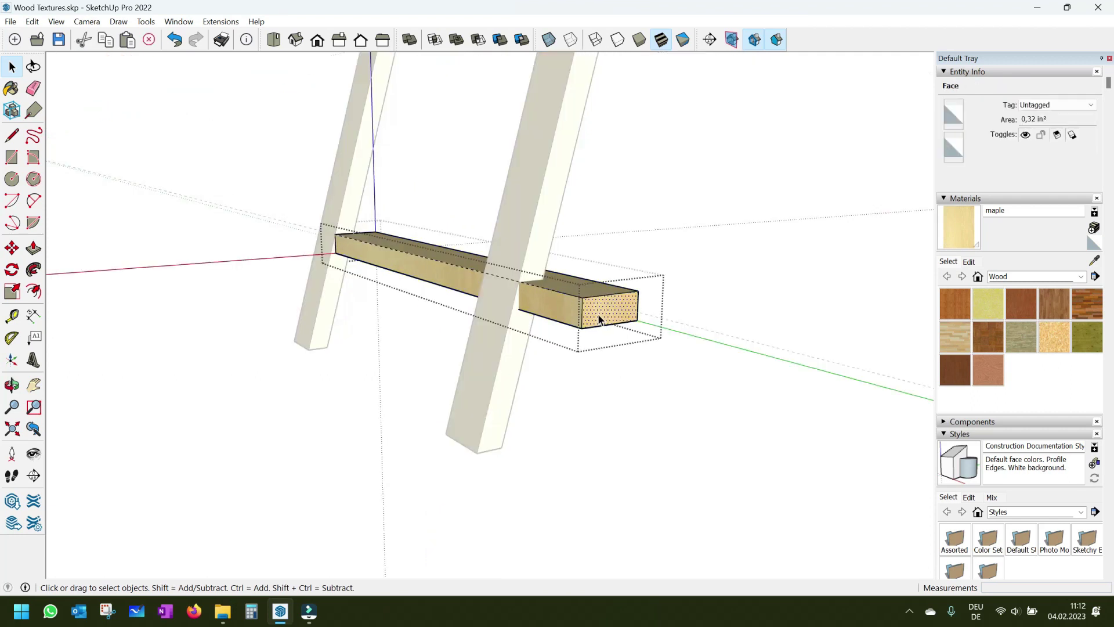
{"action": "key", "text": "p"}
{"action": "left_click_drag", "start_coordinate": [598, 318], "coordinate": [460, 256]}
{"action": "mouse_move", "coordinate": [460, 256]}
{"action": "middle_mouse_down"}
{"action": "mouse_move", "coordinate": [716, 268]}
{"action": "mouse_move", "coordinate": [550, 267]}
{"action": "mouse_move", "coordinate": [756, 226]}
{"action": "mouse_move", "coordinate": [534, 231]}
{"action": "middle_mouse_up"}
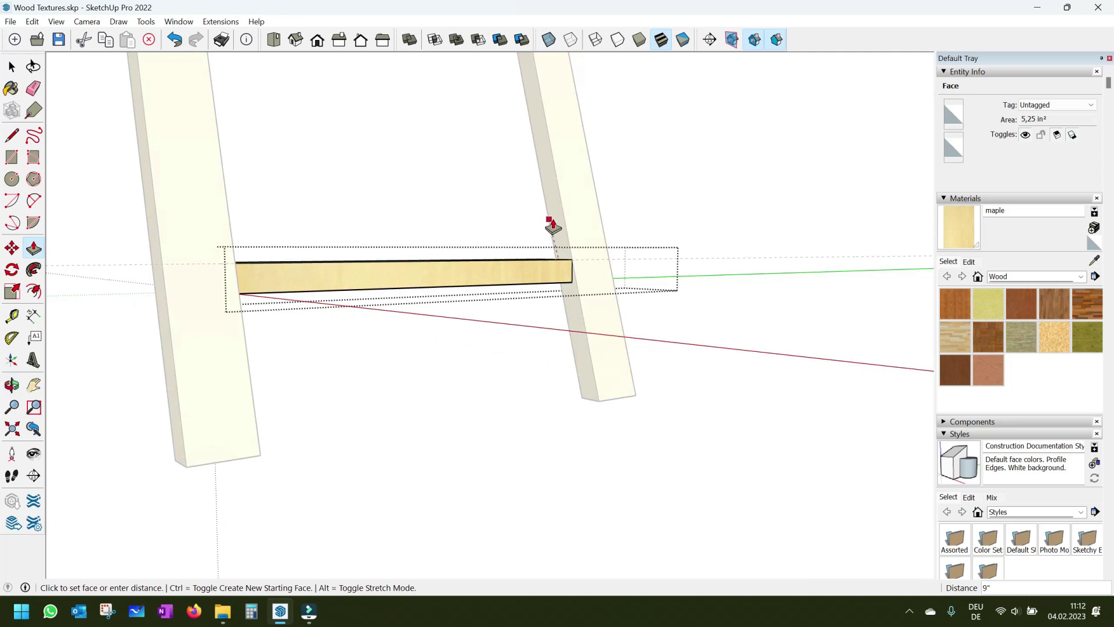
{"action": "key", "text": "space"}
{"action": "left_click", "coordinate": [480, 182]}
Step: Rotate the rail group about its corner so it lies flush with the slanted leg
{"action": "mouse_move", "coordinate": [279, 280]}
{"action": "middle_mouse_down"}
{"action": "mouse_move", "coordinate": [409, 310]}
{"action": "mouse_move", "coordinate": [550, 367]}
{"action": "mouse_move", "coordinate": [626, 346]}
{"action": "middle_mouse_up"}
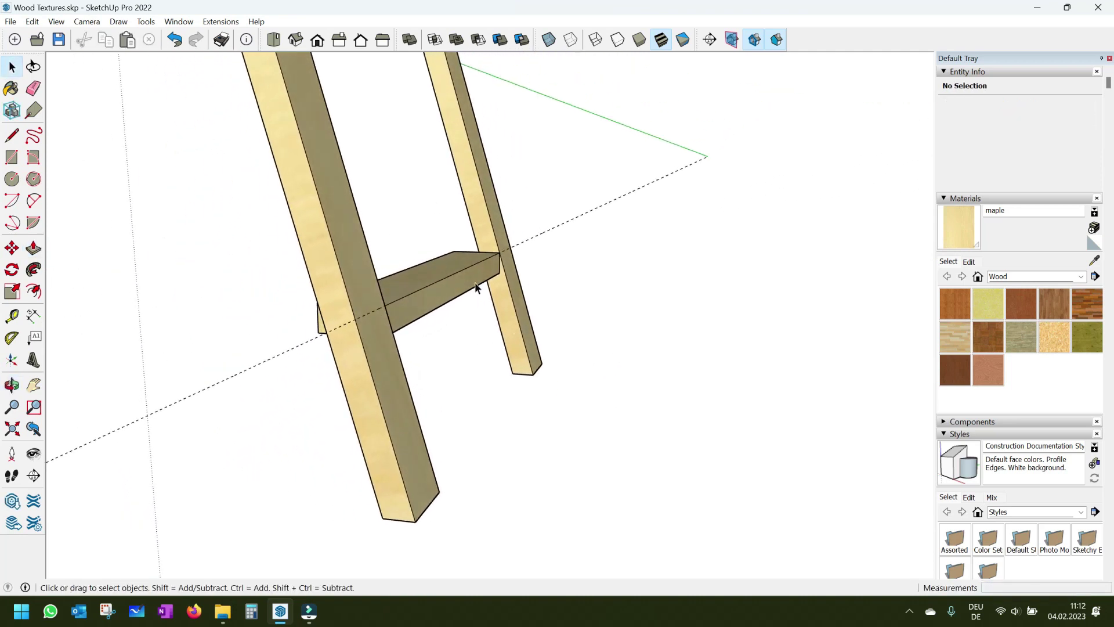
{"action": "scroll", "coordinate": [500, 268], "scroll_direction": "up", "scroll_amount": 2}
{"action": "scroll", "coordinate": [500, 268], "scroll_direction": "up", "scroll_amount": 2}
{"action": "key", "text": "q"}
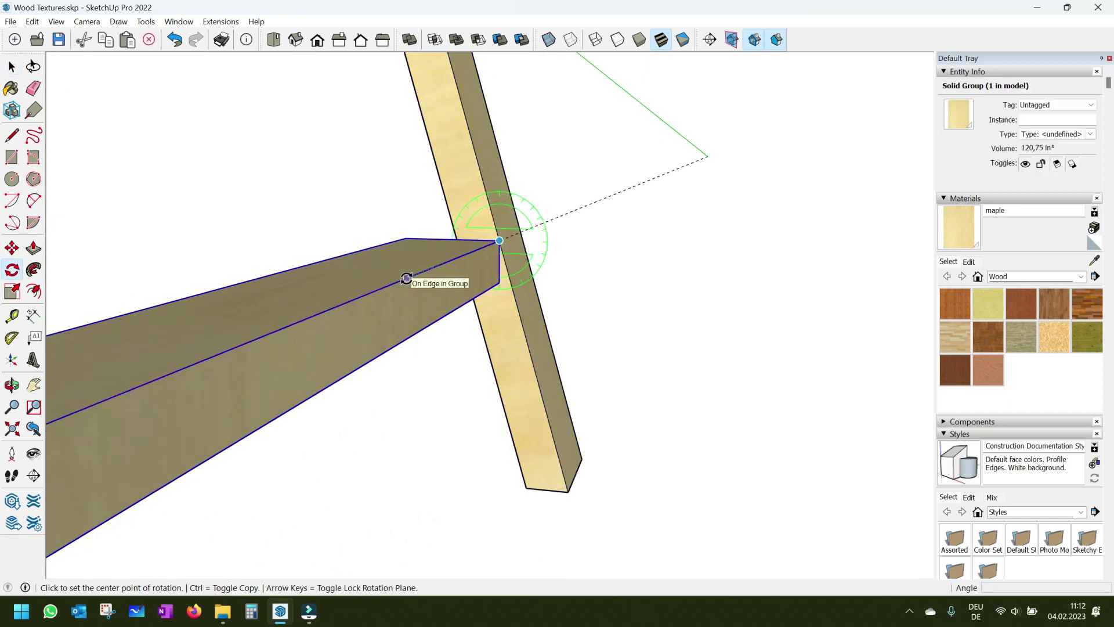
{"action": "left_click_drag", "start_coordinate": [499, 240], "coordinate": [407, 273]}
{"action": "left_click", "coordinate": [405, 237]}
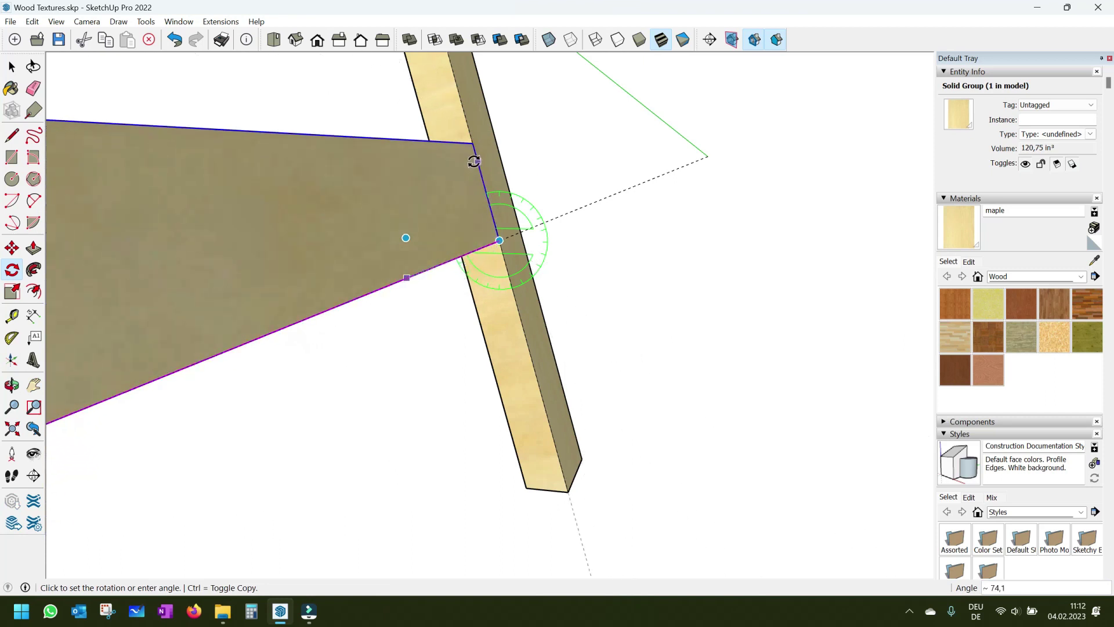
{"action": "left_click", "coordinate": [474, 162]}
{"action": "key", "text": "space"}
{"action": "key", "text": "ctrl+z"}
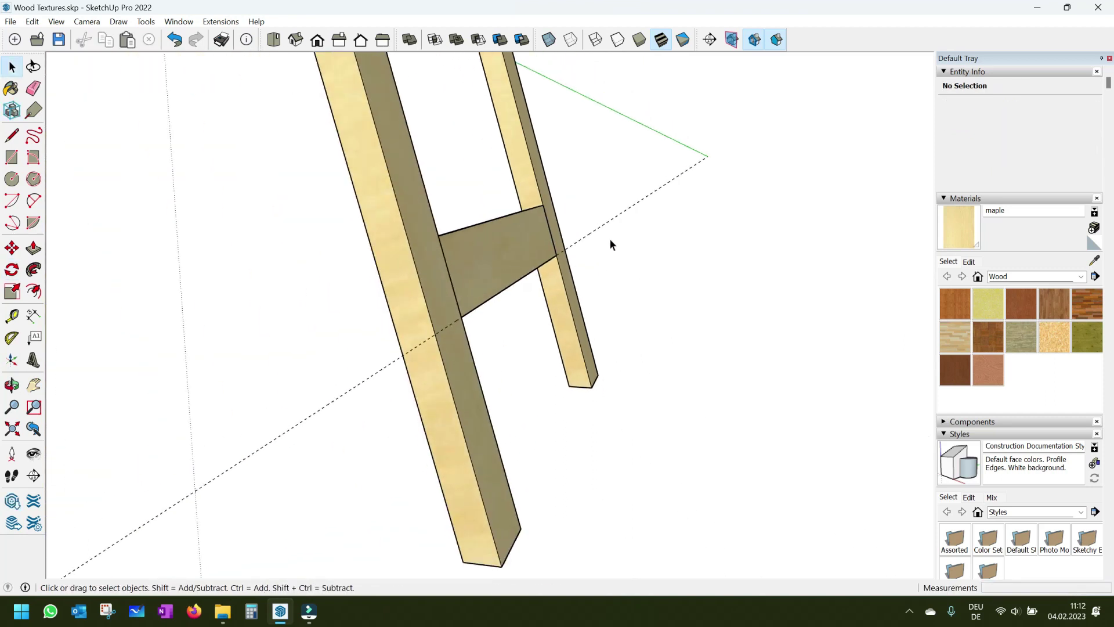
Step: Select one leg of the frame together with the angled crossbar
{"action": "left_click", "coordinate": [493, 259]}
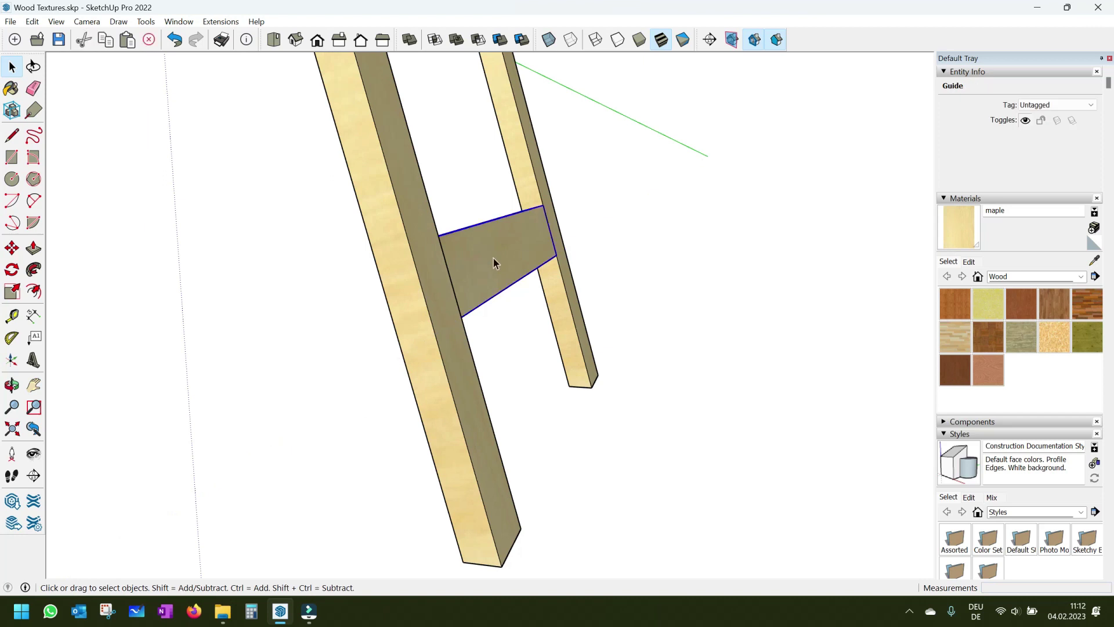
{"action": "scroll", "coordinate": [493, 259], "scroll_direction": "down", "scroll_amount": 5}
{"action": "left_click", "coordinate": [606, 266]}
{"action": "mouse_move", "coordinate": [606, 265]}
{"action": "middle_mouse_down"}
{"action": "mouse_move", "coordinate": [519, 261]}
{"action": "mouse_move", "coordinate": [455, 315]}
{"action": "mouse_move", "coordinate": [392, 335]}
{"action": "middle_mouse_up"}
{"action": "left_click", "coordinate": [450, 226]}
{"action": "left_click", "coordinate": [499, 267], "text": "ctrl"}
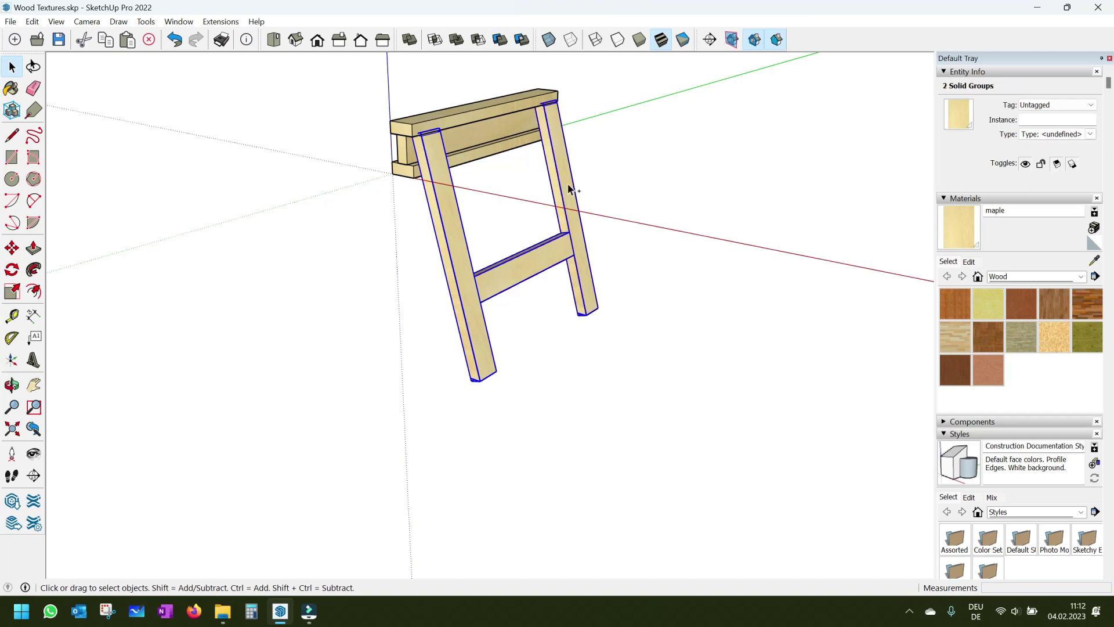
{"action": "middle_click_drag", "start_coordinate": [497, 302], "coordinate": [582, 315]}
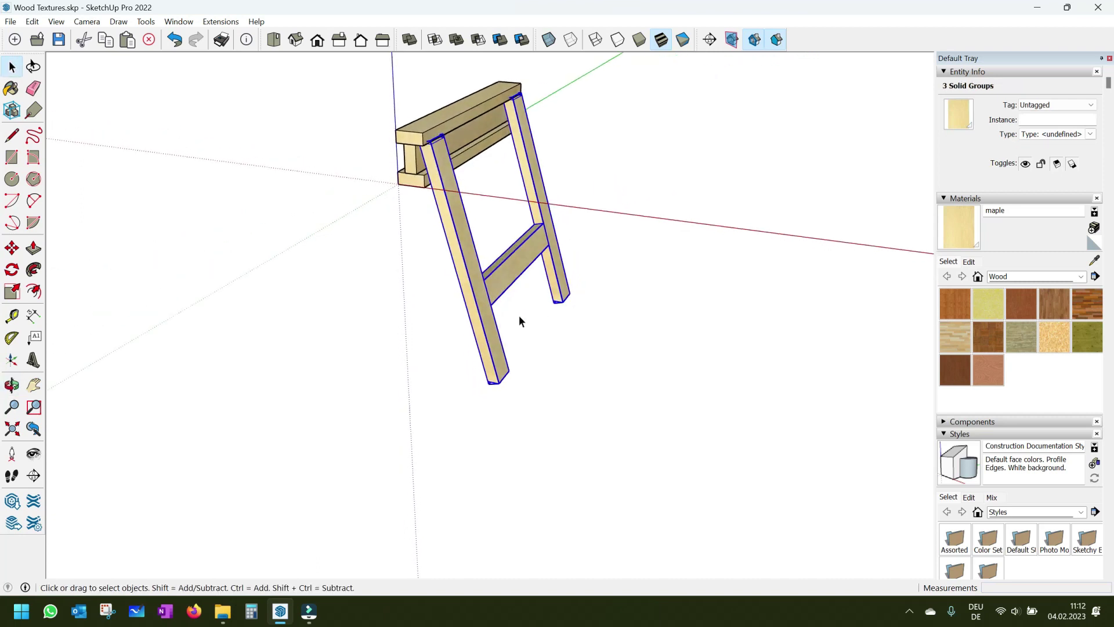
Step: Copy the selected leg frame to the left, away from the sawhorse
{"action": "key", "text": "m"}
{"action": "left_click", "coordinate": [487, 327]}
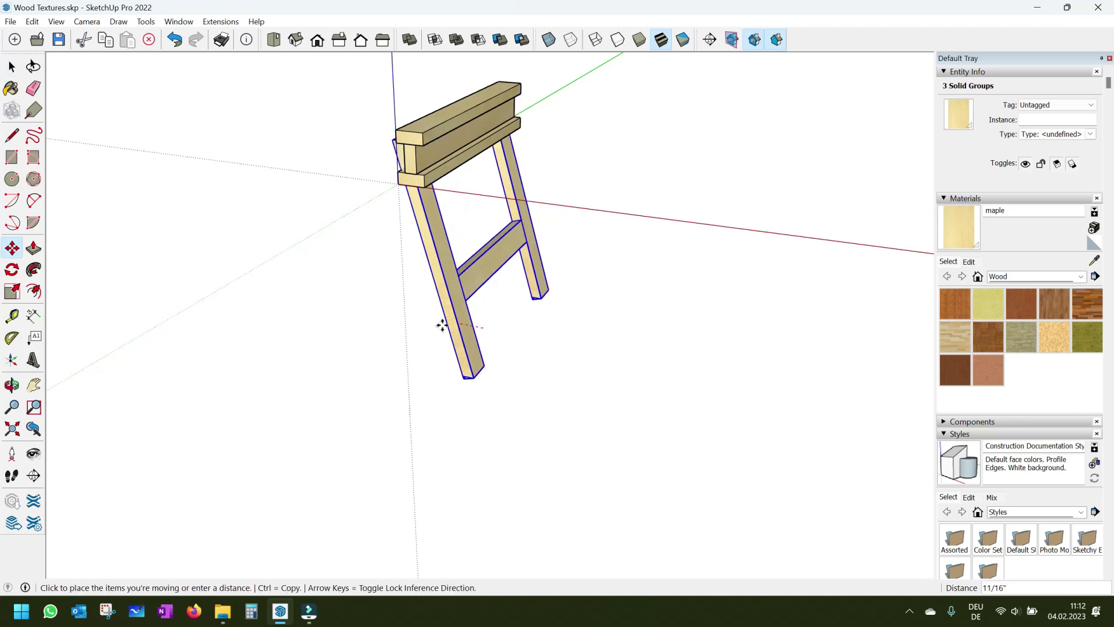
{"action": "key", "text": "ctrl"}
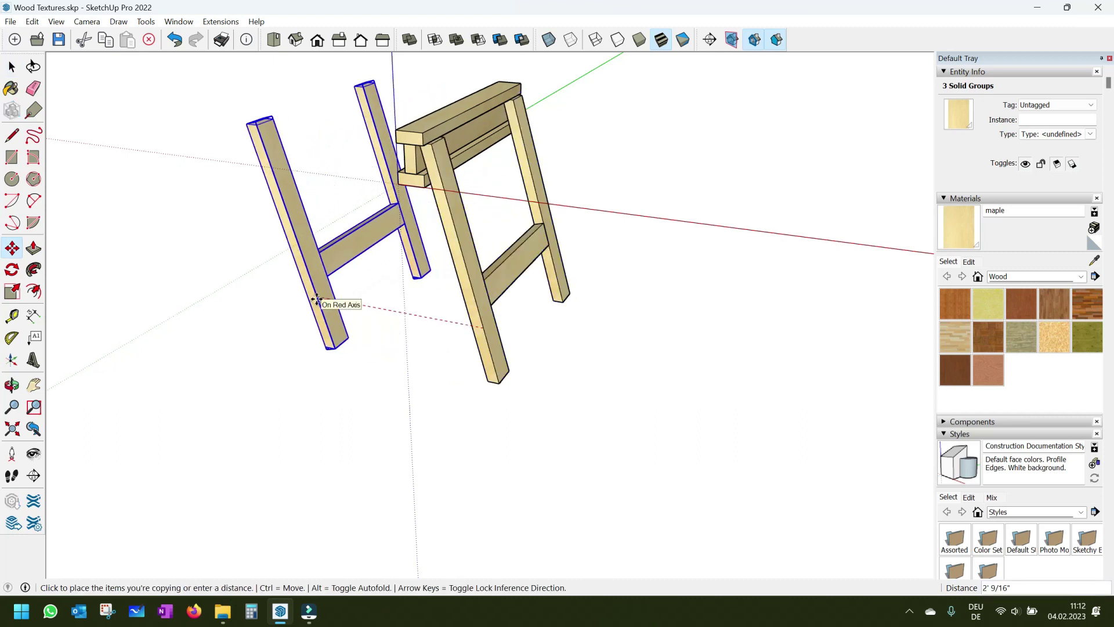
{"action": "left_click", "coordinate": [316, 300]}
Step: Rotate the copied leg frame 180° about a point beneath it
{"action": "key", "text": "q"}
{"action": "left_click", "coordinate": [372, 298]}
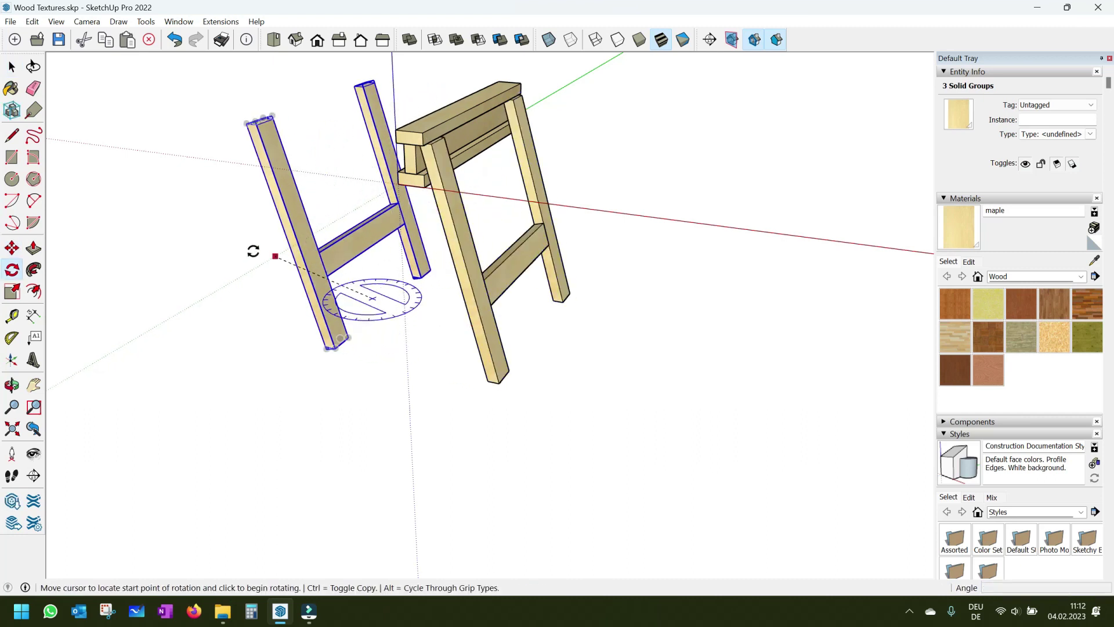
{"action": "left_click", "coordinate": [216, 279]}
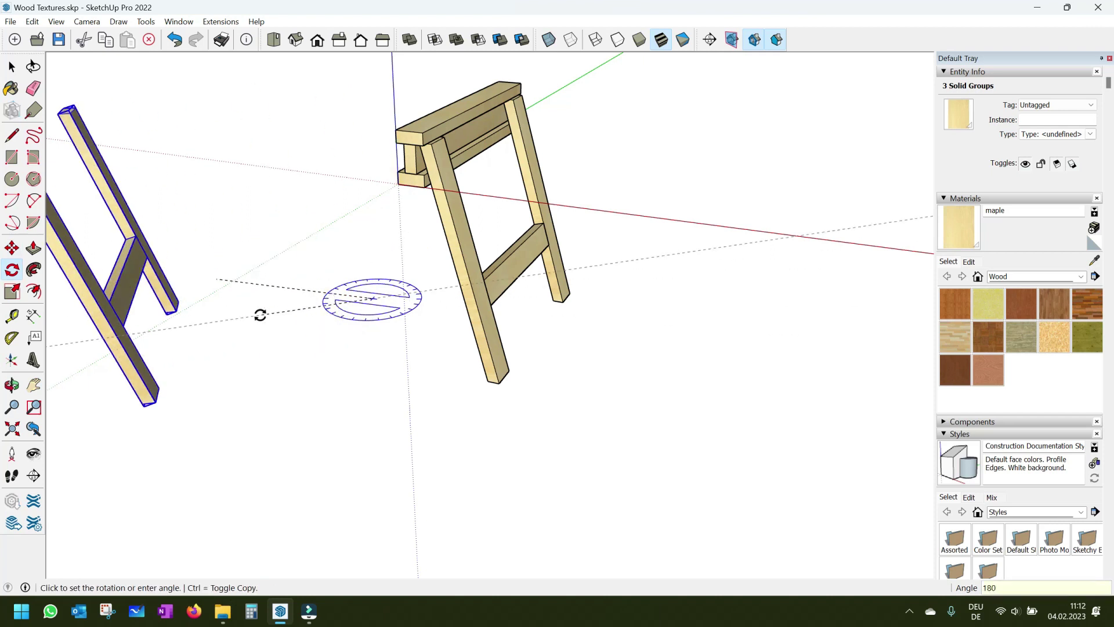
{"action": "key", "text": "Return"}
{"action": "key", "text": "space"}
{"action": "scroll", "coordinate": [302, 316], "scroll_direction": "down", "scroll_amount": 2}
Step: Move the rotated leg frame copy up to attach under the top beam
{"action": "scroll", "coordinate": [340, 317], "scroll_direction": "down", "scroll_amount": 2}
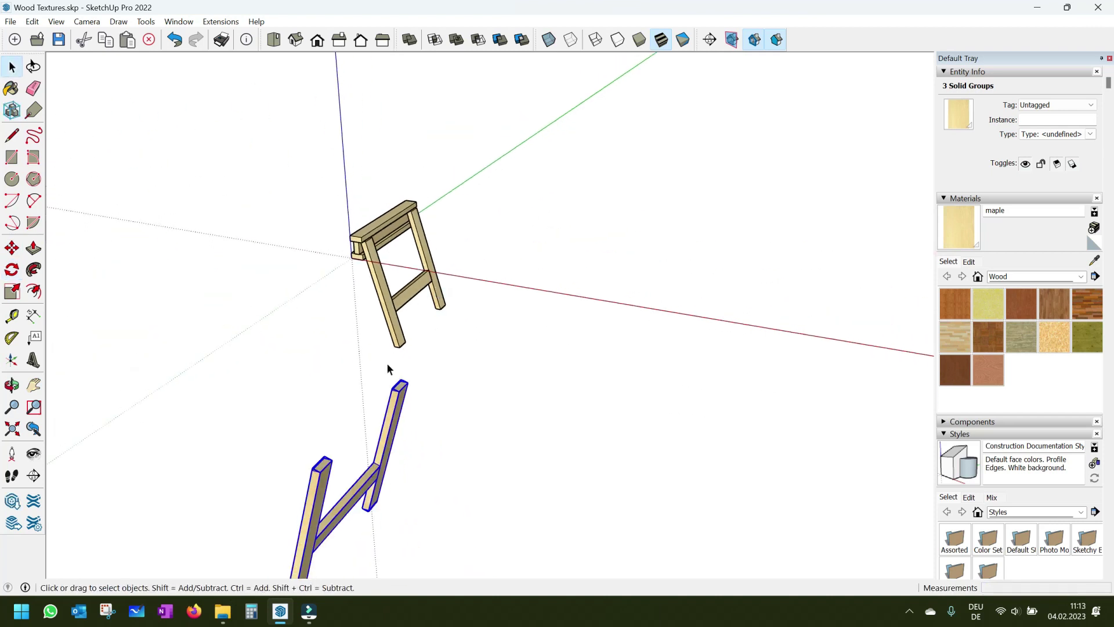
{"action": "key", "text": "m"}
{"action": "left_click", "coordinate": [322, 473]}
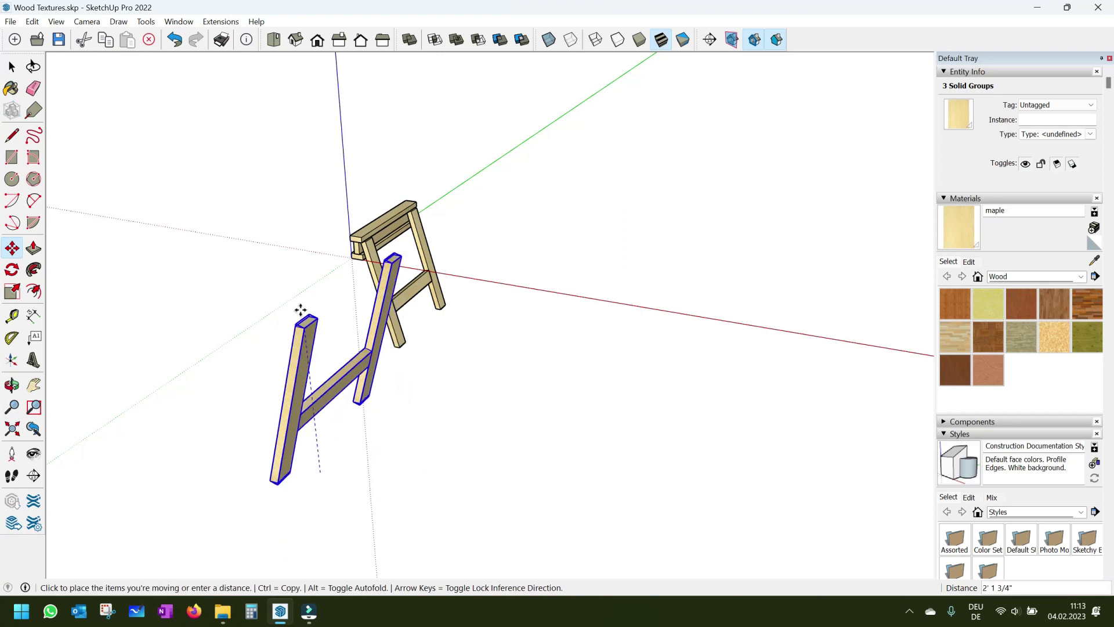
{"action": "scroll", "coordinate": [386, 212], "scroll_direction": "up", "scroll_amount": 2}
{"action": "scroll", "coordinate": [511, 137], "scroll_direction": "up", "scroll_amount": 2}
{"action": "scroll", "coordinate": [508, 208], "scroll_direction": "up", "scroll_amount": 1}
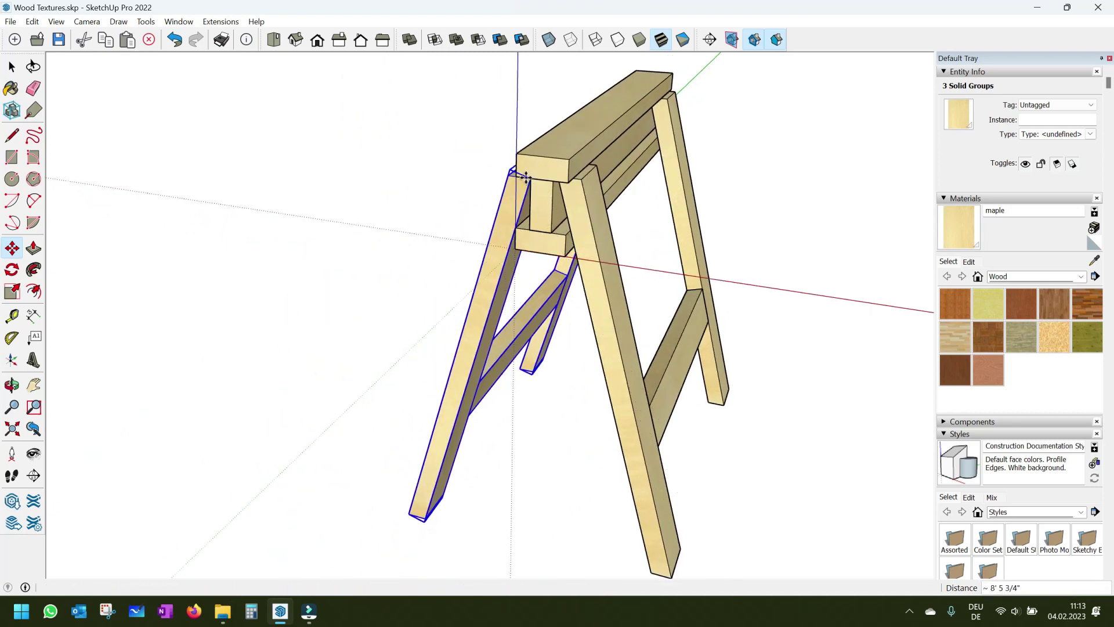
{"action": "left_click", "coordinate": [529, 177]}
{"action": "scroll", "coordinate": [531, 180], "scroll_direction": "up", "scroll_amount": 2}
{"action": "scroll", "coordinate": [537, 182], "scroll_direction": "up", "scroll_amount": 3}
Step: Nudge the attached legs 1" along the green axis to align, then orbit the finished sawhorse
{"action": "mouse_move", "coordinate": [509, 241]}
{"action": "middle_mouse_down"}
{"action": "mouse_move", "coordinate": [778, 211]}
{"action": "mouse_move", "coordinate": [393, 256]}
{"action": "mouse_move", "coordinate": [470, 302]}
{"action": "middle_mouse_up"}
{"action": "scroll", "coordinate": [470, 302], "scroll_direction": "down", "scroll_amount": 3}
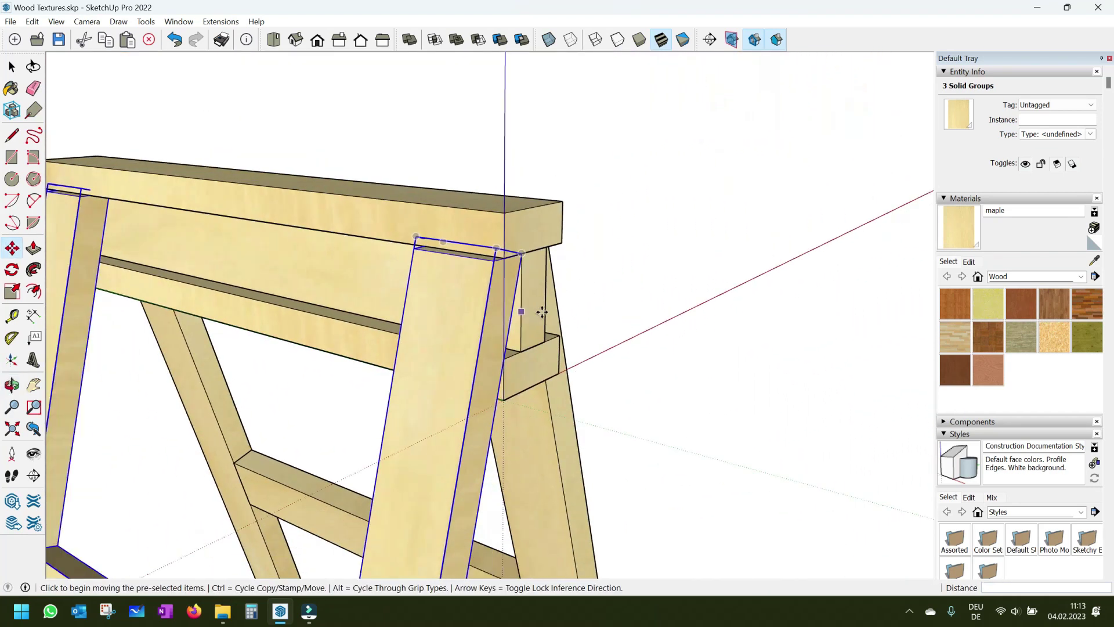
{"action": "scroll", "coordinate": [522, 313], "scroll_direction": "down", "scroll_amount": 2}
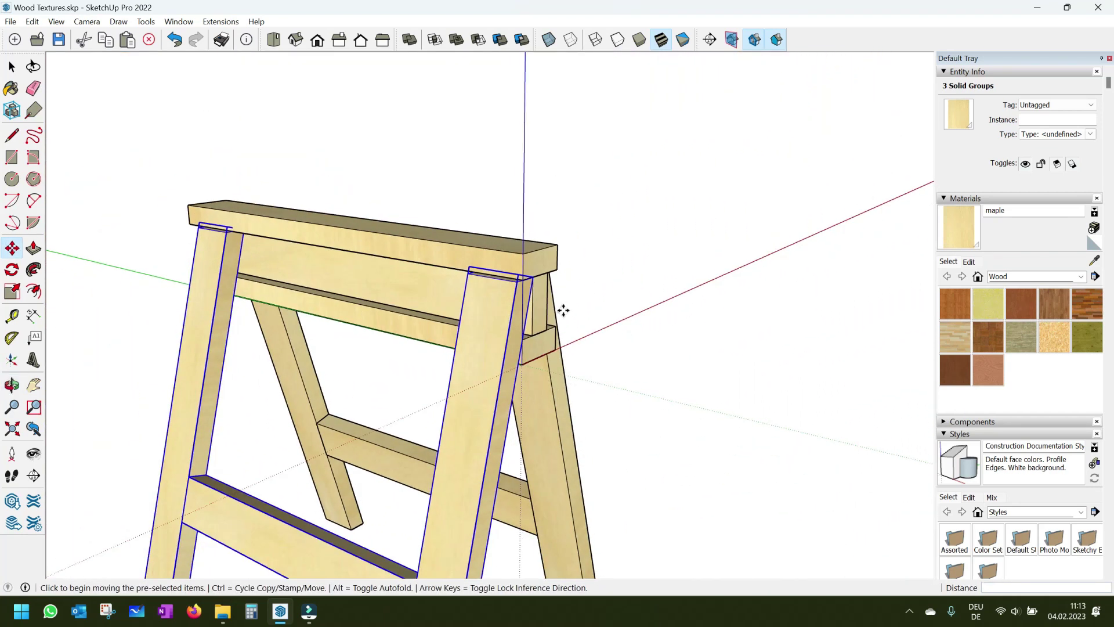
{"action": "left_click", "coordinate": [491, 312]}
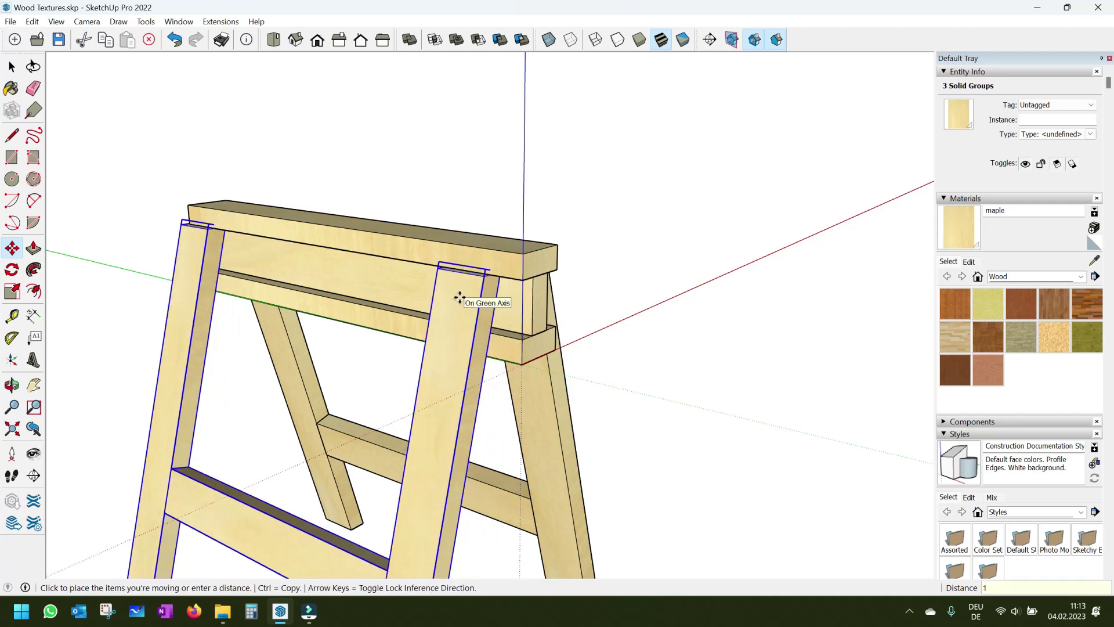
{"action": "key", "text": "space"}
{"action": "scroll", "coordinate": [688, 206], "scroll_direction": "down", "scroll_amount": 1}
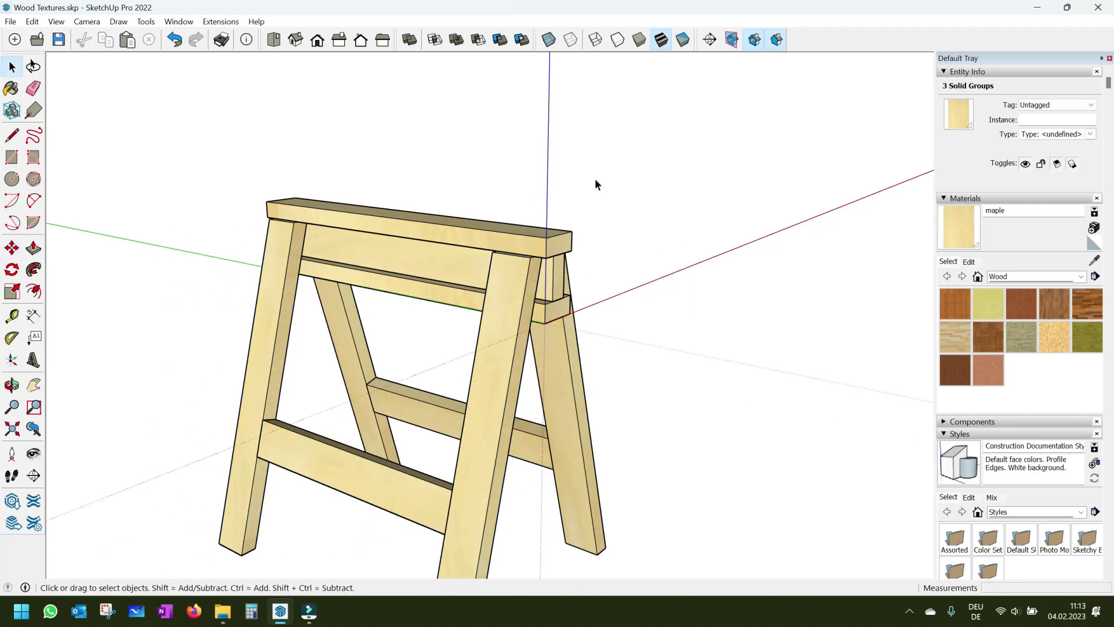
{"action": "left_click", "coordinate": [594, 179]}
{"action": "scroll", "coordinate": [708, 221], "scroll_direction": "down", "scroll_amount": 2}
{"action": "mouse_move", "coordinate": [707, 221]}
{"action": "middle_mouse_down"}
{"action": "mouse_move", "coordinate": [378, 230]}
{"action": "mouse_move", "coordinate": [273, 196]}
{"action": "middle_mouse_up"}
Step: Window-select every sawhorse part and make them one group
{"action": "left_click_drag", "start_coordinate": [765, 478], "coordinate": [761, 519]}
{"action": "right_click", "coordinate": [489, 268]}
{"action": "left_click", "coordinate": [522, 348]}
{"action": "scroll", "coordinate": [510, 517], "scroll_direction": "up", "scroll_amount": 3}
{"action": "scroll", "coordinate": [521, 513], "scroll_direction": "up", "scroll_amount": 3}
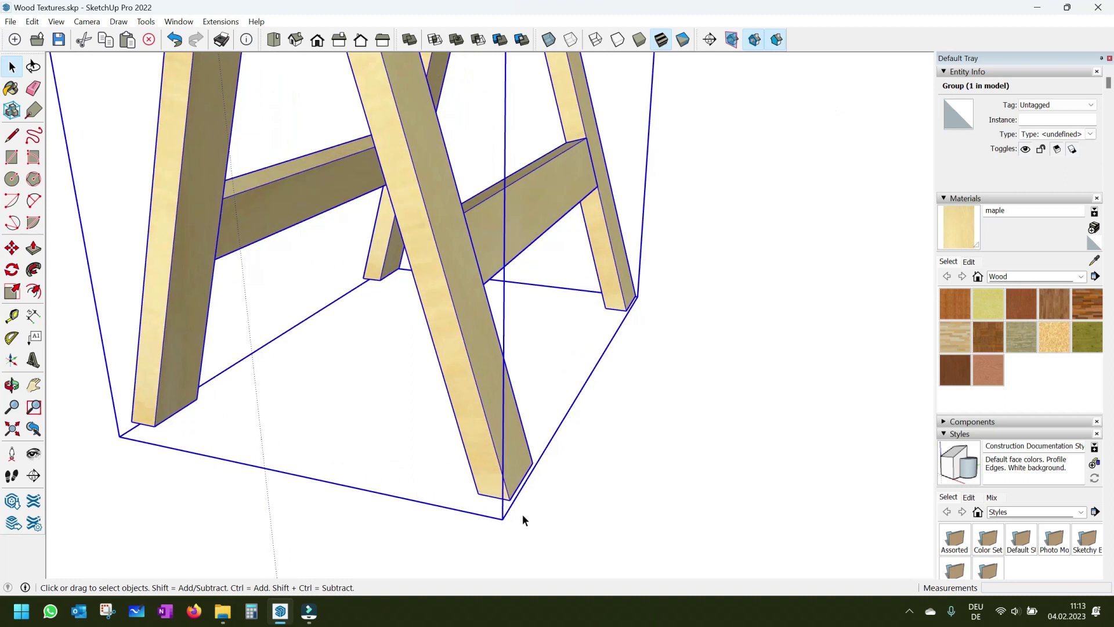
{"action": "scroll", "coordinate": [507, 479], "scroll_direction": "up", "scroll_amount": 3}
Step: Move the sawhorse group by a leg's foot onto the model origin
{"action": "key", "text": "m"}
{"action": "left_click", "coordinate": [493, 482]}
{"action": "scroll", "coordinate": [493, 481], "scroll_direction": "down", "scroll_amount": 3}
{"action": "scroll", "coordinate": [435, 372], "scroll_direction": "down", "scroll_amount": 3}
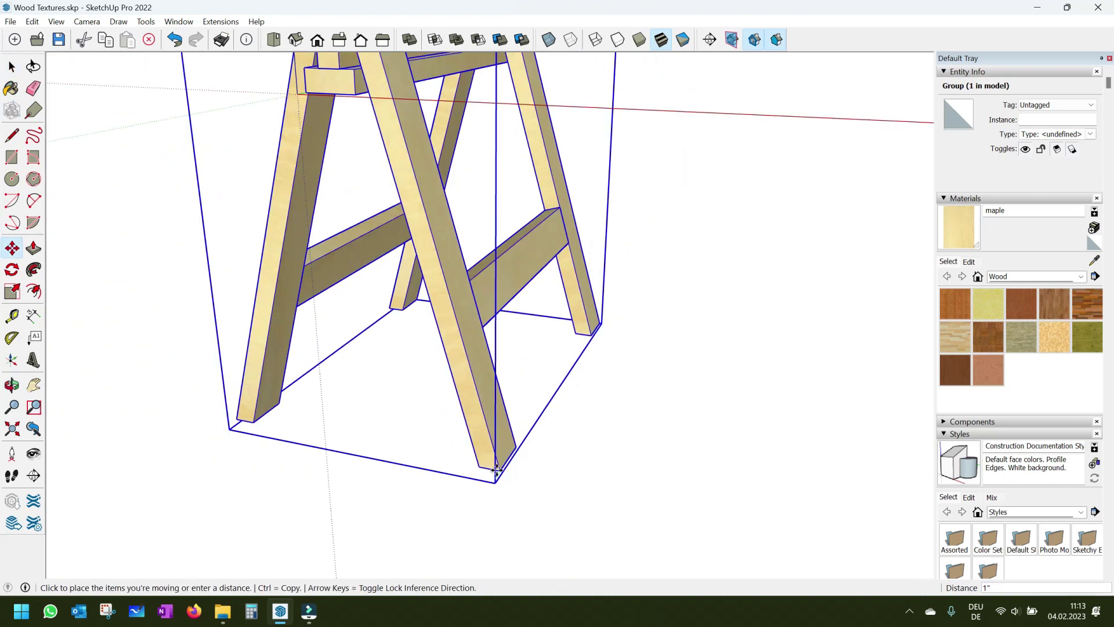
{"action": "scroll", "coordinate": [377, 267], "scroll_direction": "down", "scroll_amount": 2}
{"action": "scroll", "coordinate": [368, 224], "scroll_direction": "up", "scroll_amount": 2}
{"action": "left_click", "coordinate": [368, 224]}
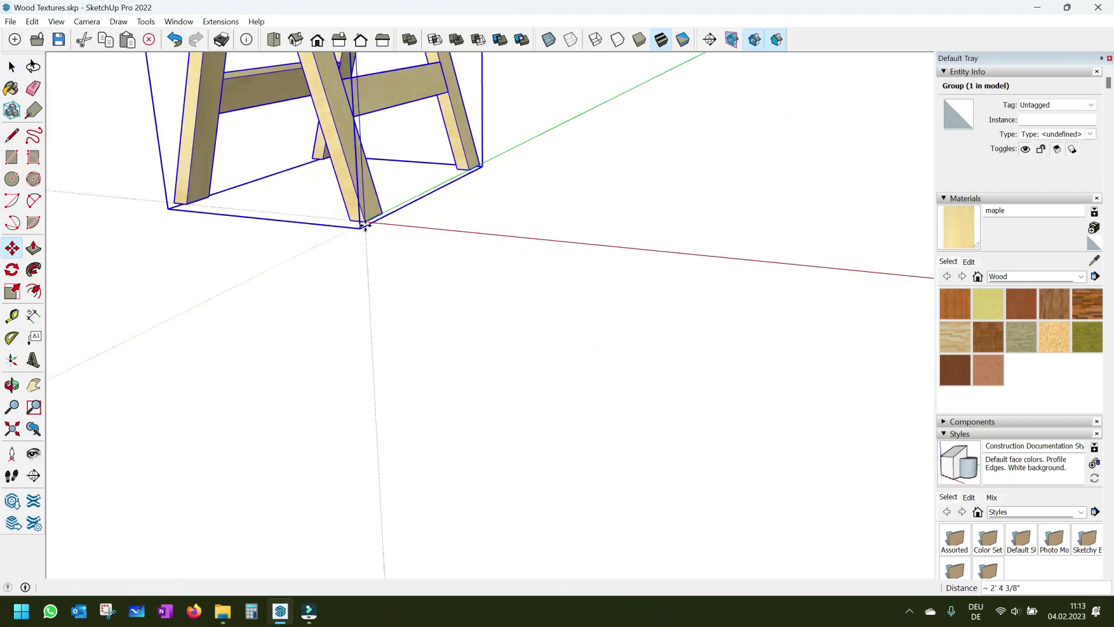
{"action": "key", "text": "space"}
Step: Orbit to view the sawhorse from above, open its group and select the top board
{"action": "left_click", "coordinate": [472, 357]}
{"action": "scroll", "coordinate": [472, 356], "scroll_direction": "down", "scroll_amount": 3}
{"action": "scroll", "coordinate": [395, 129], "scroll_direction": "up", "scroll_amount": 2}
{"action": "scroll", "coordinate": [429, 271], "scroll_direction": "up", "scroll_amount": 2}
{"action": "middle_click_drag", "start_coordinate": [429, 271], "coordinate": [350, 303]}
{"action": "scroll", "coordinate": [391, 342], "scroll_direction": "up", "scroll_amount": 1}
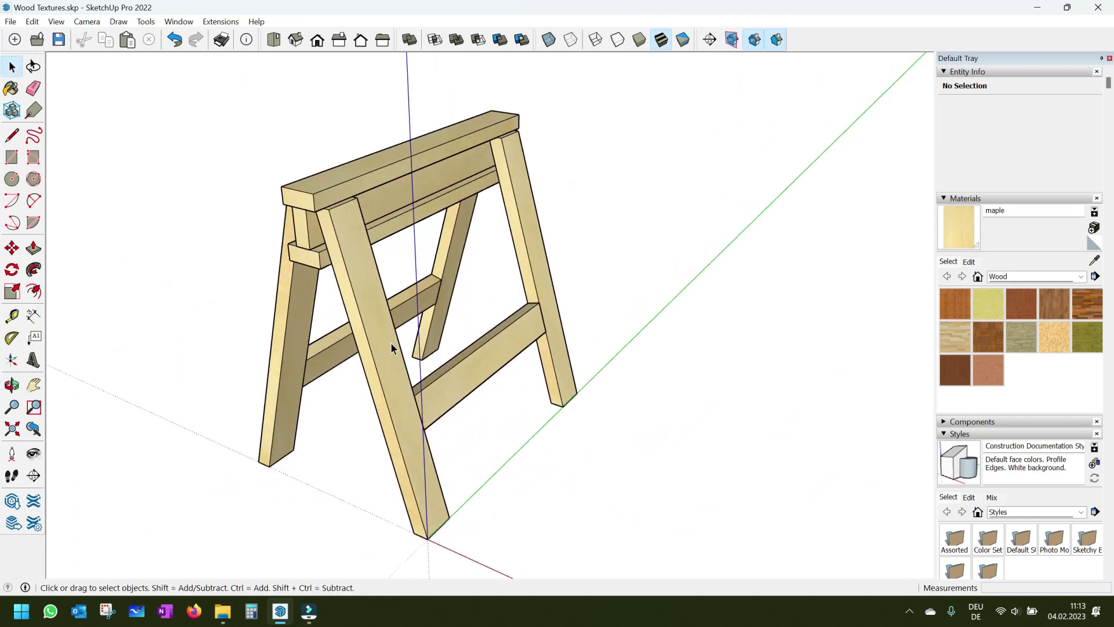
{"action": "scroll", "coordinate": [238, 210], "scroll_direction": "down", "scroll_amount": 2}
{"action": "mouse_move", "coordinate": [331, 392]}
{"action": "middle_mouse_down"}
{"action": "mouse_move", "coordinate": [410, 385]}
{"action": "mouse_move", "coordinate": [454, 398]}
{"action": "mouse_move", "coordinate": [421, 358]}
{"action": "middle_mouse_up"}
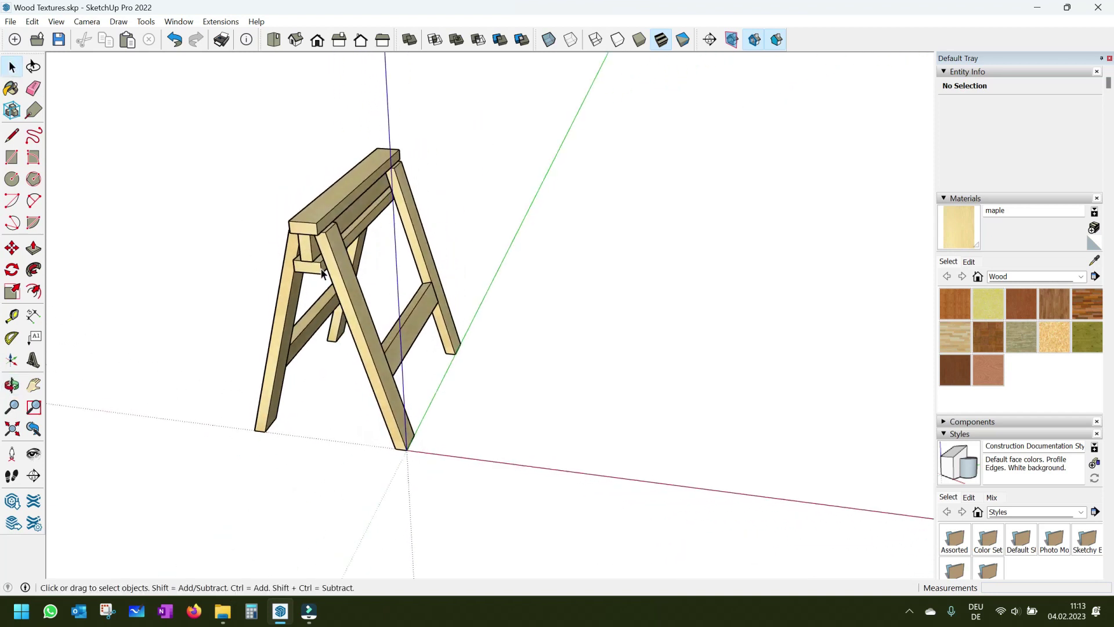
{"action": "double_click", "coordinate": [312, 231]}
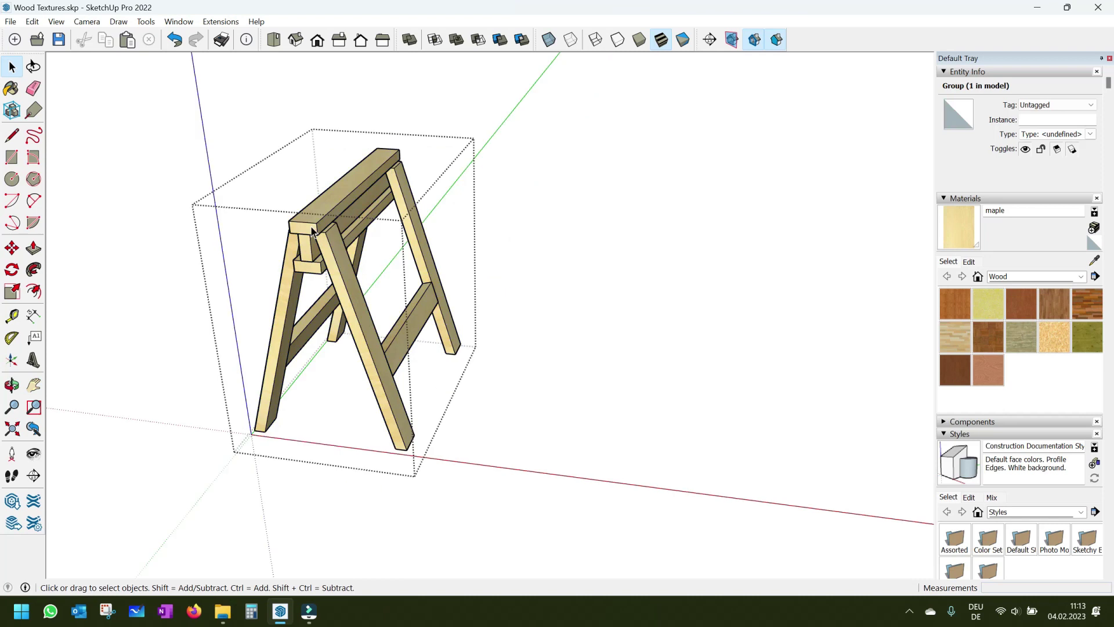
{"action": "left_click", "coordinate": [311, 227]}
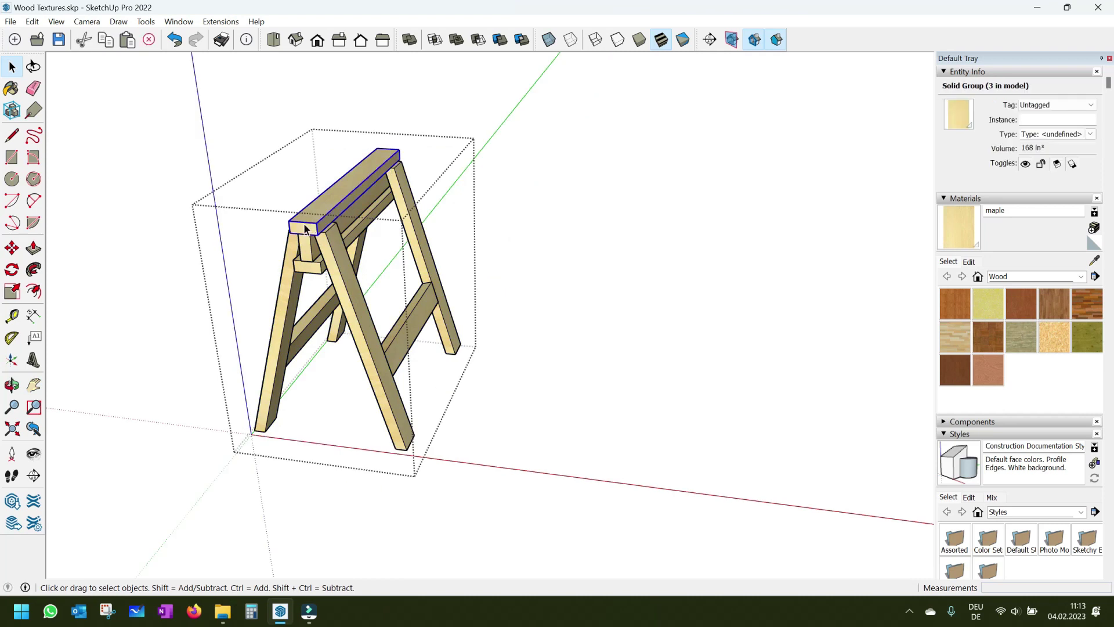
Step: Paste the top board at the sawhorse base and slide it along the red axis
{"action": "key", "text": "ctrl+v"}
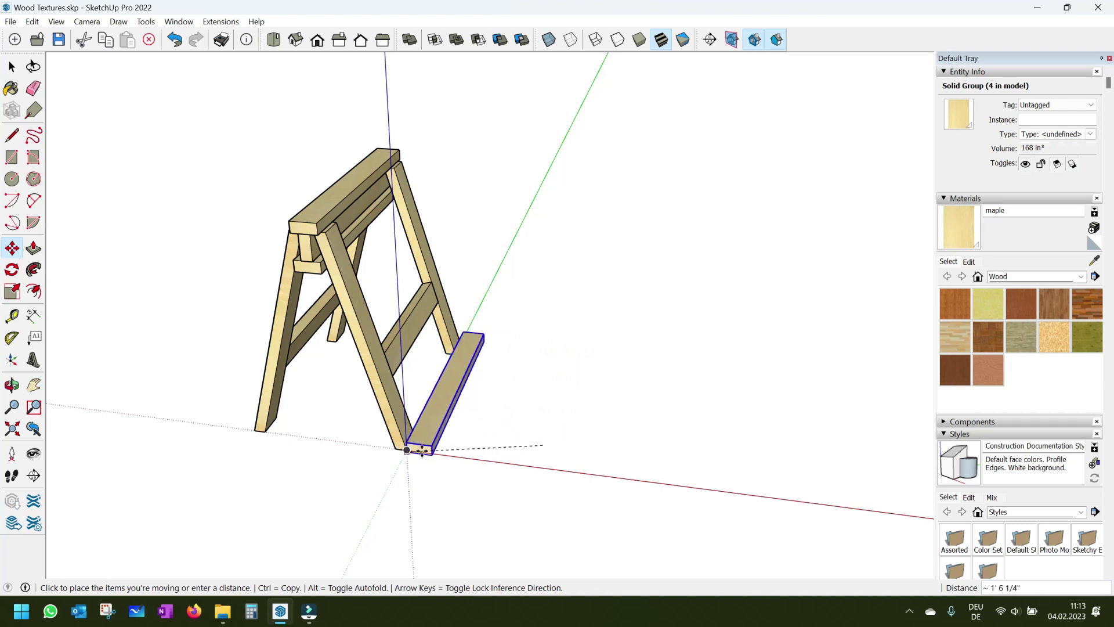
{"action": "left_click", "coordinate": [406, 450]}
{"action": "scroll", "coordinate": [405, 461], "scroll_direction": "up", "scroll_amount": 2}
{"action": "scroll", "coordinate": [408, 452], "scroll_direction": "up", "scroll_amount": 2}
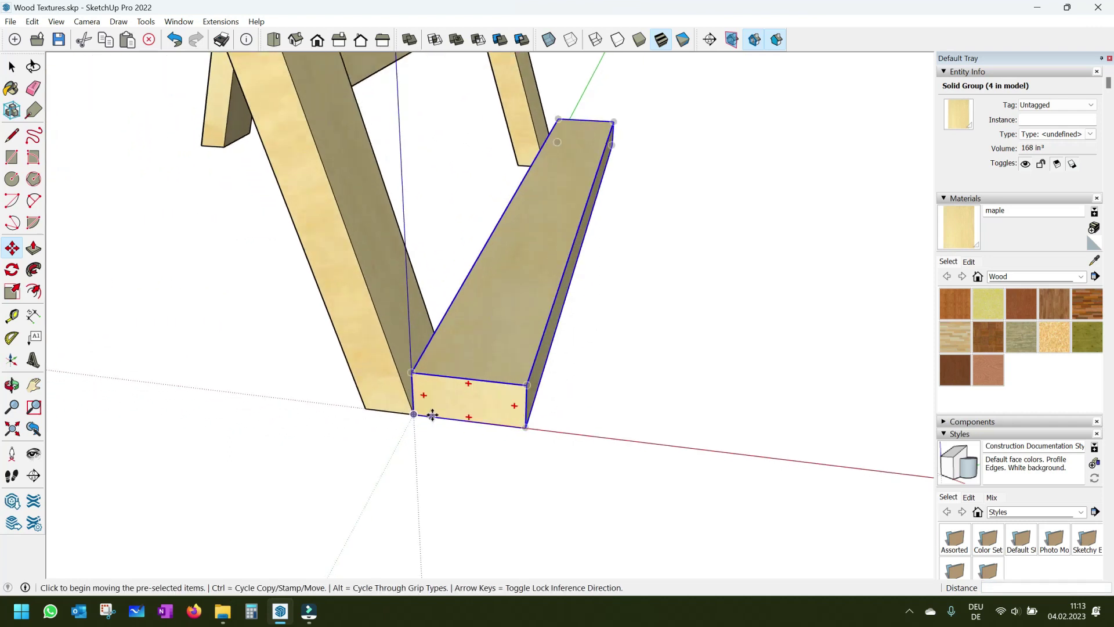
{"action": "left_click", "coordinate": [416, 415]}
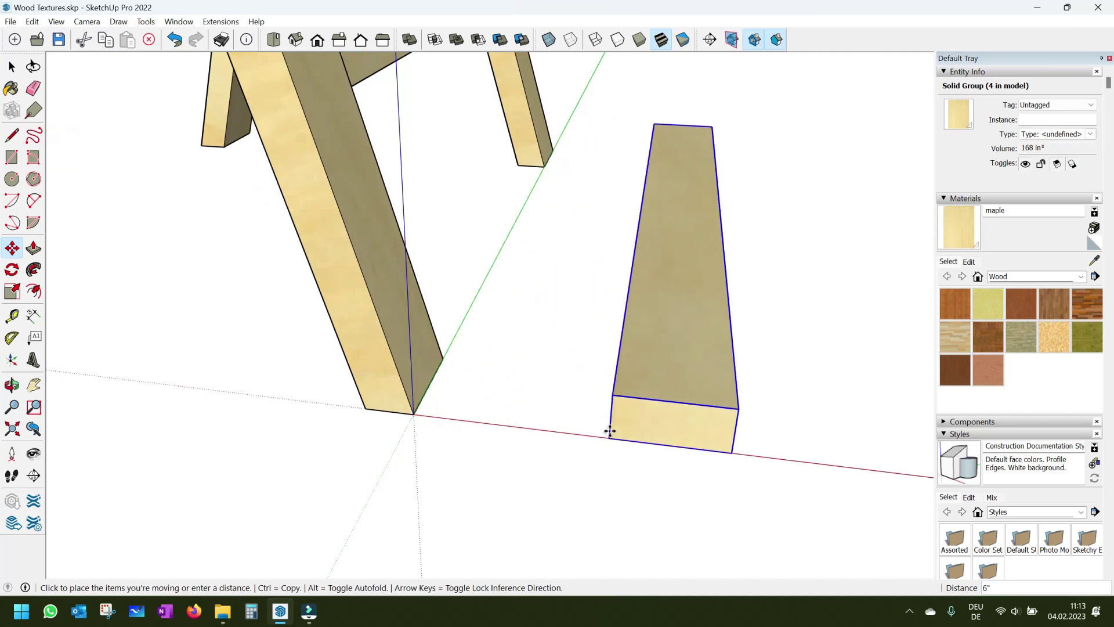
{"action": "scroll", "coordinate": [609, 432], "scroll_direction": "down", "scroll_amount": 1}
{"action": "scroll", "coordinate": [609, 433], "scroll_direction": "down", "scroll_amount": 1}
{"action": "scroll", "coordinate": [609, 432], "scroll_direction": "down", "scroll_amount": 2}
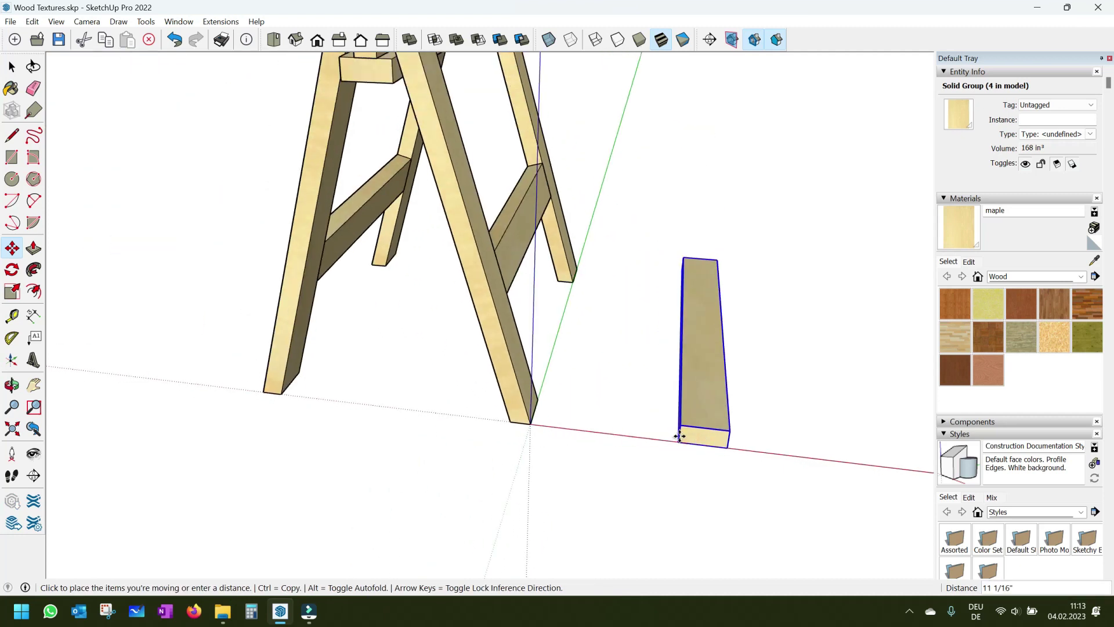
{"action": "mouse_move", "coordinate": [678, 438]}
{"action": "middle_mouse_down"}
{"action": "mouse_move", "coordinate": [565, 441]}
{"action": "mouse_move", "coordinate": [556, 472]}
{"action": "middle_mouse_up"}
{"action": "scroll", "coordinate": [522, 440], "scroll_direction": "down", "scroll_amount": 3}
{"action": "scroll", "coordinate": [532, 457], "scroll_direction": "down", "scroll_amount": 1}
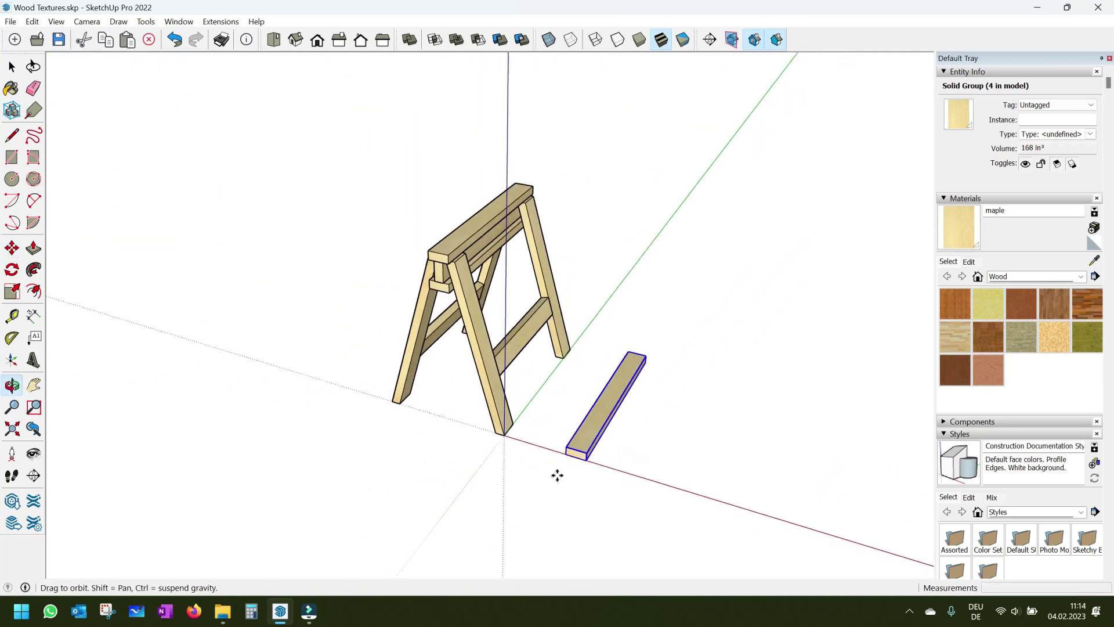
Step: Copy the floor board 32" along the green axis, arrayed 2x for a row of three
{"action": "left_click", "coordinate": [591, 449]}
{"action": "key", "text": "ctrl"}
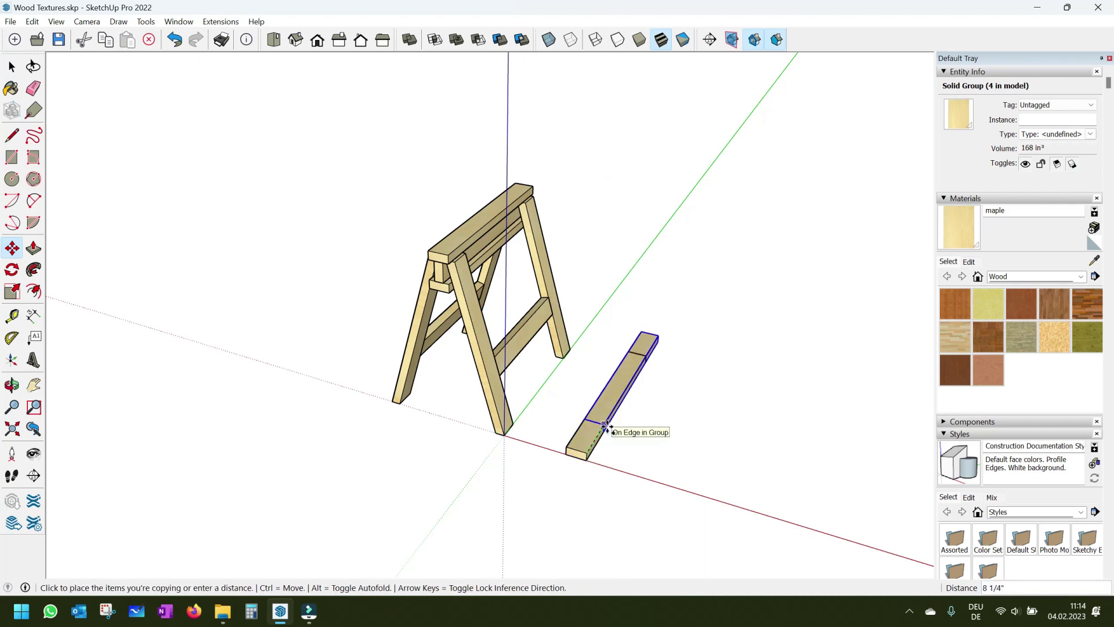
{"action": "key", "text": "Return"}
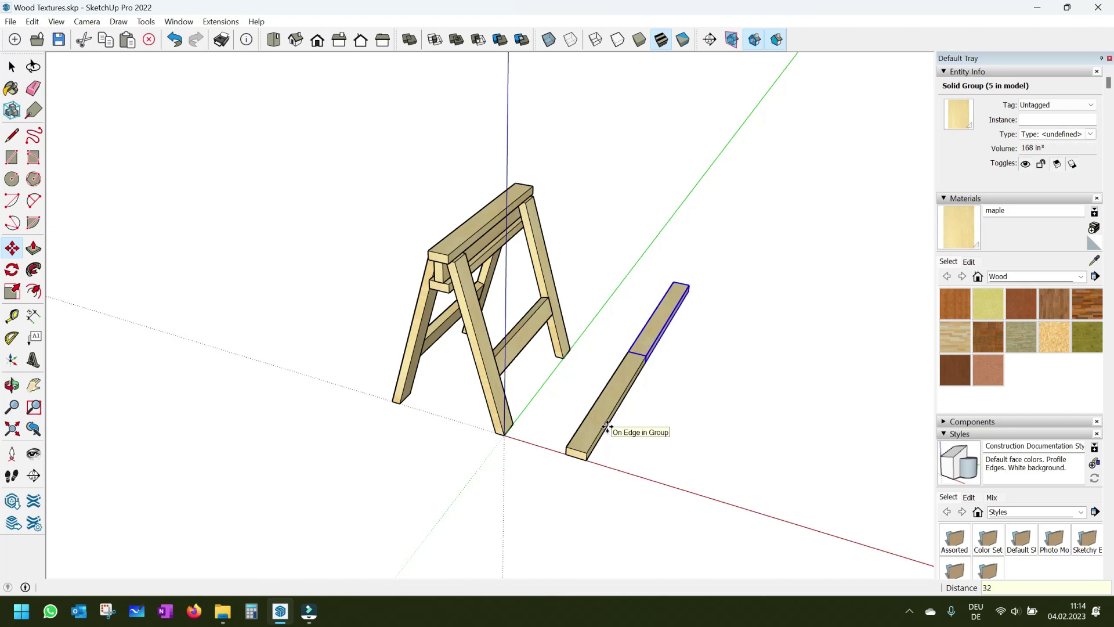
{"action": "type", "text": "x"}
{"action": "key", "text": "Return"}
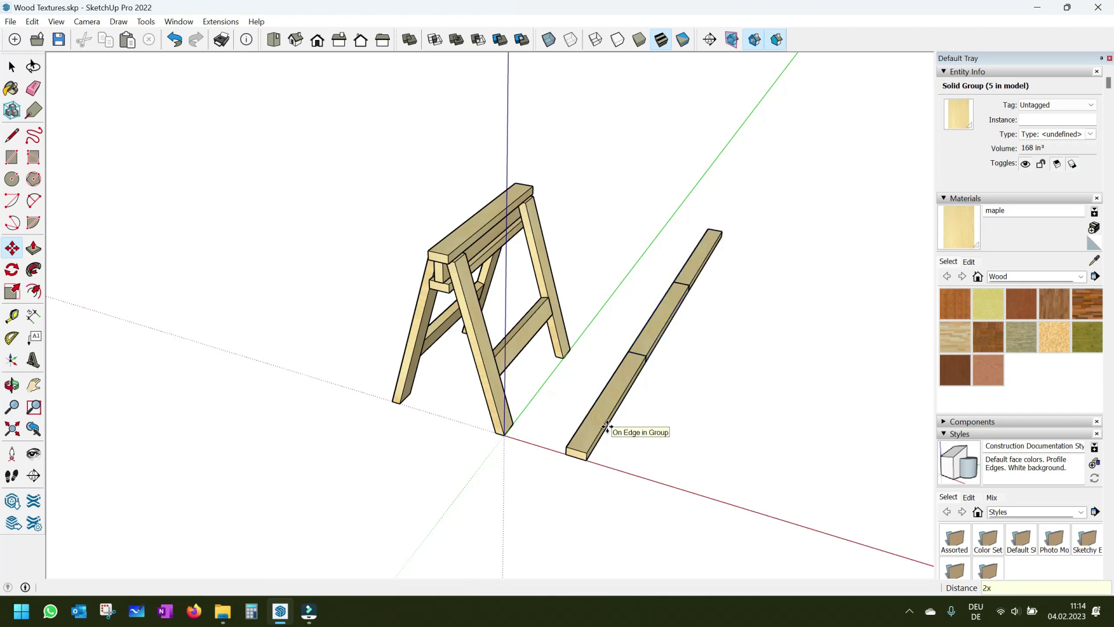
{"action": "key", "text": "space"}
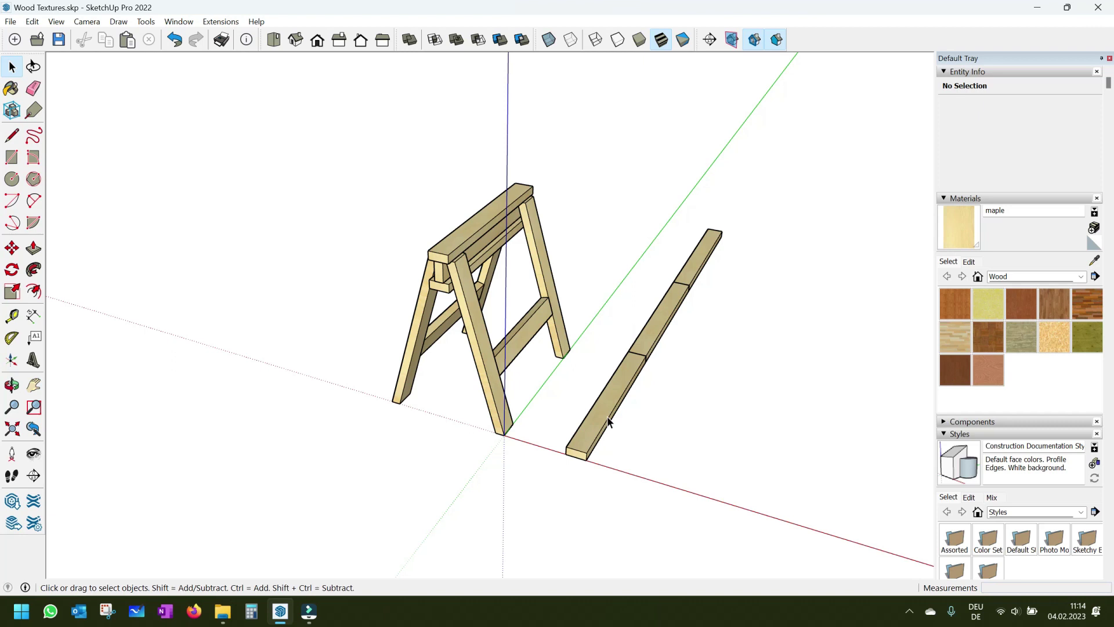
Step: Copy the row of boards 6" along the red axis to form a second row
{"action": "left_click", "coordinate": [606, 416]}
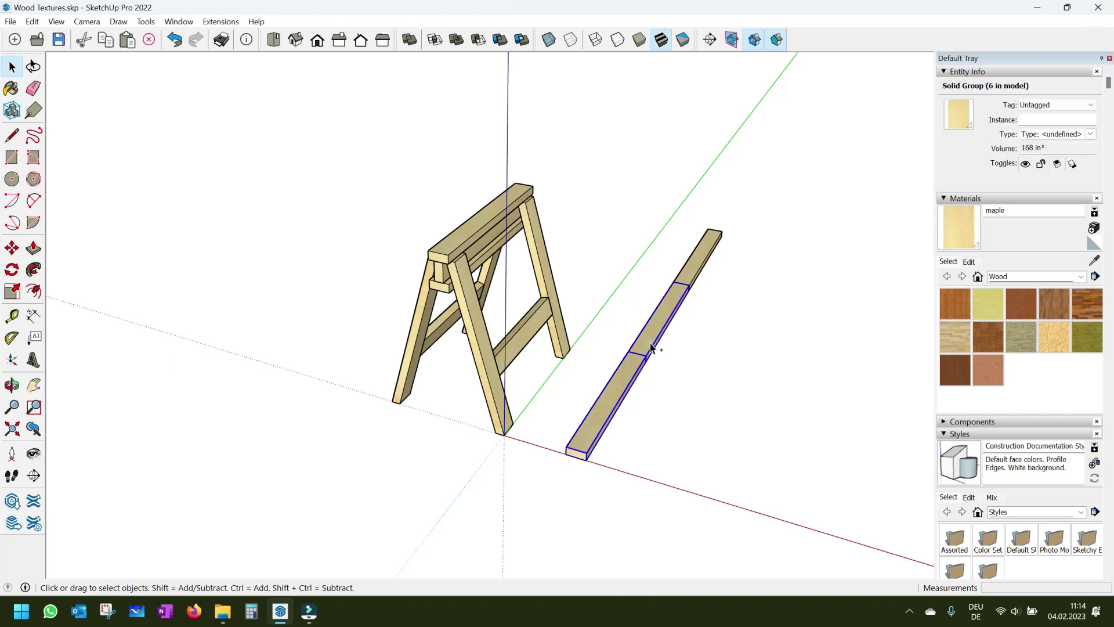
{"action": "key", "text": "m"}
{"action": "key", "text": "ctrl"}
{"action": "left_click", "coordinate": [568, 447]}
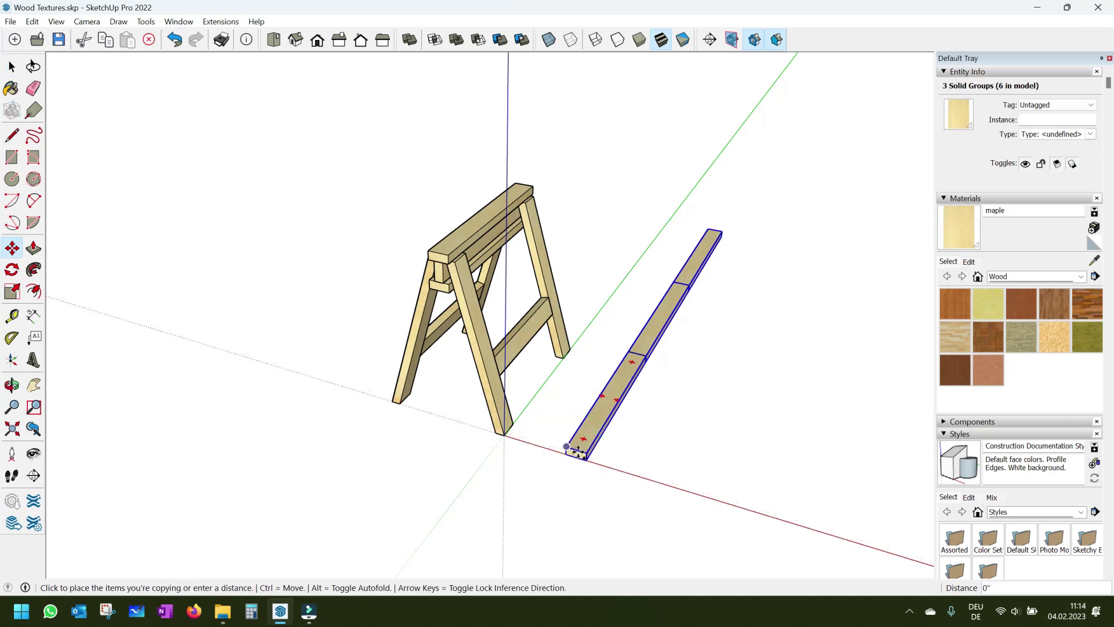
{"action": "left_click", "coordinate": [601, 462]}
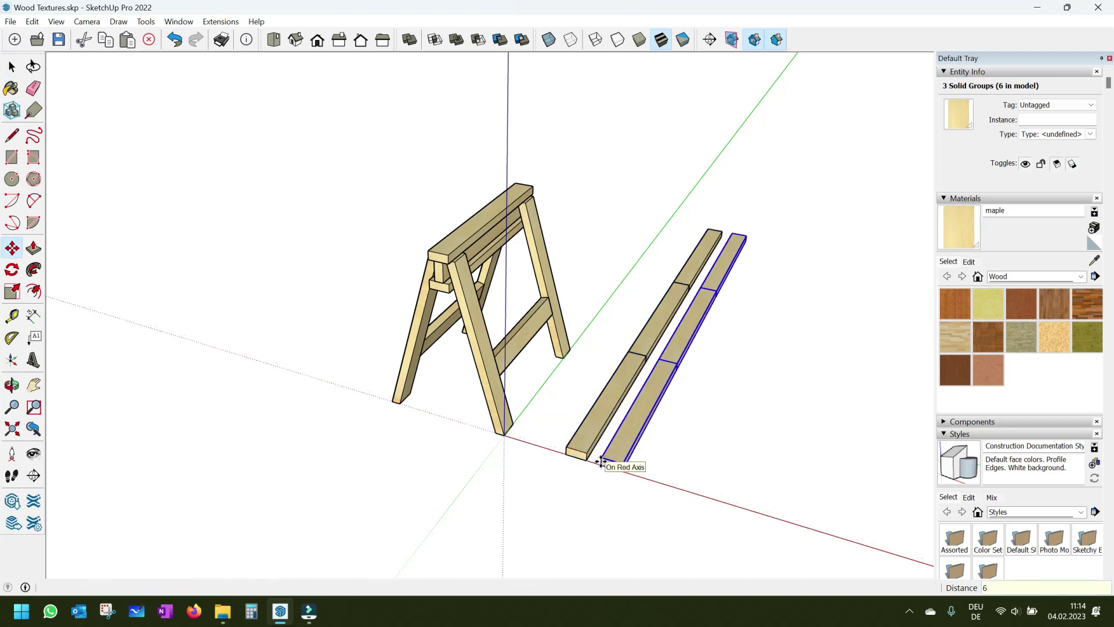
{"action": "key", "text": "space"}
Step: Copy one board another 6" farther out to start a third row
{"action": "left_click", "coordinate": [625, 443]}
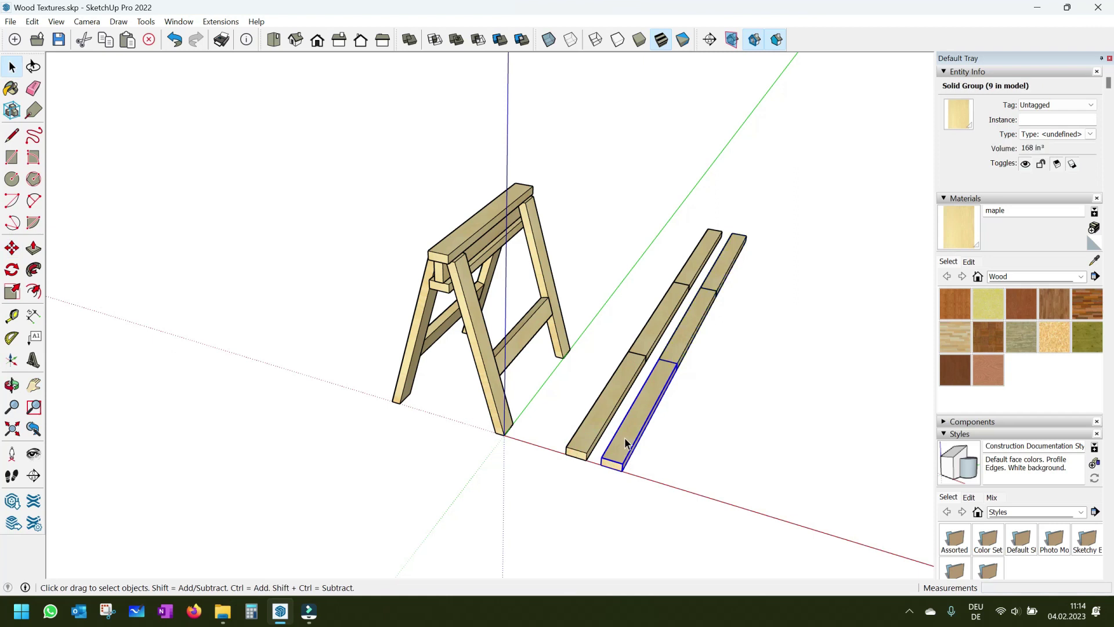
{"action": "key", "text": "m"}
{"action": "key", "text": "ctrl"}
{"action": "left_click", "coordinate": [625, 439]}
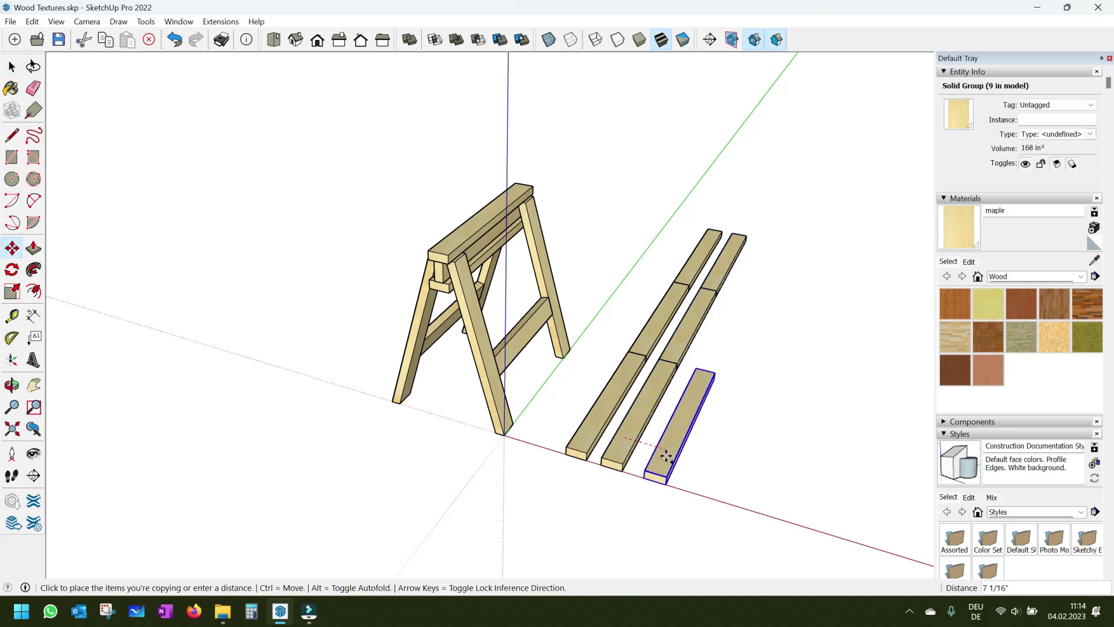
{"action": "type", "text": "6"}
{"action": "key", "text": "Return"}
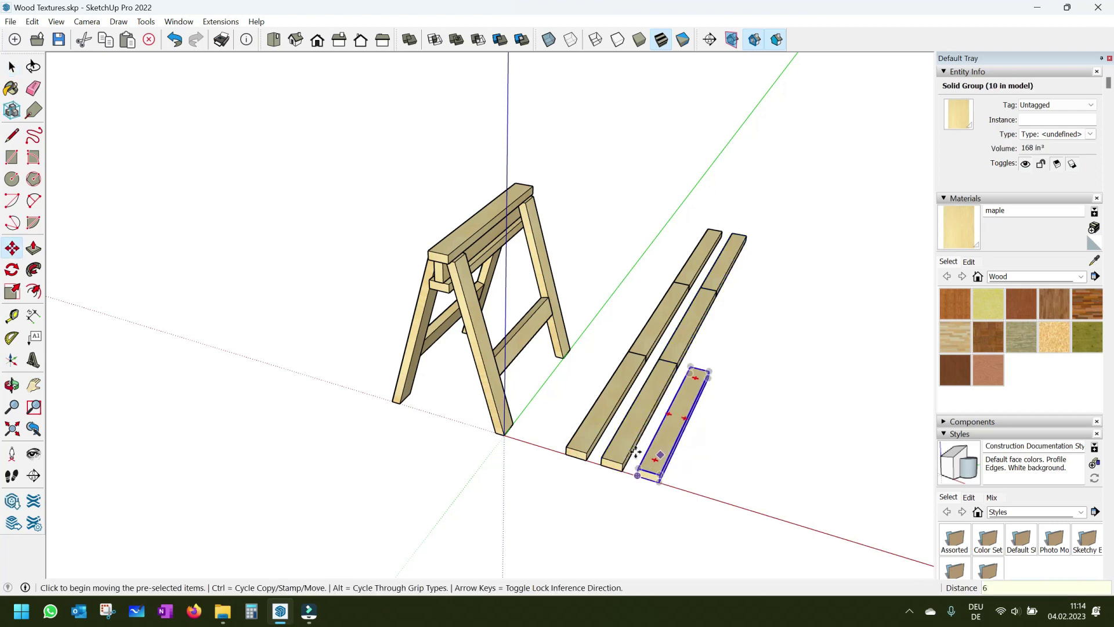
{"action": "key", "text": "space"}
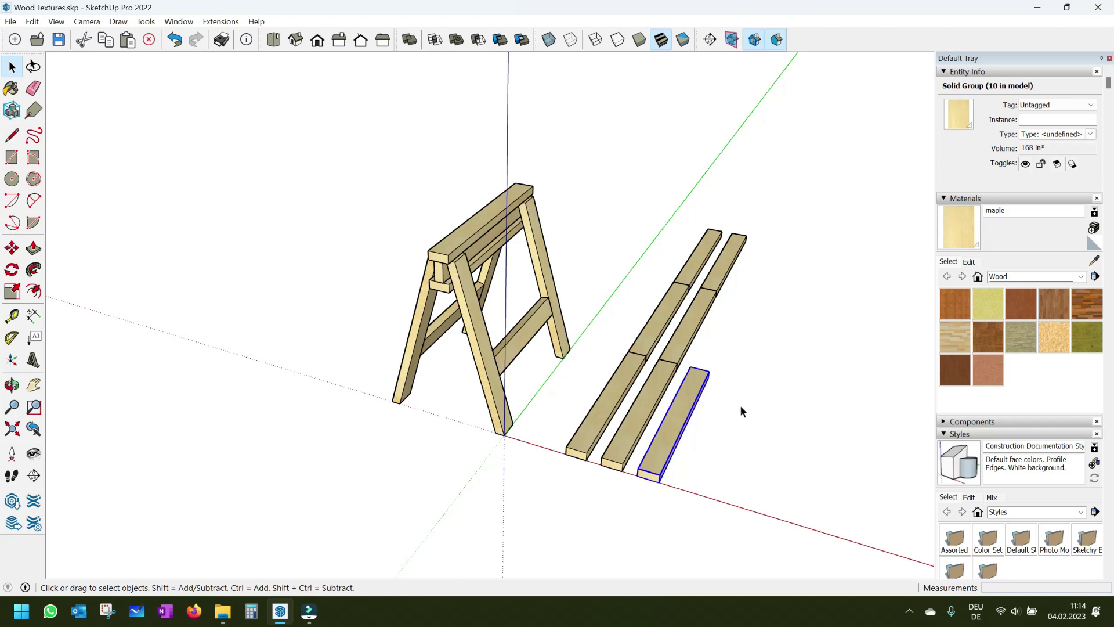
Step: Copy the board with Move+Ctrl so two boards lie end to end in the third row
{"action": "middle_click_drag", "start_coordinate": [727, 408], "coordinate": [426, 396]}
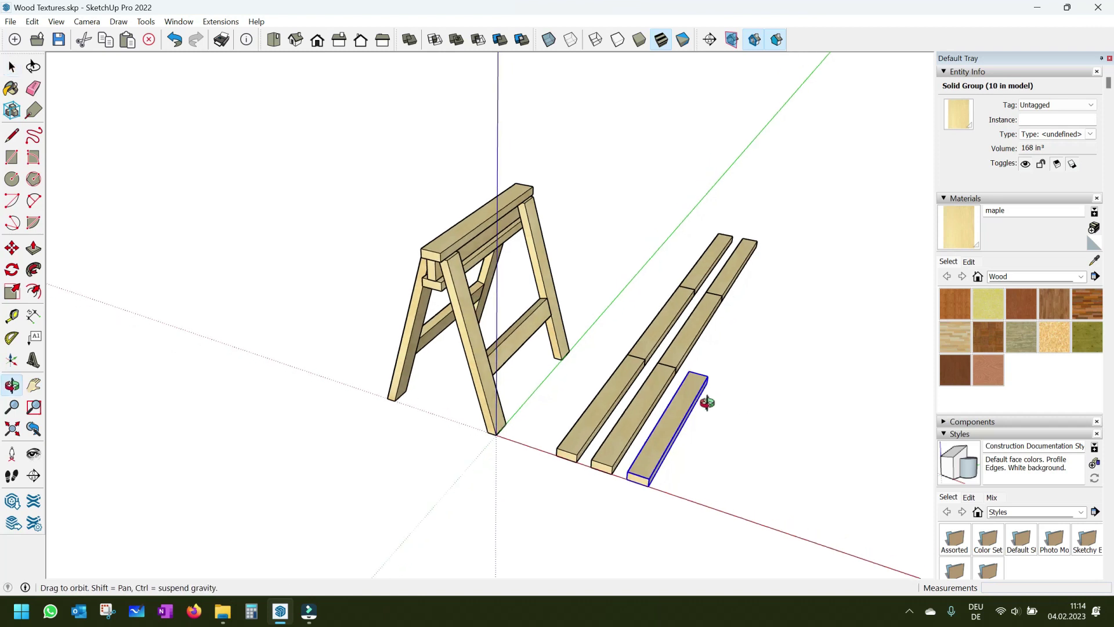
{"action": "scroll", "coordinate": [426, 396], "scroll_direction": "down", "scroll_amount": 1}
{"action": "scroll", "coordinate": [569, 423], "scroll_direction": "up", "scroll_amount": 1}
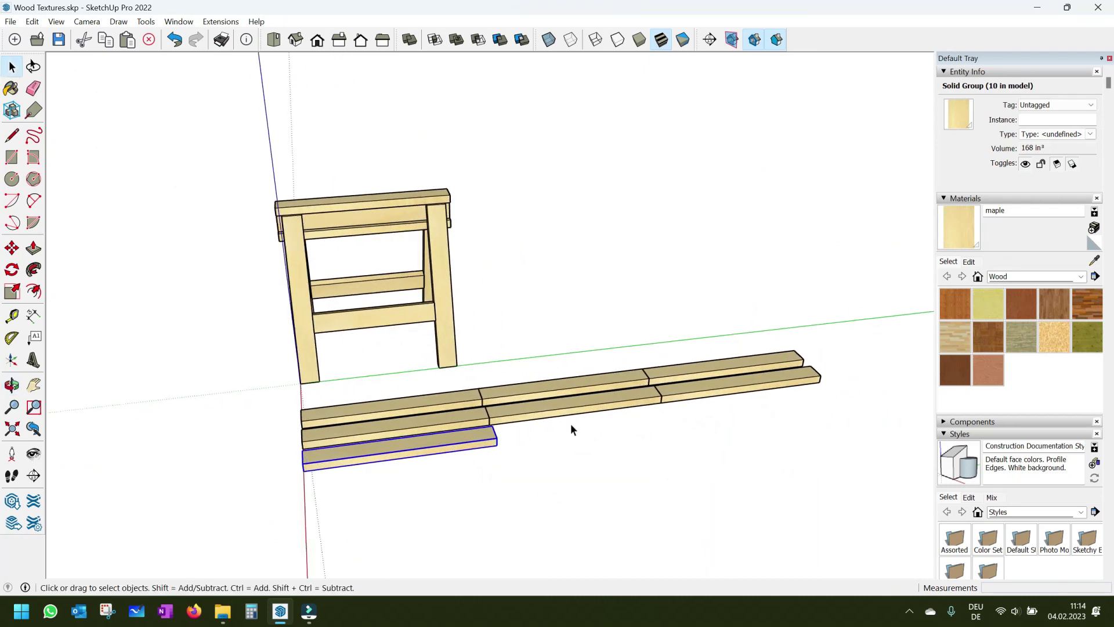
{"action": "scroll", "coordinate": [569, 432], "scroll_direction": "up", "scroll_amount": 2}
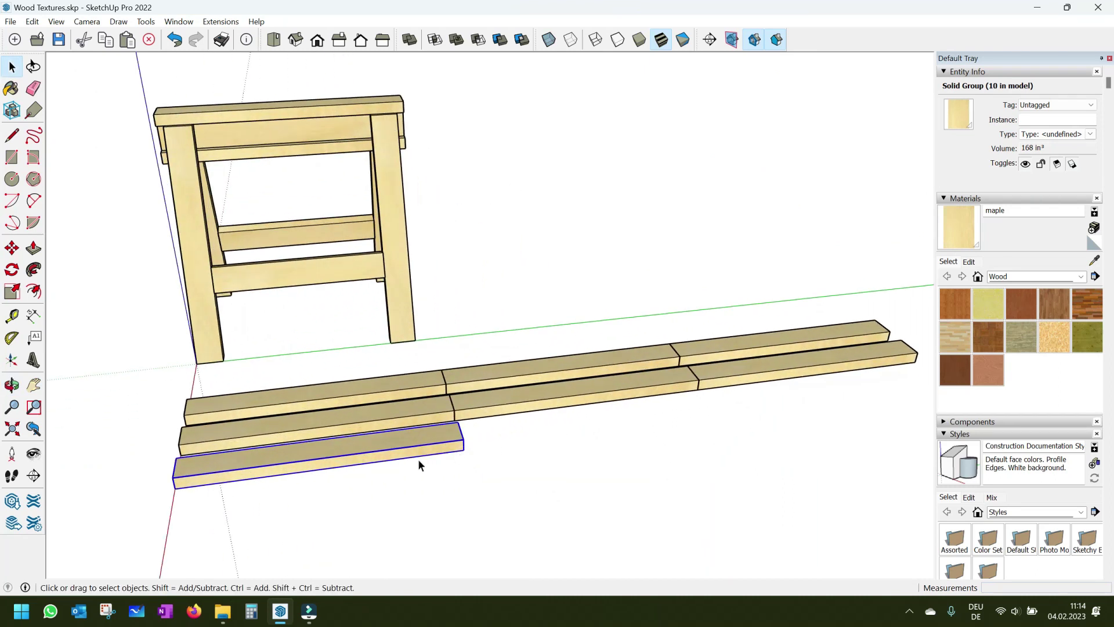
{"action": "key", "text": "m"}
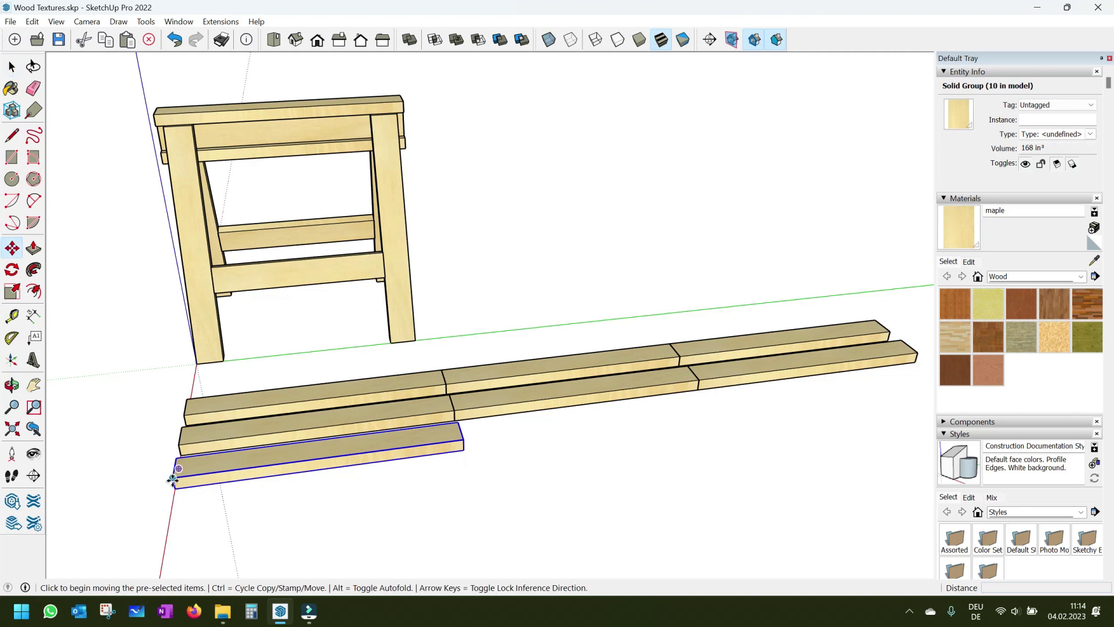
{"action": "left_click", "coordinate": [186, 482]}
{"action": "key", "text": "ctrl"}
{"action": "left_click", "coordinate": [463, 450]}
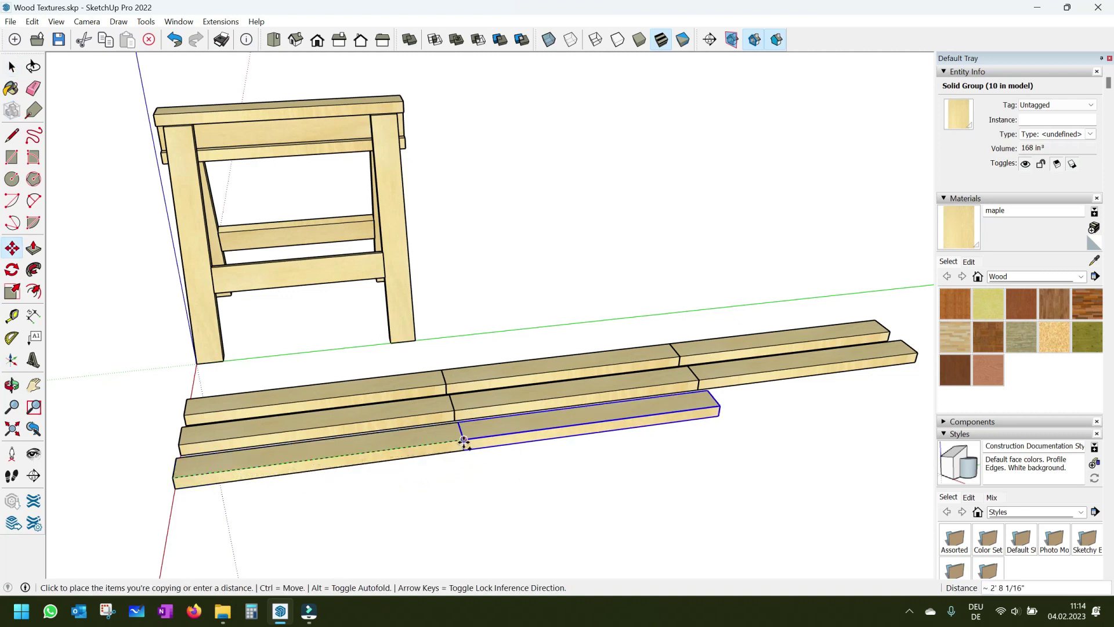
{"action": "scroll", "coordinate": [364, 437], "scroll_direction": "down", "scroll_amount": 1}
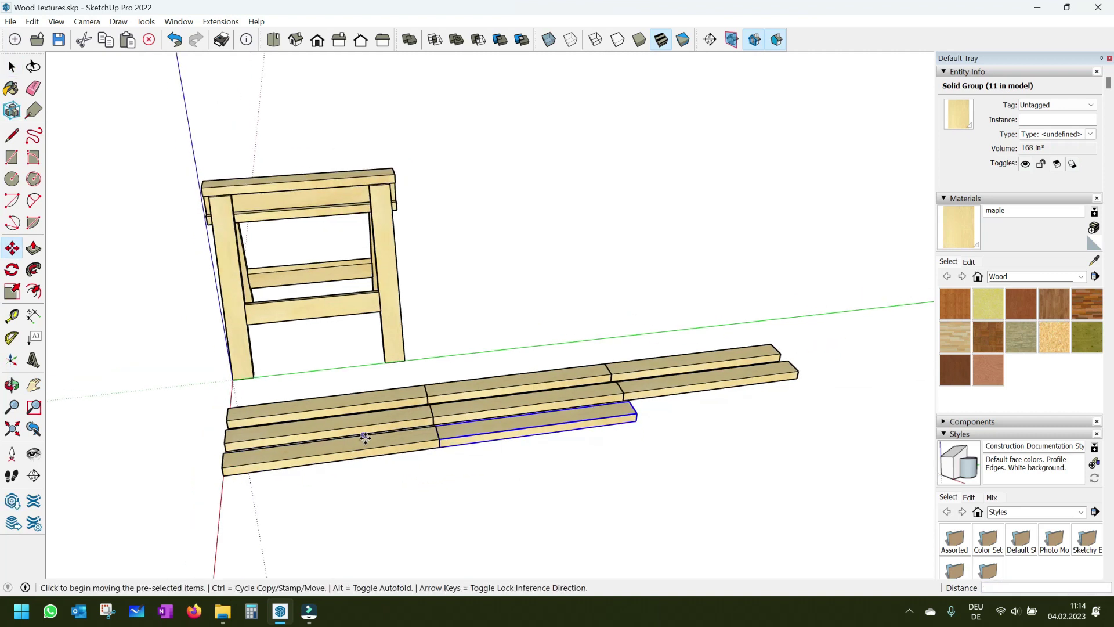
Step: Place a dashed Tape Measure guide from the joint between the two boards
{"action": "left_click", "coordinate": [13, 315]}
{"action": "scroll", "coordinate": [409, 389], "scroll_direction": "up", "scroll_amount": 3}
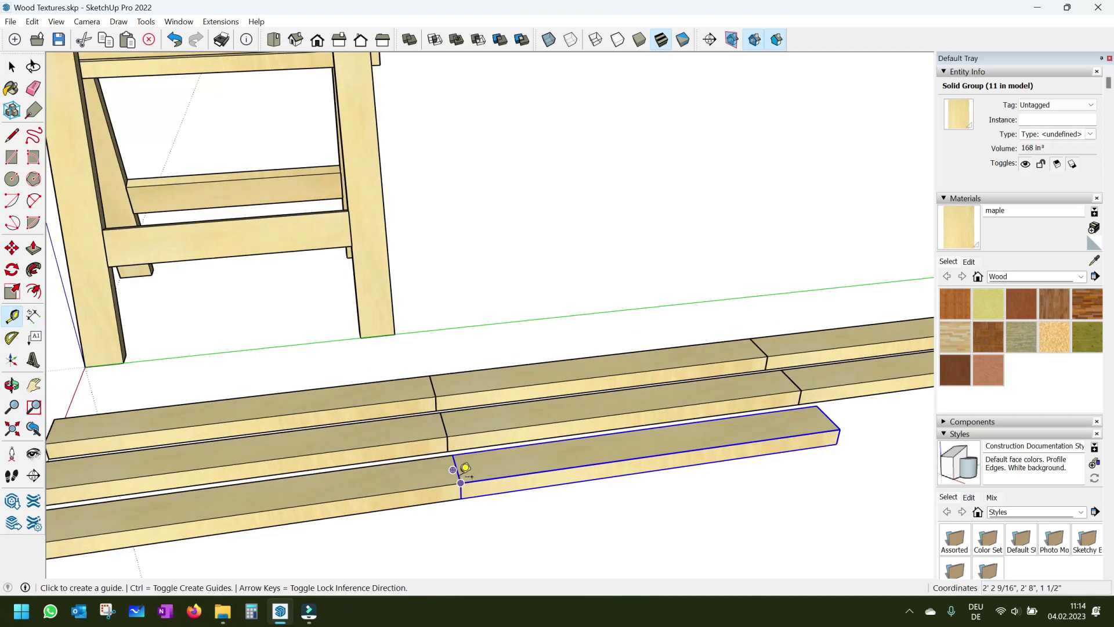
{"action": "scroll", "coordinate": [465, 467], "scroll_direction": "up", "scroll_amount": 2}
{"action": "scroll", "coordinate": [465, 465], "scroll_direction": "up", "scroll_amount": 2}
{"action": "left_click", "coordinate": [465, 466]}
{"action": "scroll", "coordinate": [465, 465], "scroll_direction": "up", "scroll_amount": 1}
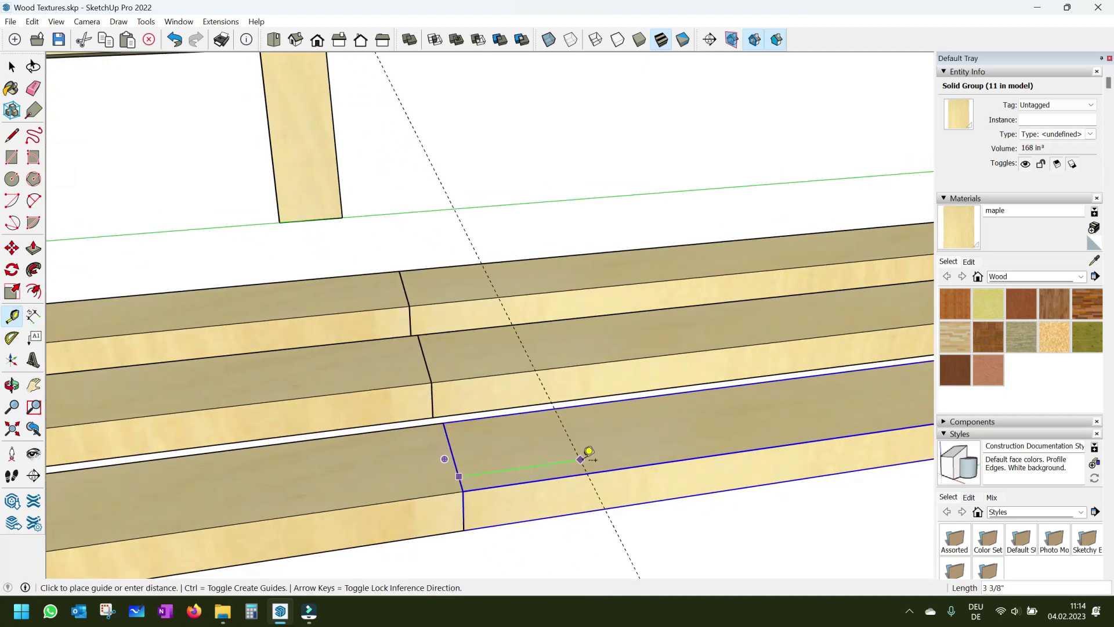
{"action": "scroll", "coordinate": [588, 455], "scroll_direction": "down", "scroll_amount": 3}
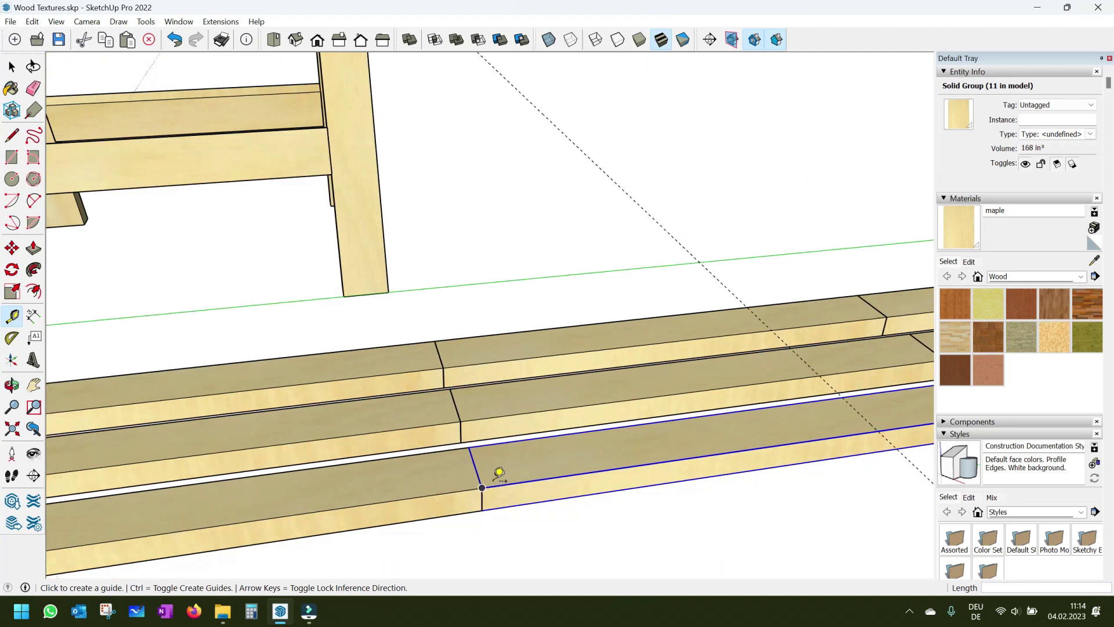
{"action": "scroll", "coordinate": [498, 473], "scroll_direction": "down", "scroll_amount": 3}
{"action": "key", "text": "space"}
{"action": "mouse_move", "coordinate": [771, 458]}
{"action": "middle_mouse_down"}
{"action": "mouse_move", "coordinate": [790, 453]}
{"action": "mouse_move", "coordinate": [497, 391]}
{"action": "middle_mouse_up"}
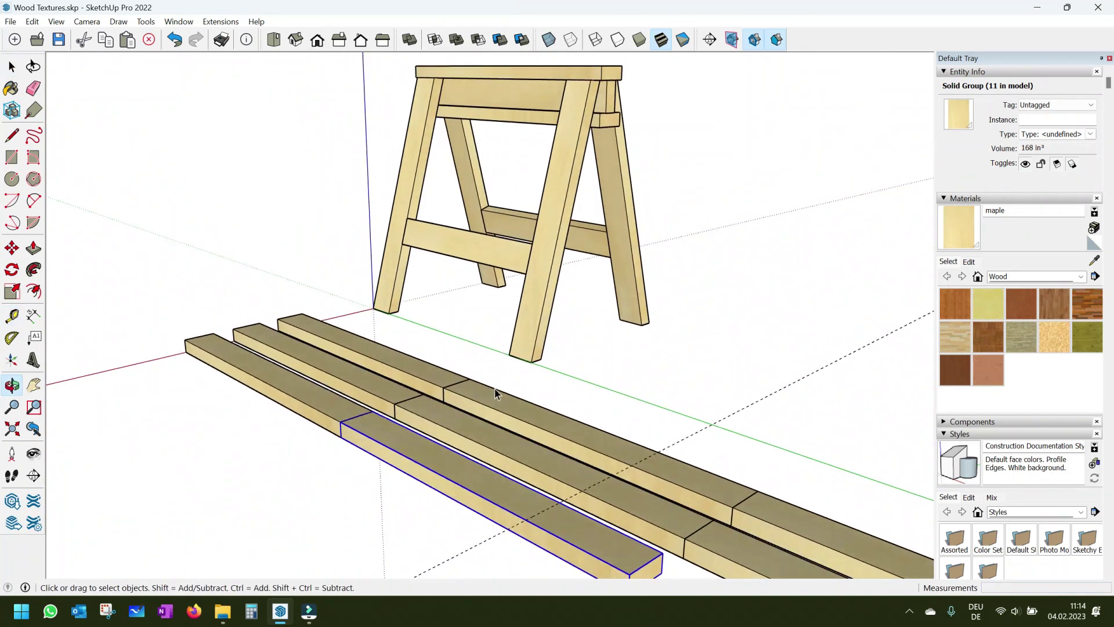
{"action": "scroll", "coordinate": [663, 500], "scroll_direction": "up", "scroll_amount": 2}
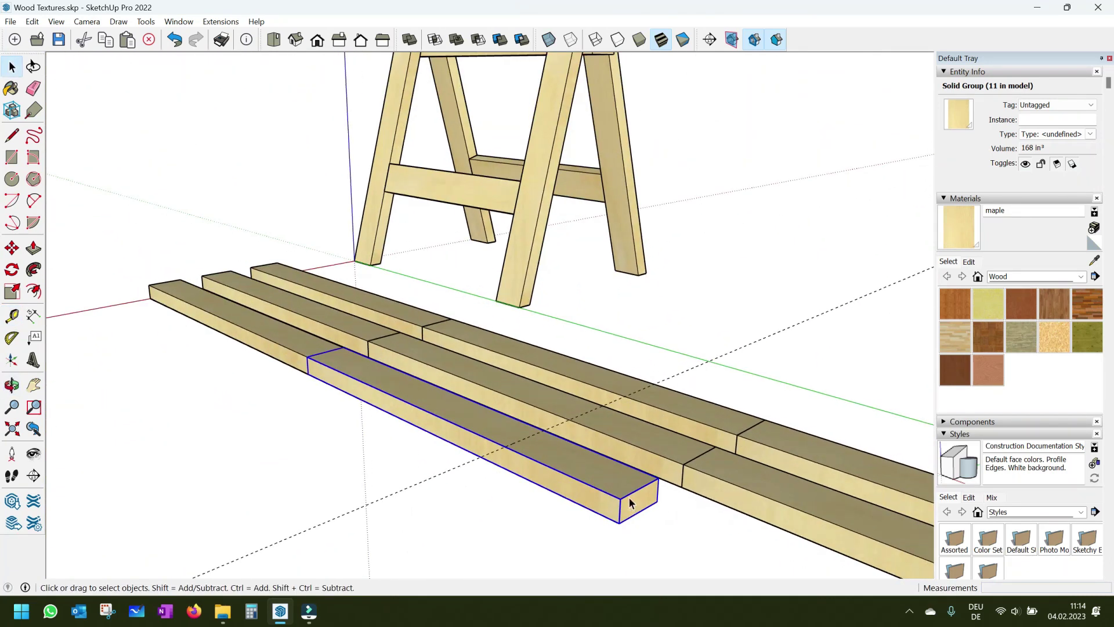
Step: Shorten the board by Push/Pulling its end face inside the board group
{"action": "double_click", "coordinate": [632, 501]}
{"action": "left_click", "coordinate": [639, 506]}
{"action": "key", "text": "p"}
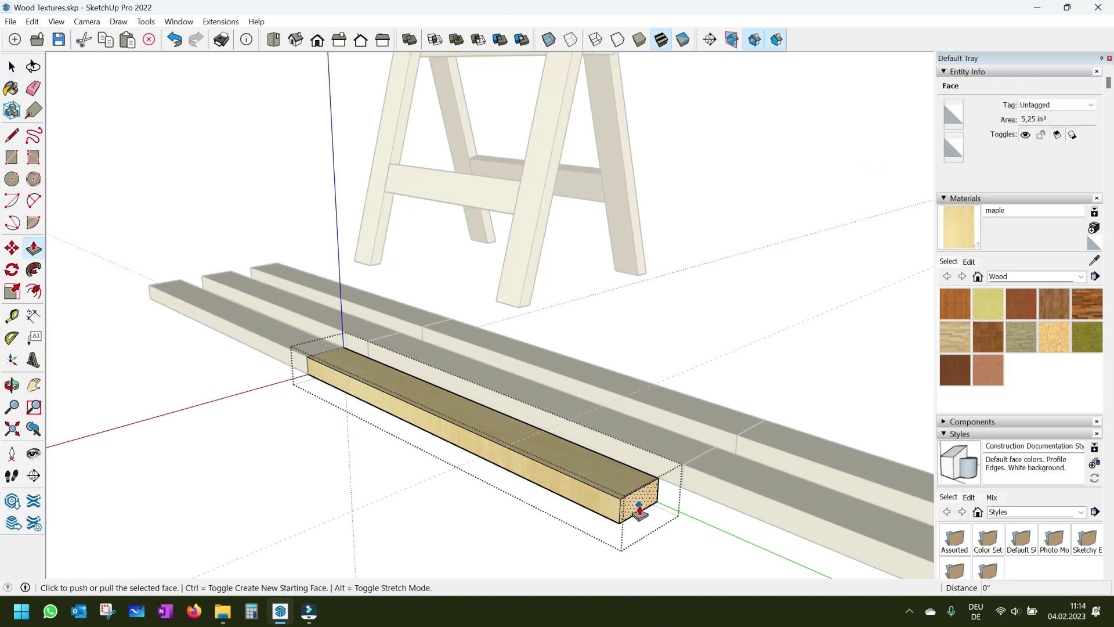
{"action": "left_click", "coordinate": [639, 510]}
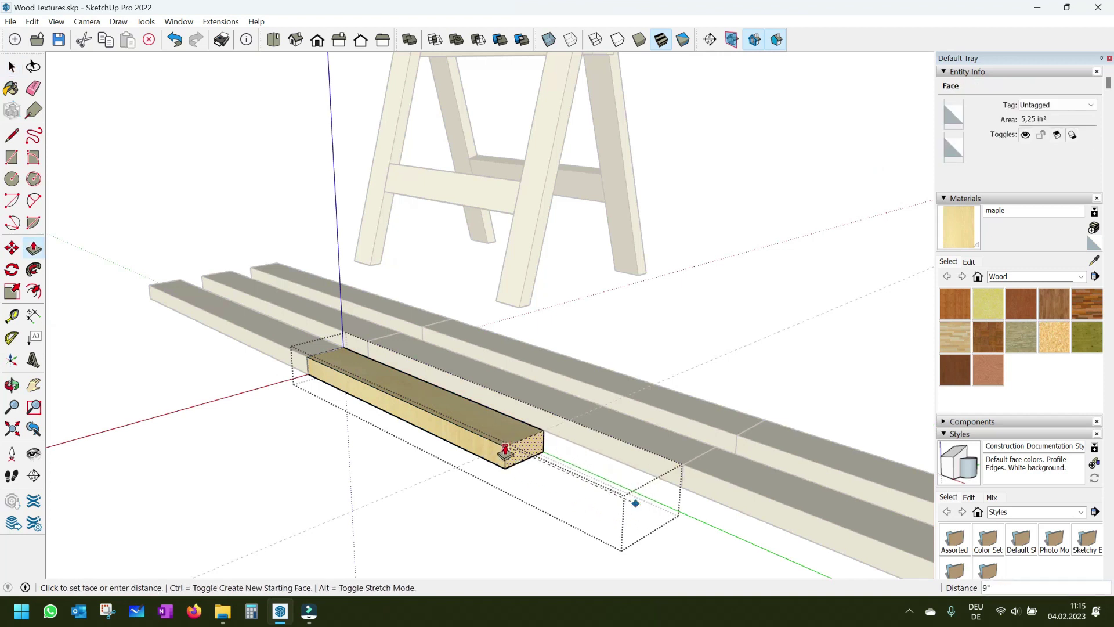
{"action": "left_click", "coordinate": [511, 452]}
{"action": "key", "text": "space"}
{"action": "left_click", "coordinate": [438, 502]}
{"action": "middle_click_drag", "start_coordinate": [437, 502], "coordinate": [747, 548]}
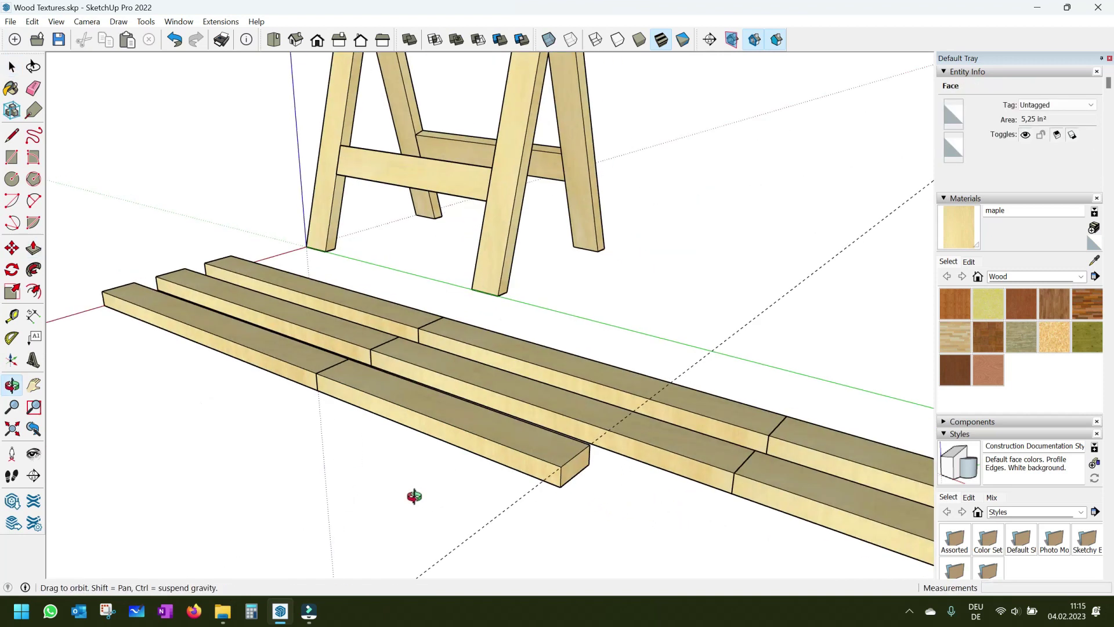
{"action": "scroll", "coordinate": [737, 534], "scroll_direction": "down", "scroll_amount": 4}
Step: Delete the dashed guide line
{"action": "left_click", "coordinate": [789, 490]}
{"action": "key", "text": "Delete"}
{"action": "scroll", "coordinate": [470, 454], "scroll_direction": "down", "scroll_amount": 3}
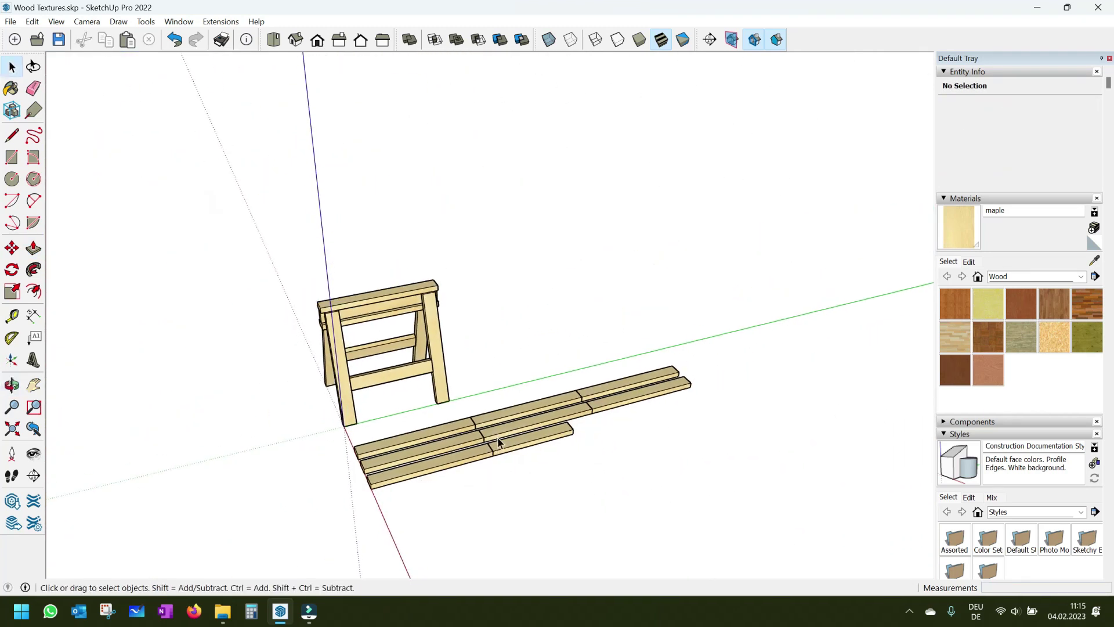
{"action": "middle_click_drag", "start_coordinate": [499, 442], "coordinate": [692, 496]}
{"action": "scroll", "coordinate": [558, 474], "scroll_direction": "up", "scroll_amount": 2}
{"action": "scroll", "coordinate": [539, 419], "scroll_direction": "up", "scroll_amount": 3}
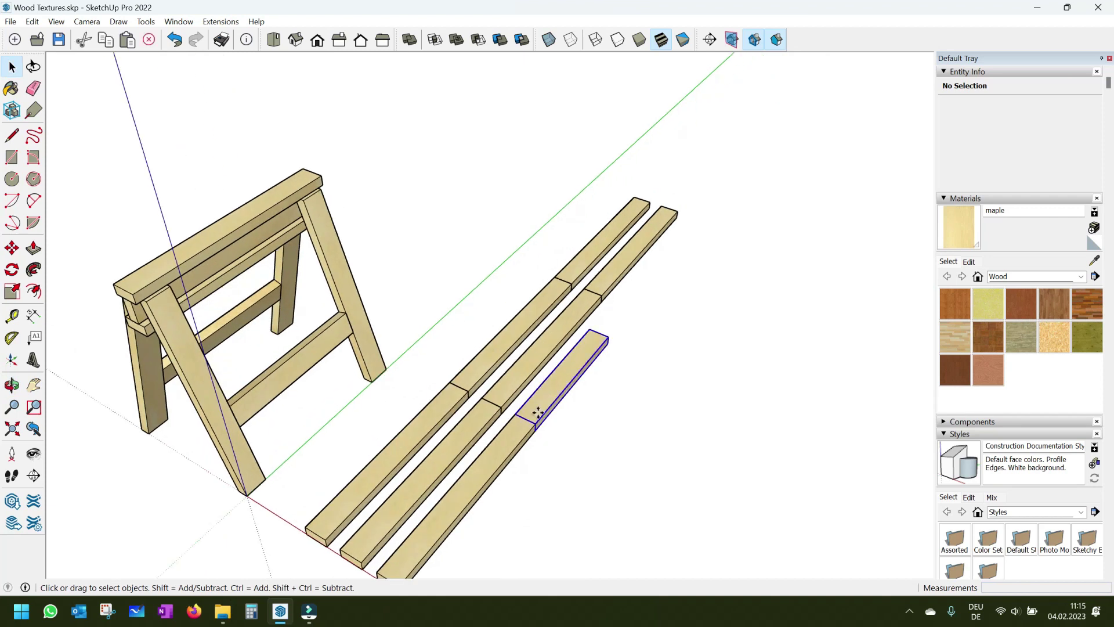
Step: Copy the short board with Move+Ctrl to the end of the third row
{"action": "key", "text": "m"}
{"action": "key", "text": "ctrl"}
{"action": "left_click", "coordinate": [538, 412]}
{"action": "left_click", "coordinate": [608, 339]}
{"action": "key", "text": "space"}
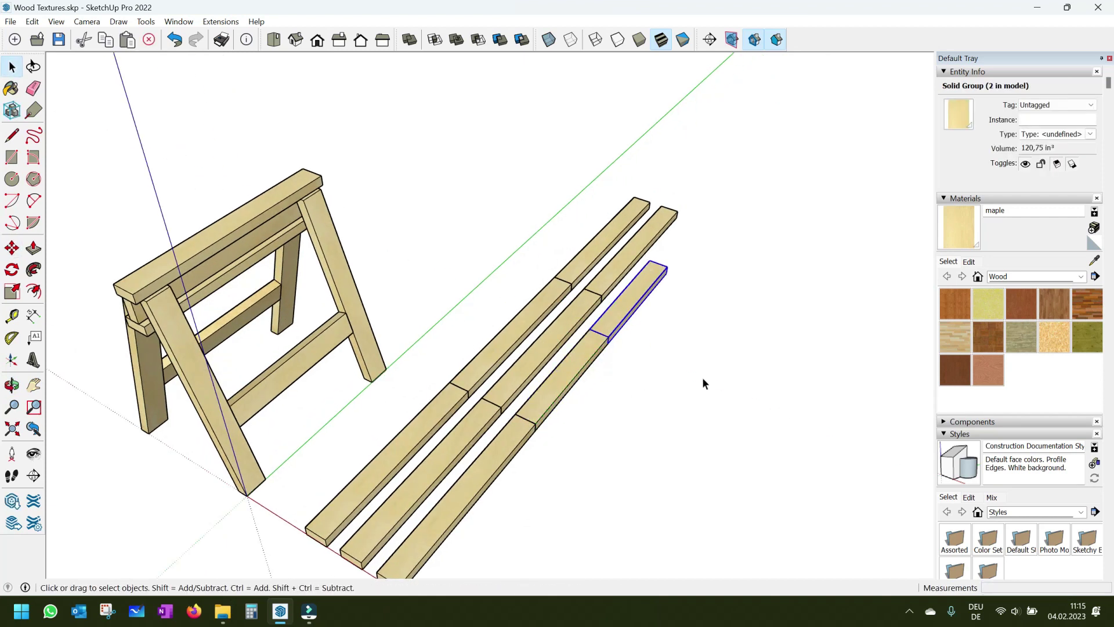
{"action": "left_click", "coordinate": [702, 377]}
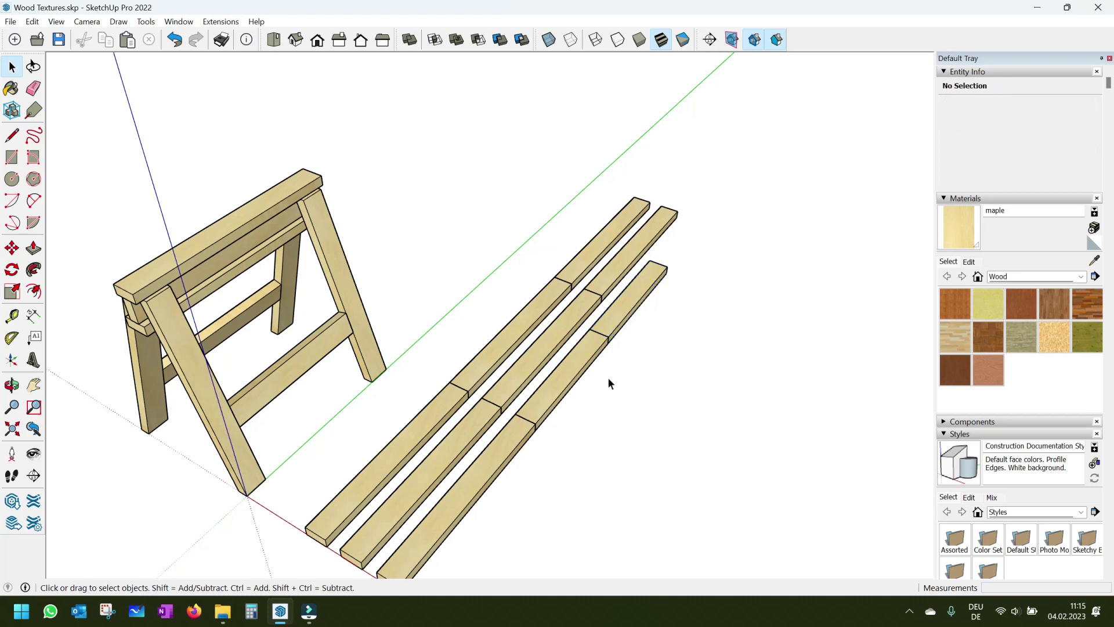
{"action": "scroll", "coordinate": [608, 383], "scroll_direction": "down", "scroll_amount": 1}
{"action": "middle_click_drag", "start_coordinate": [289, 461], "coordinate": [287, 430]}
{"action": "left_click", "coordinate": [33, 315]}
{"action": "scroll", "coordinate": [324, 498], "scroll_direction": "up", "scroll_amount": 2}
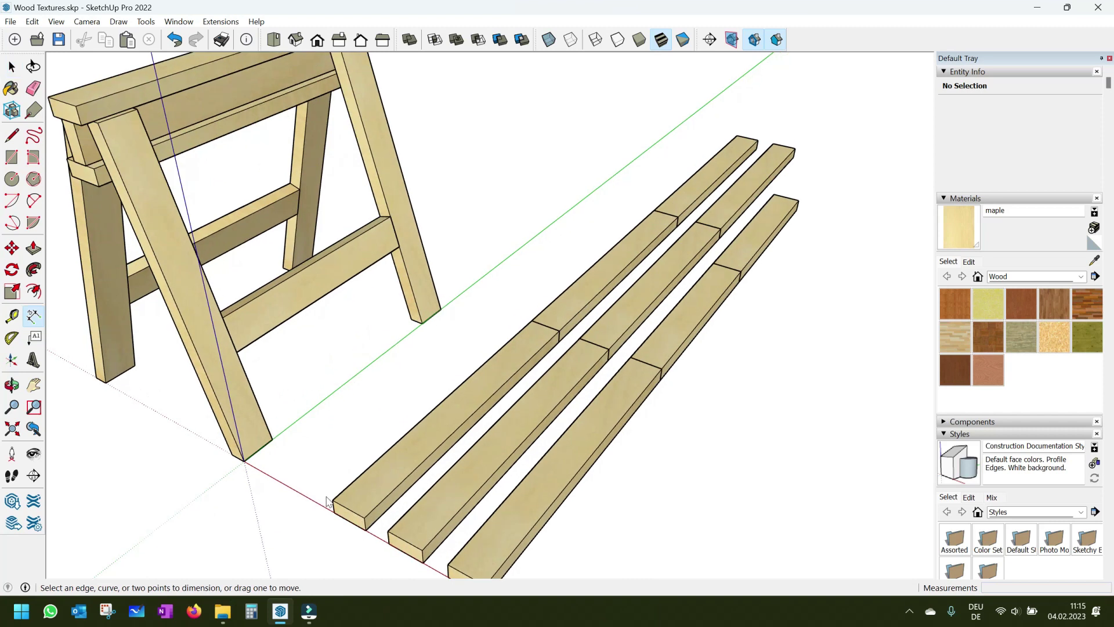
Step: Dimension the first board's length from its near corner to the board joint
{"action": "key", "text": "space"}
{"action": "scroll", "coordinate": [328, 501], "scroll_direction": "down", "scroll_amount": 3}
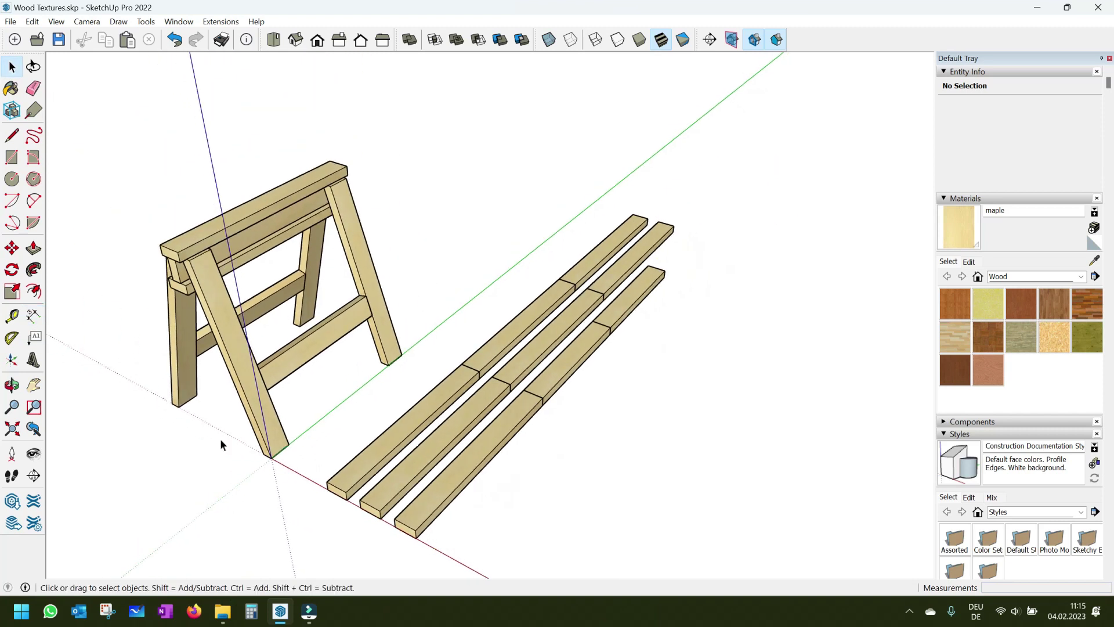
{"action": "left_click", "coordinate": [33, 315]}
{"action": "scroll", "coordinate": [334, 476], "scroll_direction": "up", "scroll_amount": 2}
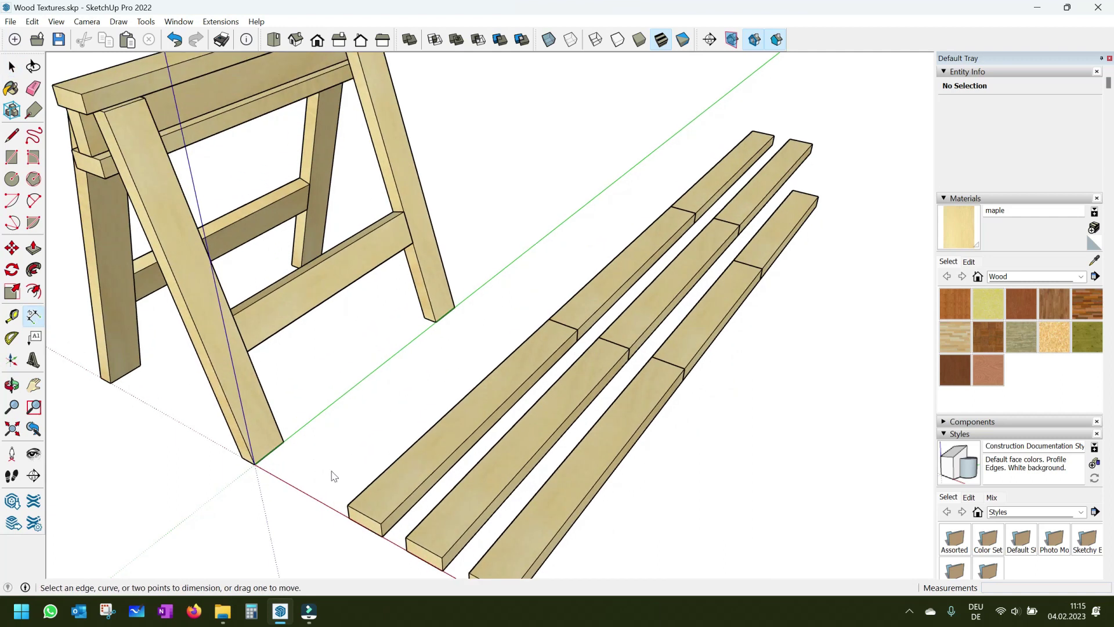
{"action": "left_click", "coordinate": [348, 504]}
{"action": "left_click", "coordinate": [549, 318]}
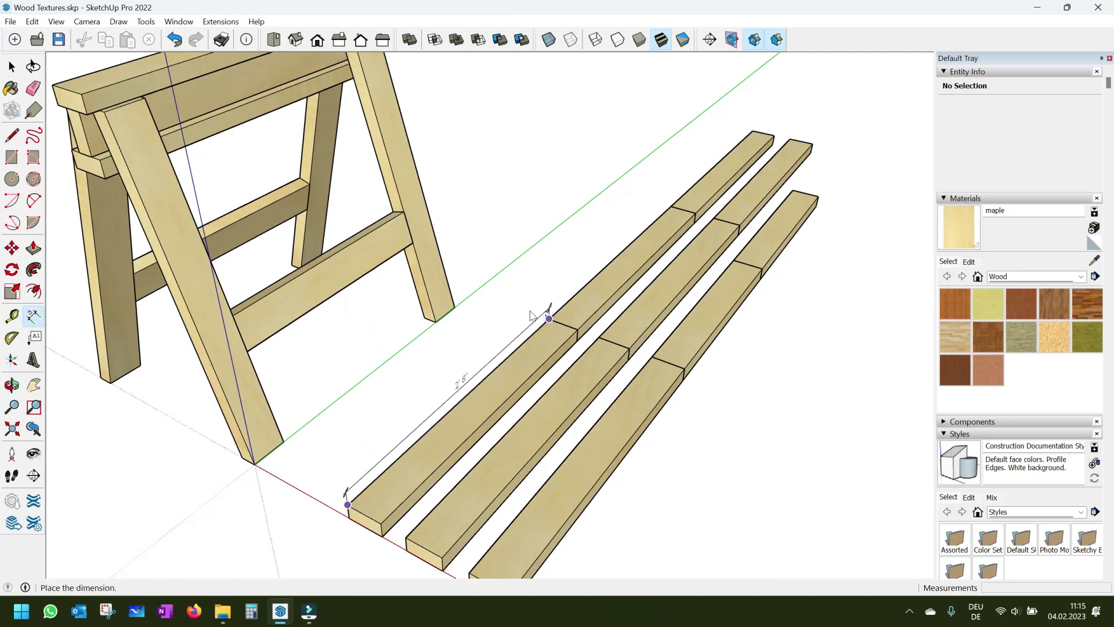
{"action": "left_click", "coordinate": [522, 311]}
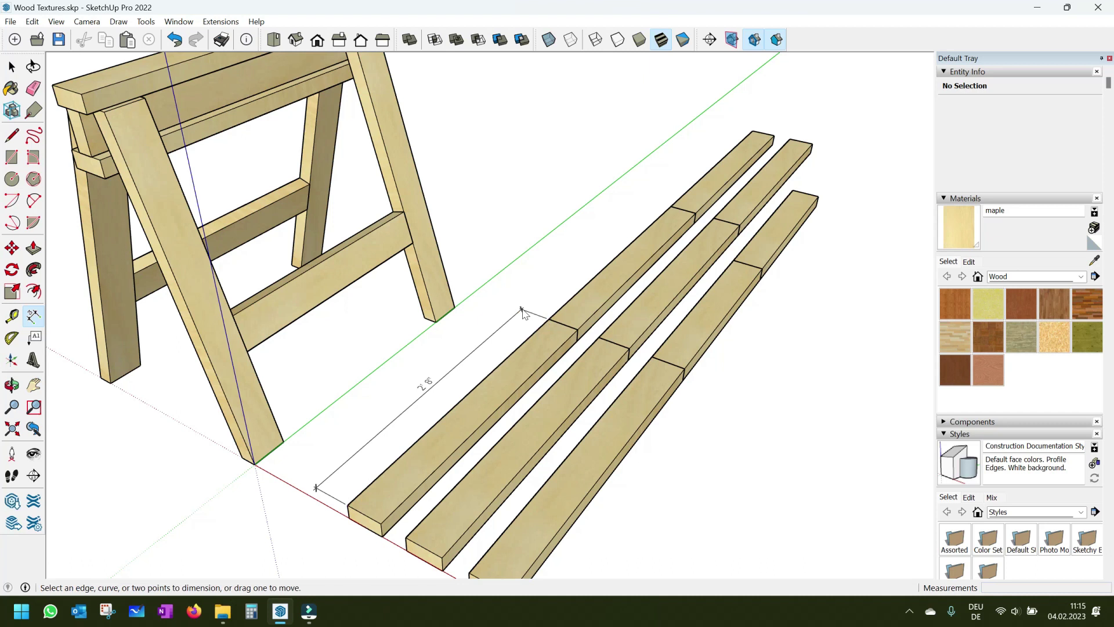
Step: Set the Model Info length unit format to Fractional
{"action": "left_click", "coordinate": [186, 21]}
{"action": "left_click", "coordinate": [204, 92]}
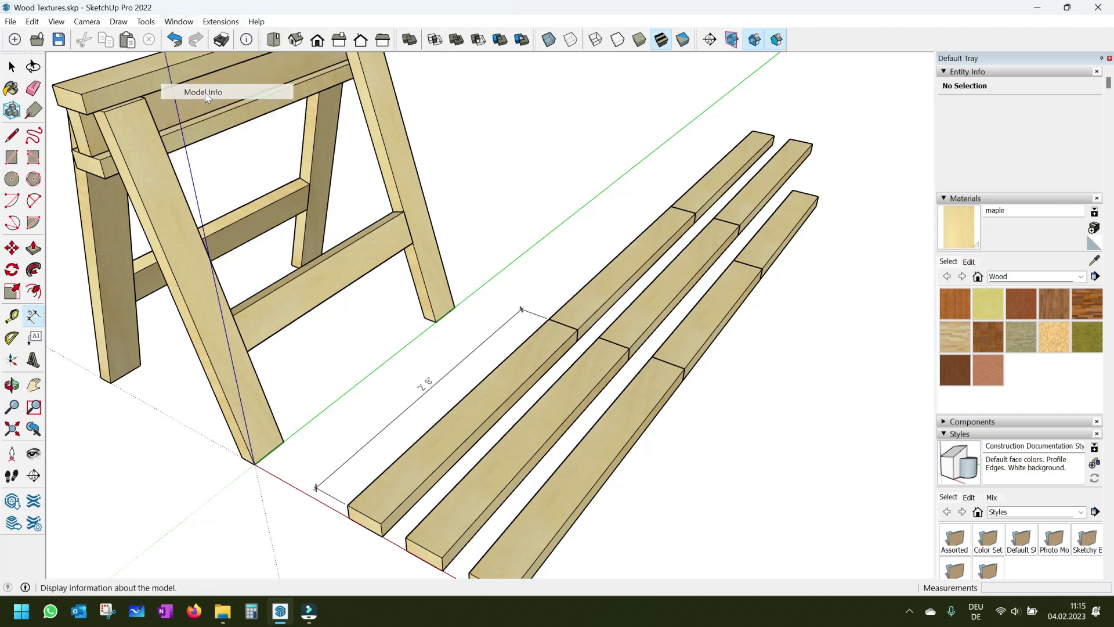
{"action": "left_click", "coordinate": [200, 286]}
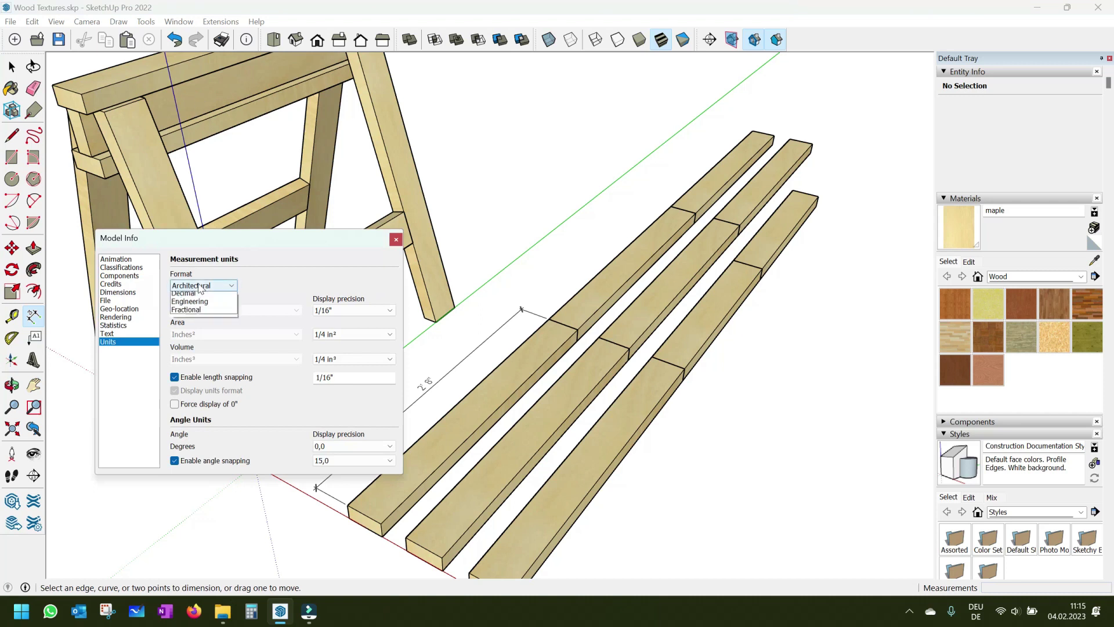
{"action": "left_click", "coordinate": [194, 321]}
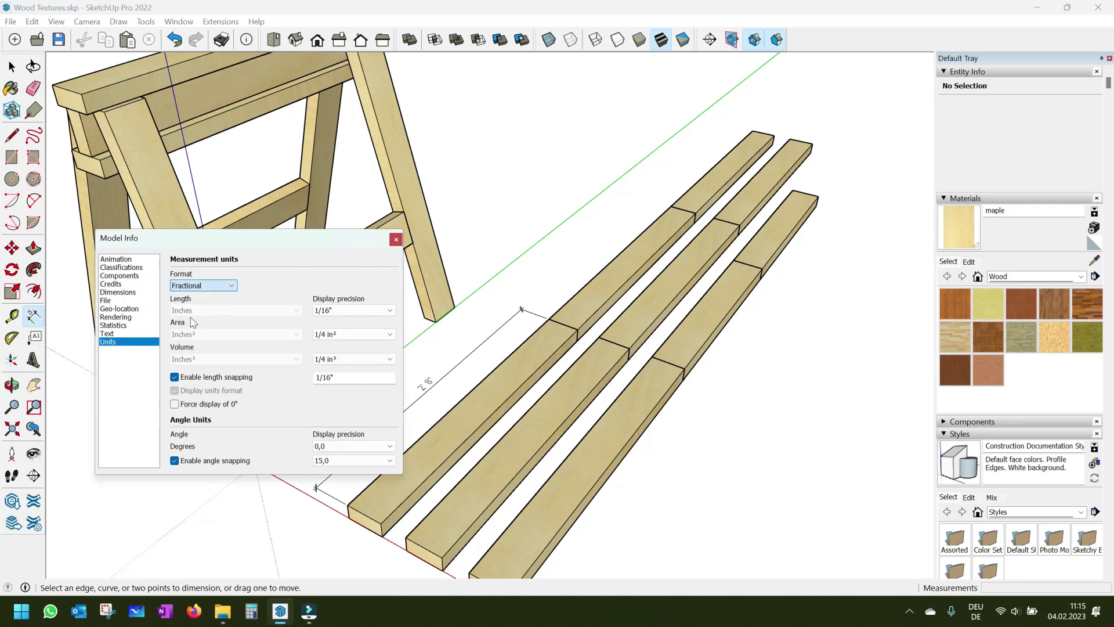
{"action": "left_click", "coordinate": [395, 239]}
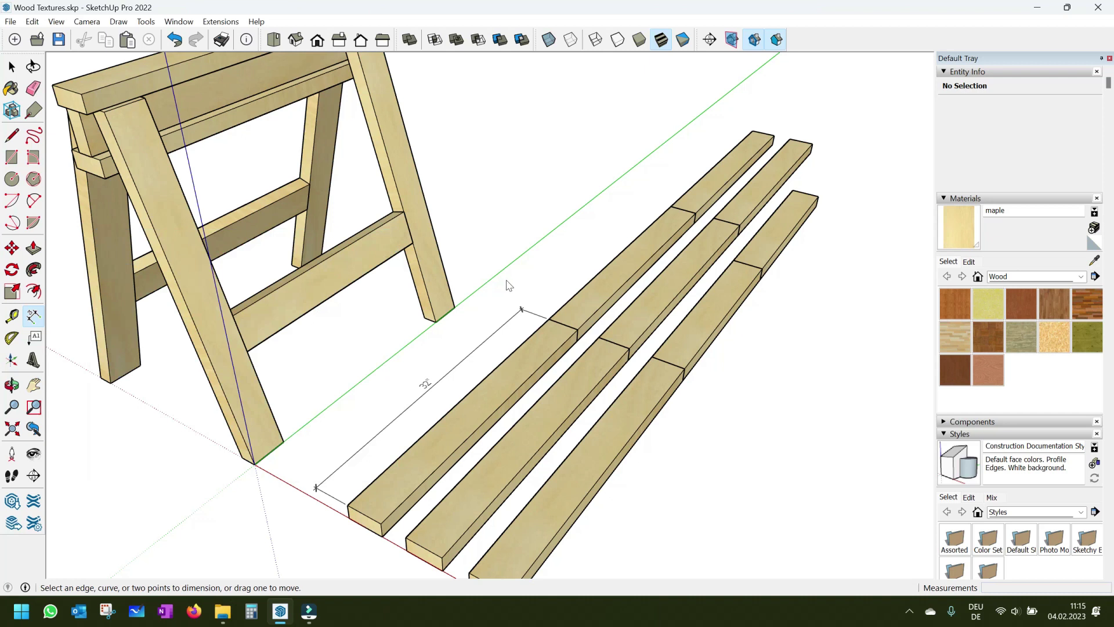
Step: Add two more 32" length dimensions along the first row of boards
{"action": "left_click", "coordinate": [549, 318]}
{"action": "left_click", "coordinate": [670, 205]}
{"action": "left_click", "coordinate": [545, 289]}
{"action": "left_click", "coordinate": [752, 132]}
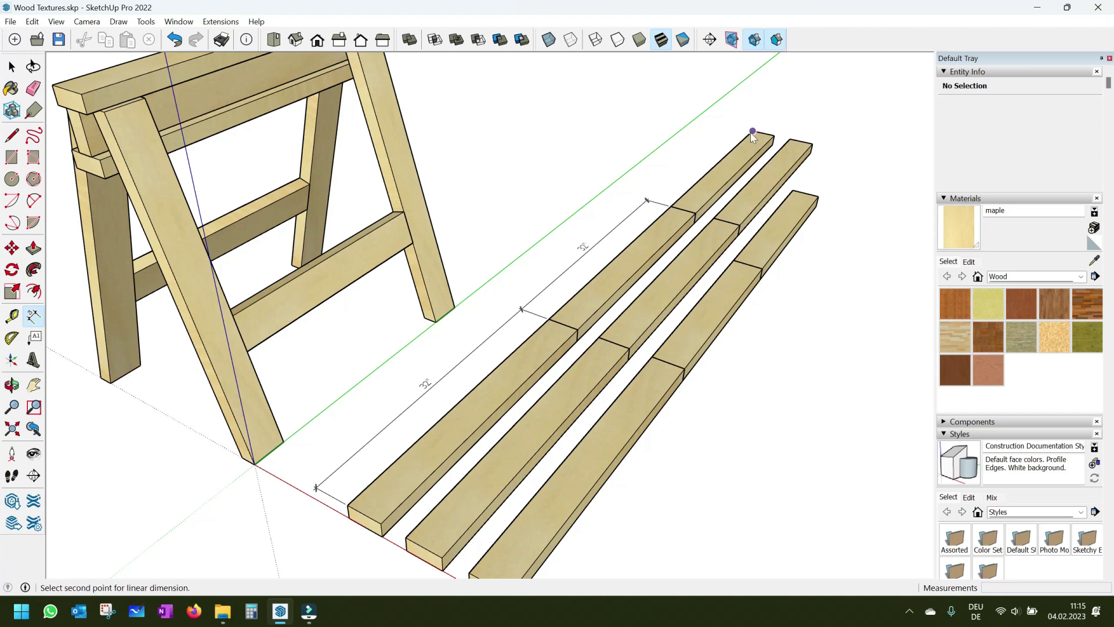
{"action": "left_click", "coordinate": [670, 206]}
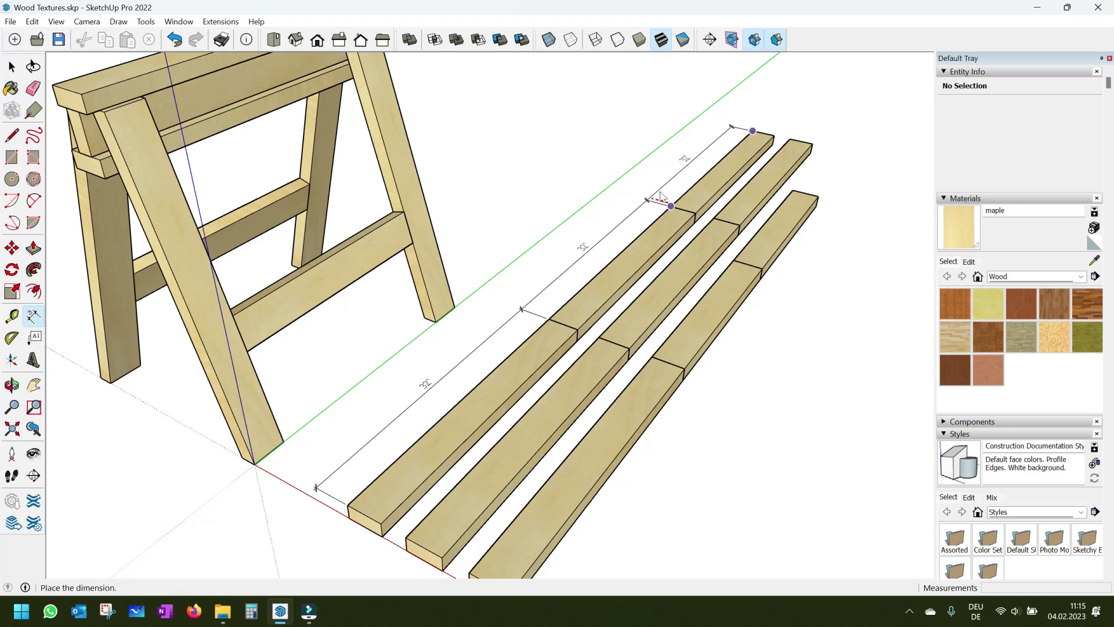
{"action": "left_click", "coordinate": [687, 166]}
{"action": "scroll", "coordinate": [708, 411], "scroll_direction": "down", "scroll_amount": 3}
{"action": "scroll", "coordinate": [611, 392], "scroll_direction": "down", "scroll_amount": 2}
{"action": "scroll", "coordinate": [660, 369], "scroll_direction": "up", "scroll_amount": 5}
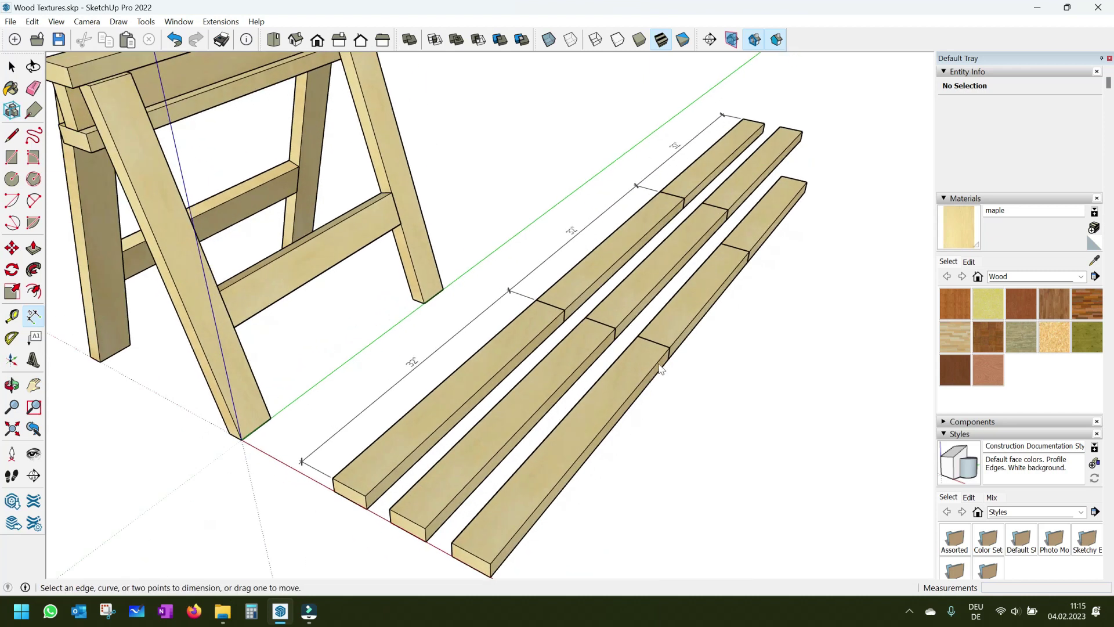
Step: Dimension the third row's boards, including a 32" piece, cancelling an unfinished dimension
{"action": "left_click", "coordinate": [670, 348]}
{"action": "left_click", "coordinate": [492, 564]}
{"action": "left_click", "coordinate": [584, 574]}
{"action": "left_click", "coordinate": [748, 252]}
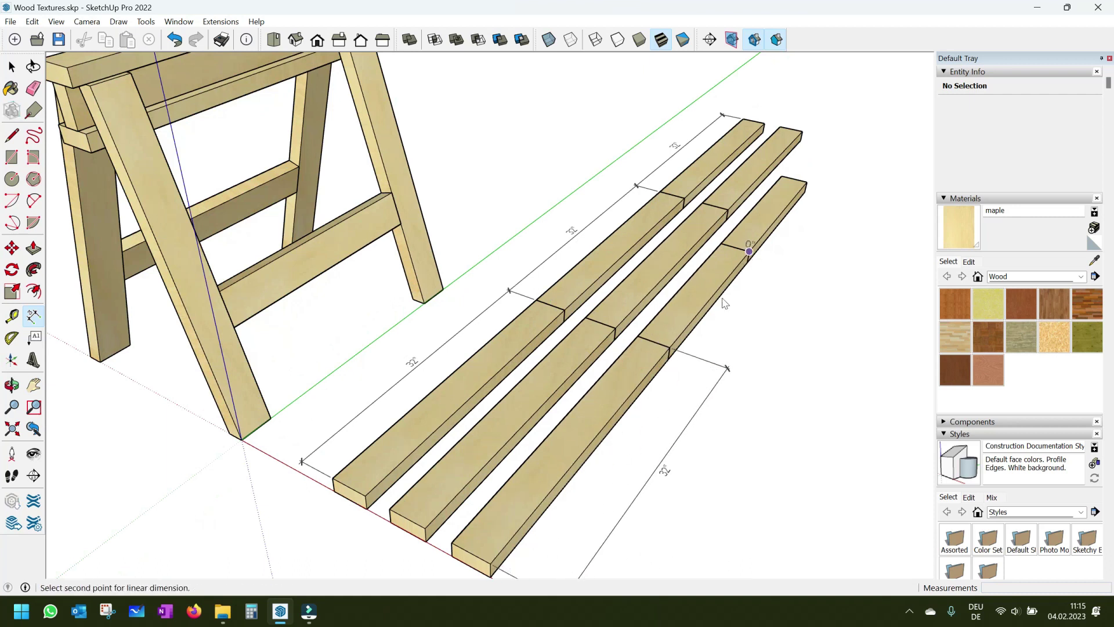
{"action": "left_click", "coordinate": [670, 347]}
{"action": "left_click", "coordinate": [729, 367]}
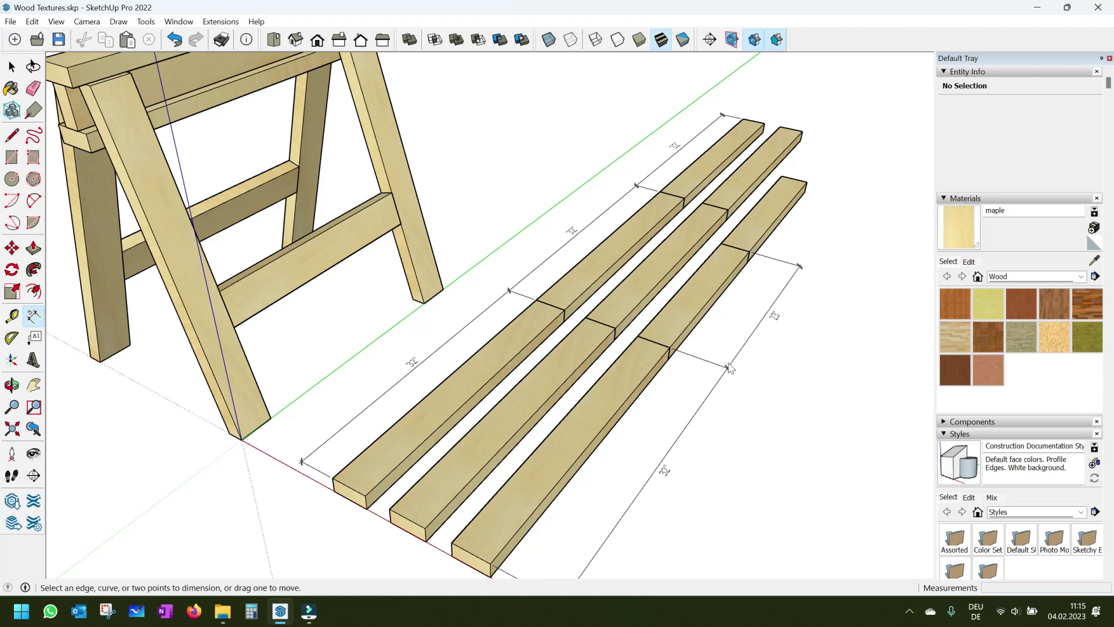
{"action": "left_click", "coordinate": [806, 182]}
{"action": "left_click", "coordinate": [749, 252]}
{"action": "key", "text": "space"}
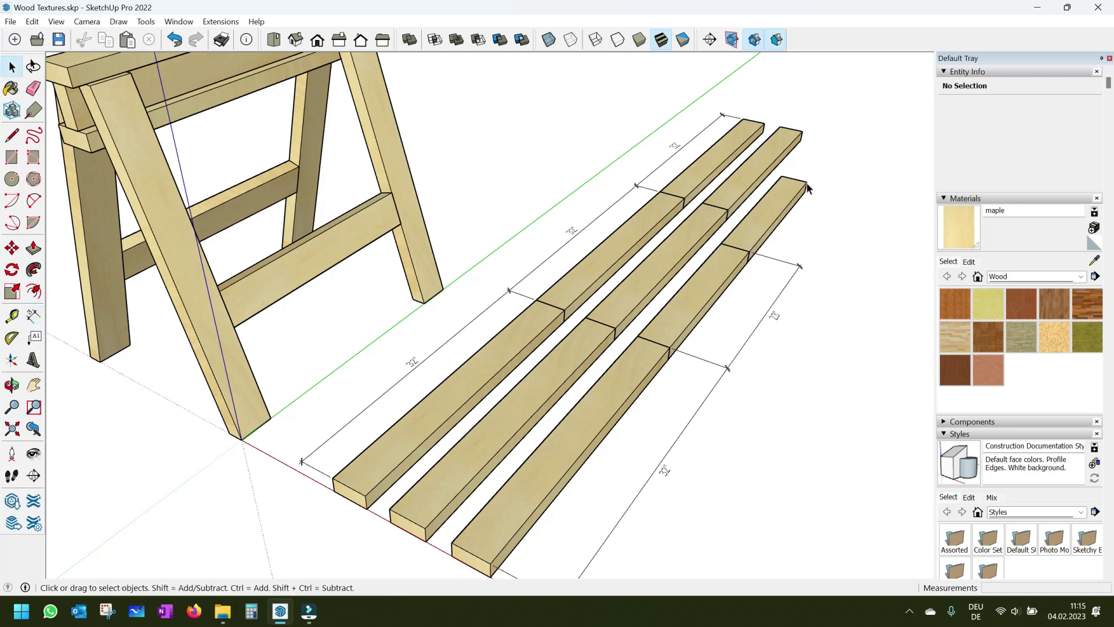
Step: Add the 23" dimension at the third row's far board
{"action": "left_click", "coordinate": [33, 315]}
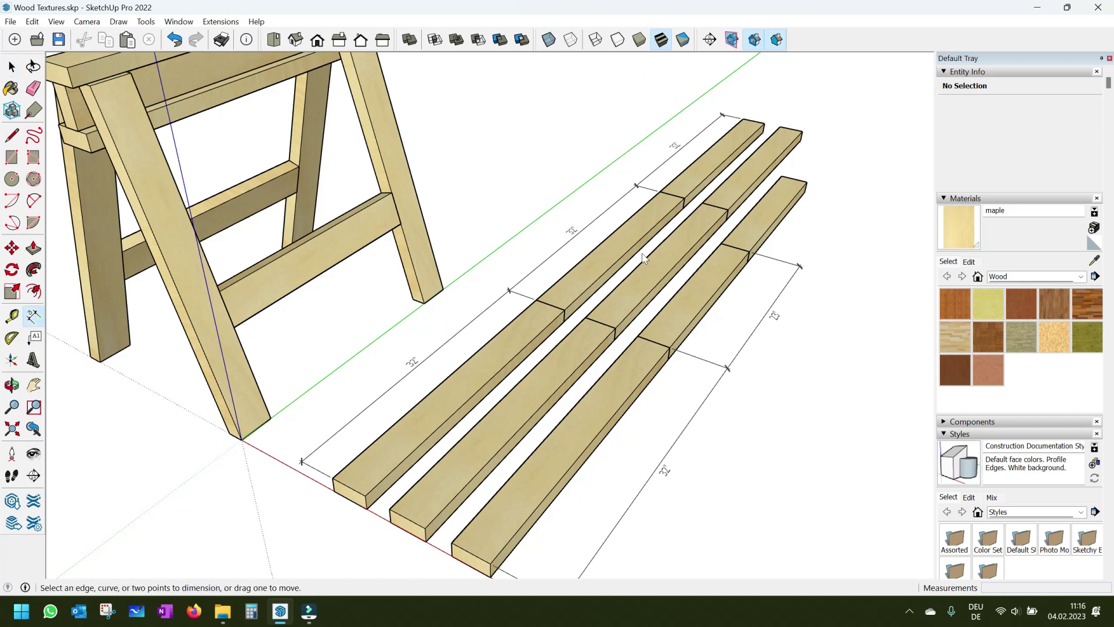
{"action": "scroll", "coordinate": [840, 239], "scroll_direction": "up", "scroll_amount": 2}
{"action": "left_click", "coordinate": [784, 159]}
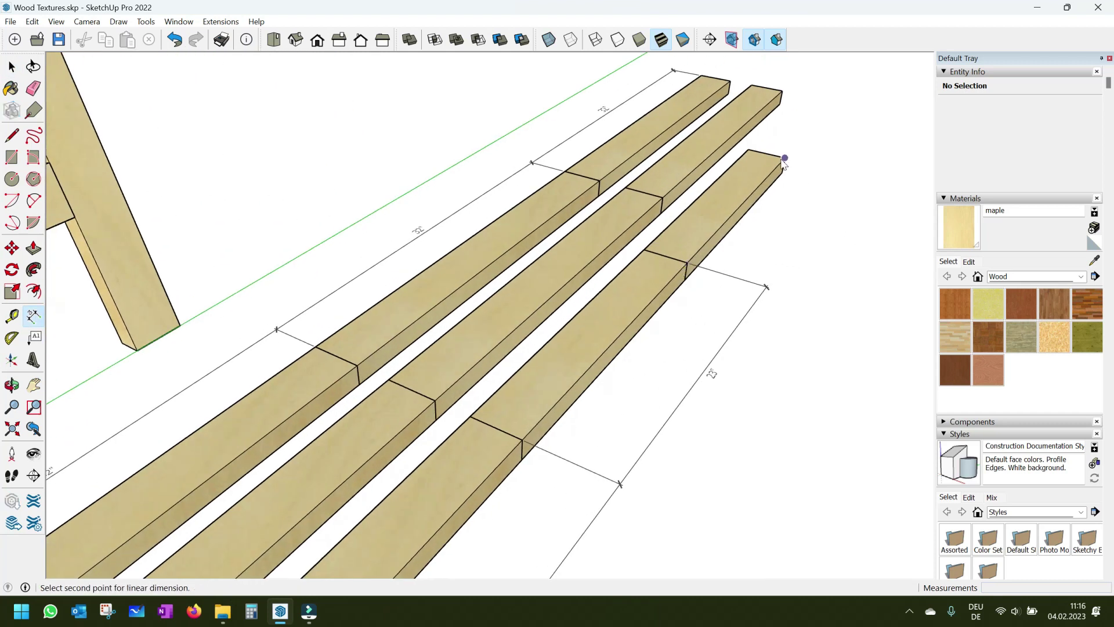
{"action": "left_click", "coordinate": [690, 266]}
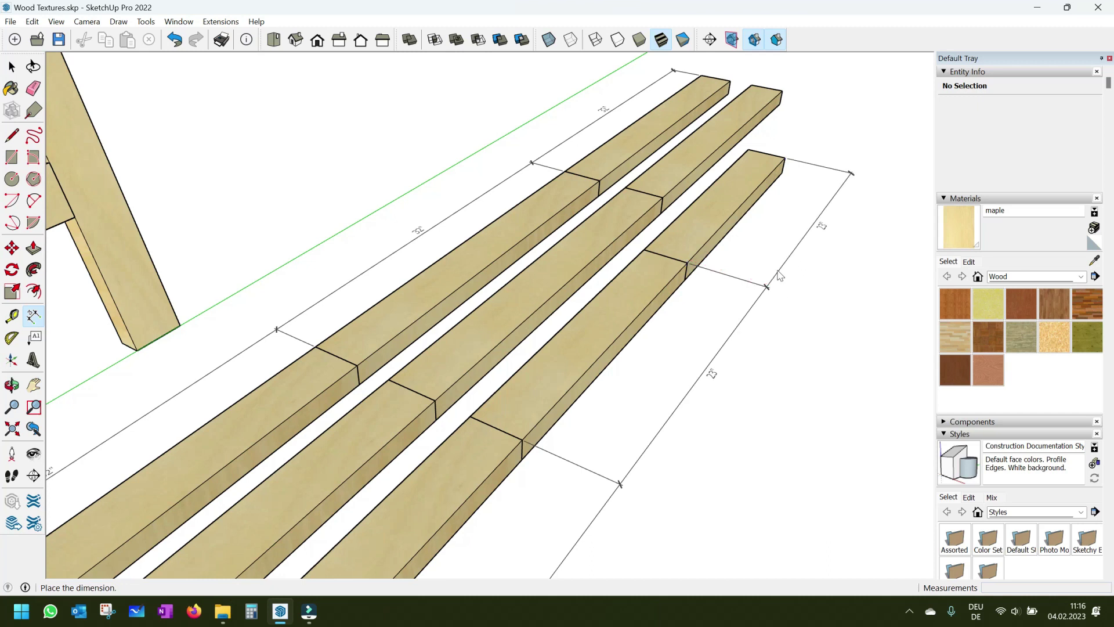
{"action": "left_click", "coordinate": [779, 274]}
{"action": "key", "text": "space"}
{"action": "scroll", "coordinate": [614, 281], "scroll_direction": "down", "scroll_amount": 3}
{"action": "middle_click_drag", "start_coordinate": [614, 281], "coordinate": [510, 326]}
{"action": "scroll", "coordinate": [616, 292], "scroll_direction": "down", "scroll_amount": 2}
Step: Dimension the sawhorse leg from its corner to its bottom corner, reading 9 1/2"
{"action": "scroll", "coordinate": [113, 346], "scroll_direction": "up", "scroll_amount": 1}
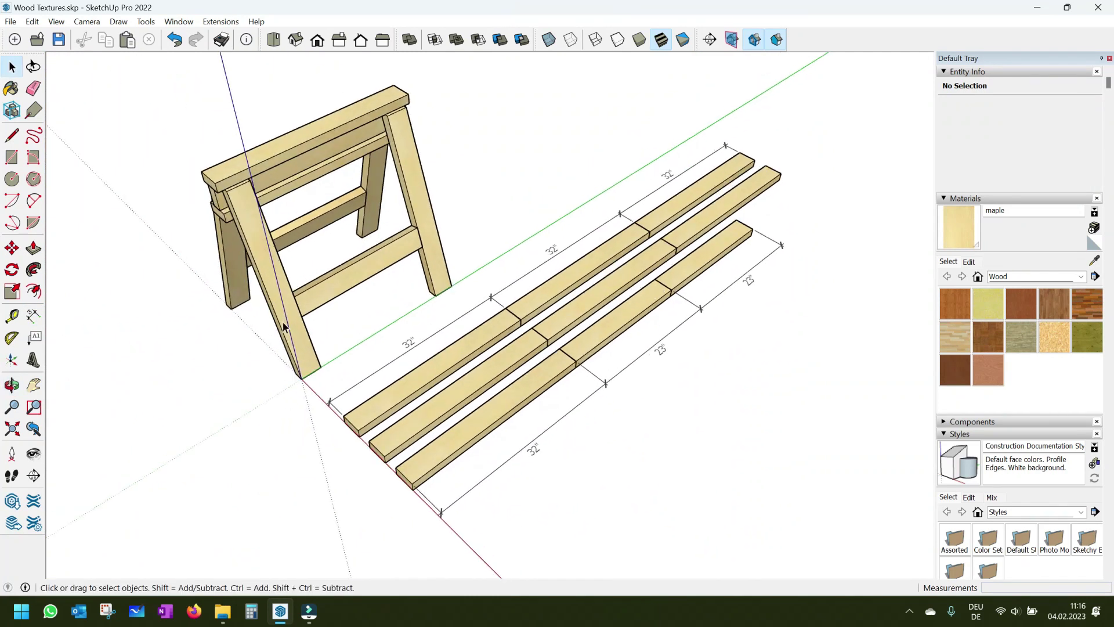
{"action": "scroll", "coordinate": [112, 346], "scroll_direction": "up", "scroll_amount": 2}
{"action": "left_click", "coordinate": [33, 315]}
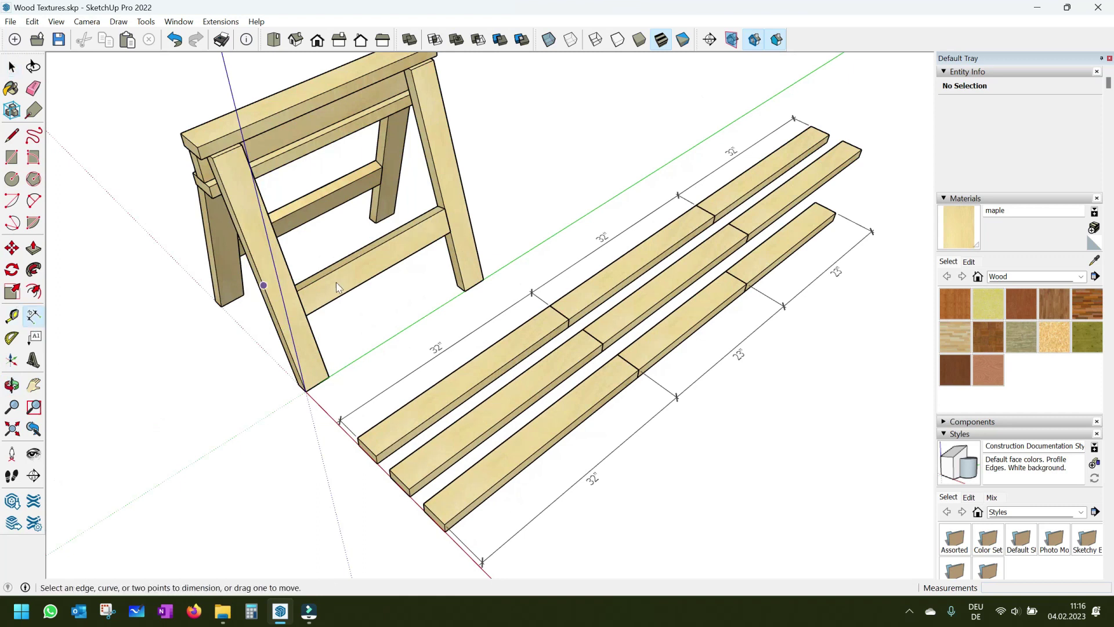
{"action": "left_click", "coordinate": [464, 290]}
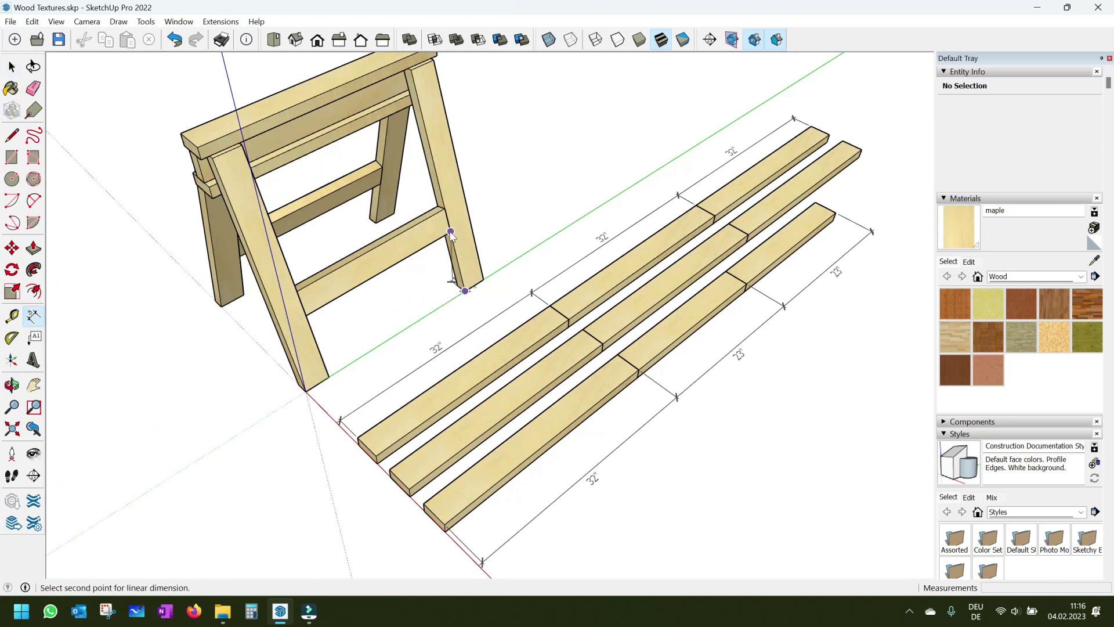
{"action": "scroll", "coordinate": [451, 232], "scroll_direction": "up", "scroll_amount": 1}
{"action": "scroll", "coordinate": [447, 226], "scroll_direction": "up", "scroll_amount": 3}
{"action": "scroll", "coordinate": [436, 197], "scroll_direction": "up", "scroll_amount": 2}
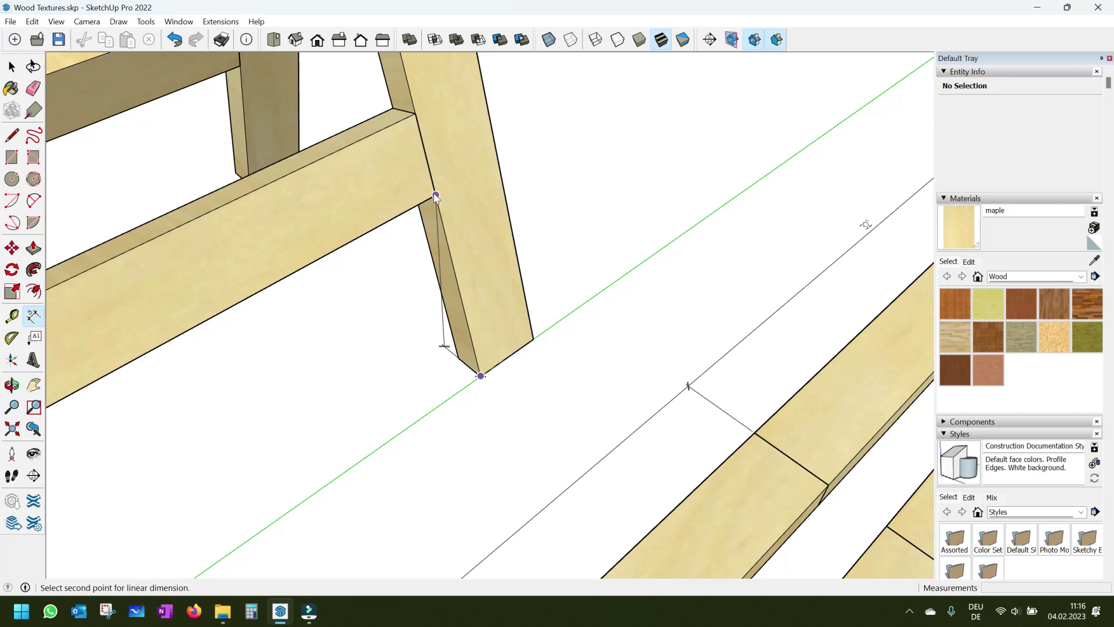
{"action": "middle_click_drag", "start_coordinate": [428, 304], "coordinate": [406, 202]}
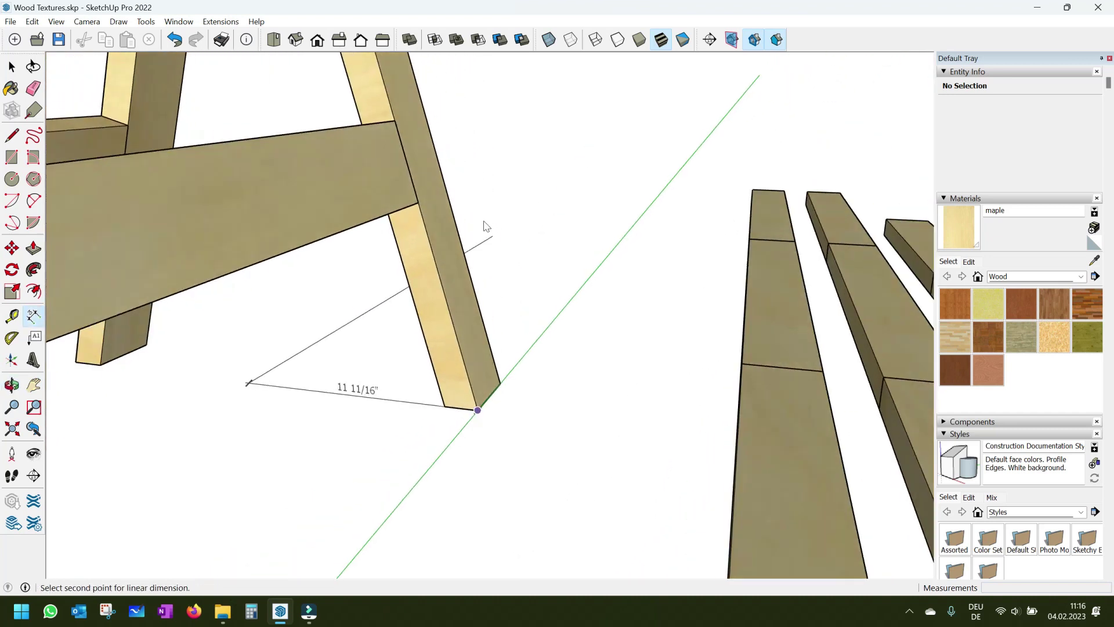
{"action": "left_click", "coordinate": [415, 203]}
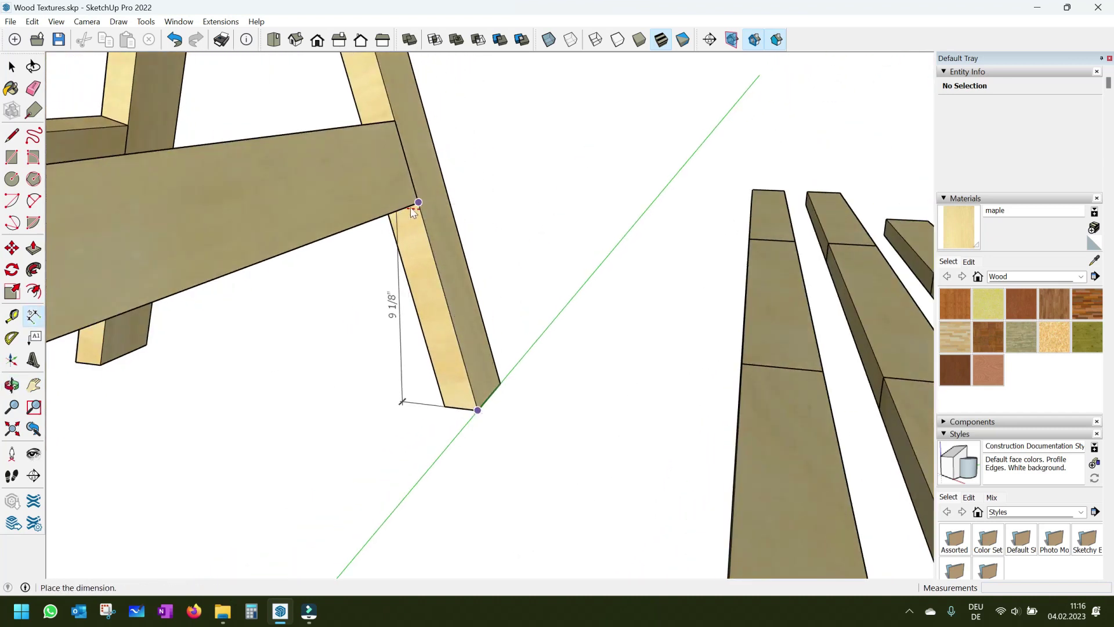
{"action": "left_click", "coordinate": [482, 173]}
Step: Orbit and zoom out to a lower side view of the sawhorse
{"action": "mouse_move", "coordinate": [499, 249]}
{"action": "middle_mouse_down"}
{"action": "mouse_move", "coordinate": [392, 273]}
{"action": "mouse_move", "coordinate": [351, 297]}
{"action": "middle_mouse_up"}
{"action": "scroll", "coordinate": [327, 331], "scroll_direction": "down", "scroll_amount": 1}
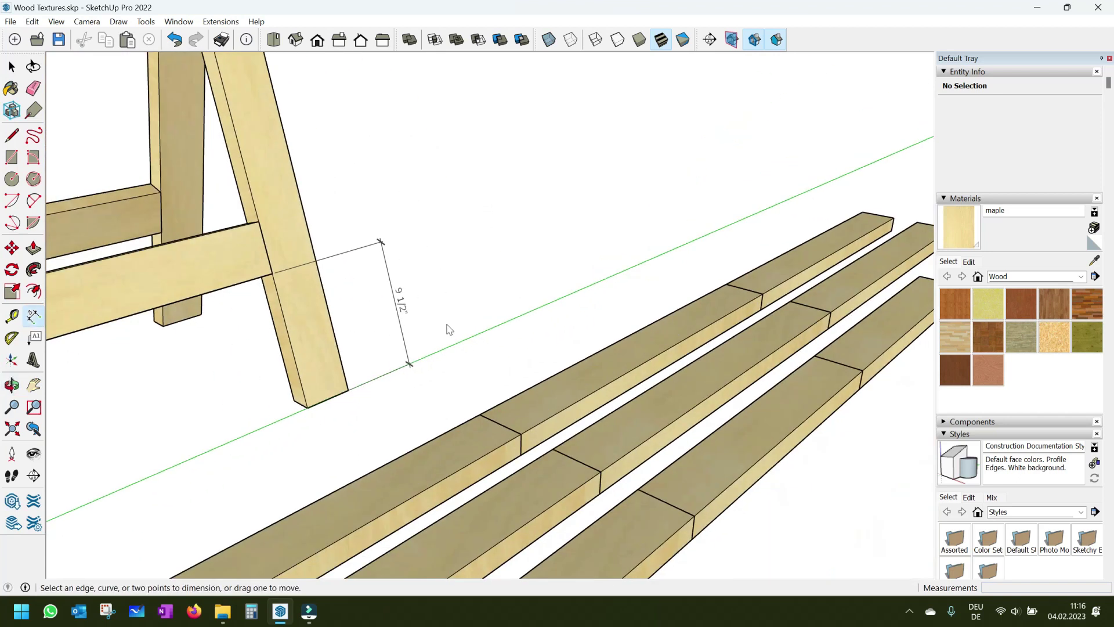
{"action": "scroll", "coordinate": [446, 329], "scroll_direction": "down", "scroll_amount": 1}
{"action": "scroll", "coordinate": [510, 307], "scroll_direction": "down", "scroll_amount": 1}
{"action": "scroll", "coordinate": [580, 293], "scroll_direction": "down", "scroll_amount": 1}
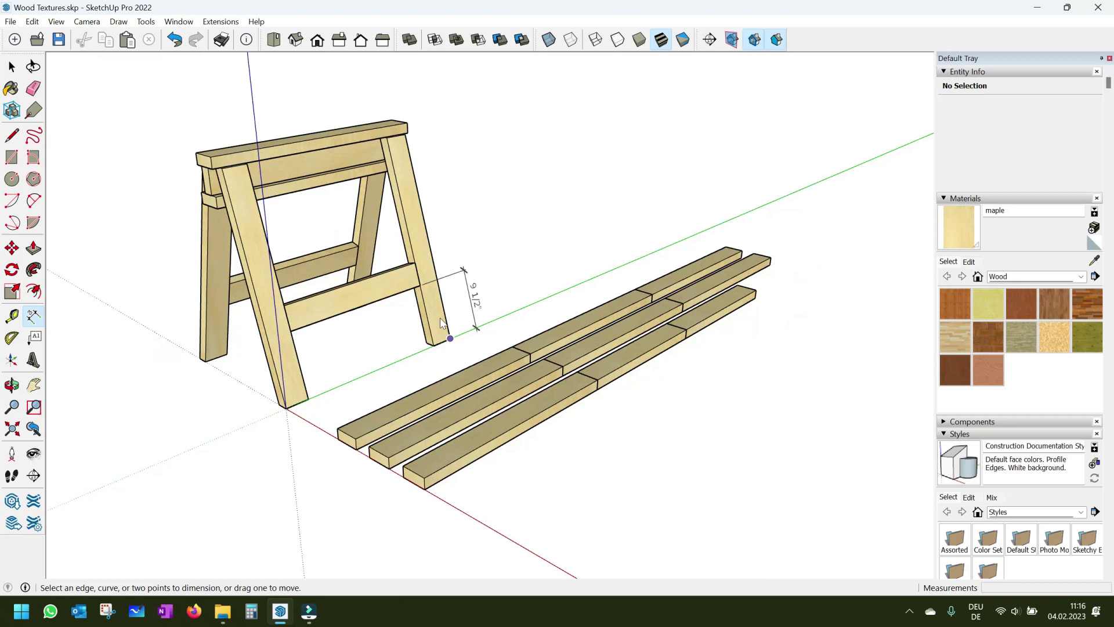
{"action": "mouse_move", "coordinate": [273, 383]}
{"action": "middle_mouse_down"}
{"action": "mouse_move", "coordinate": [394, 361]}
{"action": "mouse_move", "coordinate": [373, 477]}
{"action": "middle_mouse_up"}
Step: Enable the Angular Dimension toolbar and dock it at the top
{"action": "scroll", "coordinate": [376, 423], "scroll_direction": "up", "scroll_amount": 2}
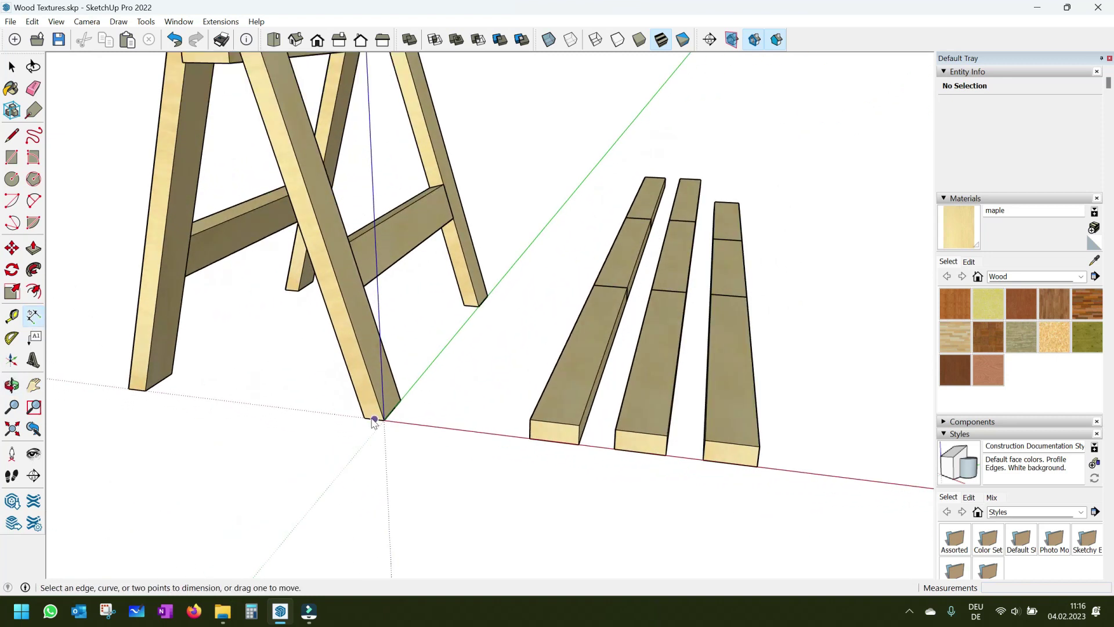
{"action": "scroll", "coordinate": [372, 410], "scroll_direction": "up", "scroll_amount": 2}
{"action": "middle_click_drag", "start_coordinate": [372, 411], "coordinate": [489, 361]}
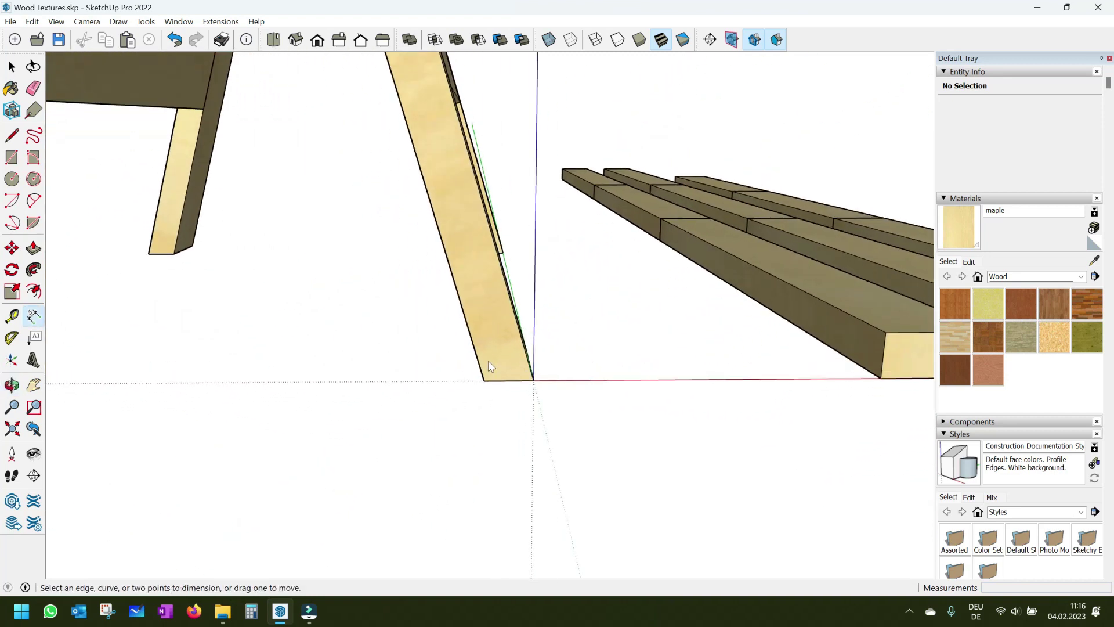
{"action": "right_click", "coordinate": [816, 44]}
{"action": "left_click", "coordinate": [818, 49]}
{"action": "left_click_drag", "start_coordinate": [85, 63], "coordinate": [824, 39]}
Step: Measure the 105.9° angle at the leg's foot with the protractor
{"action": "left_click", "coordinate": [801, 40]}
{"action": "scroll", "coordinate": [510, 389], "scroll_direction": "up", "scroll_amount": 2}
{"action": "scroll", "coordinate": [510, 380], "scroll_direction": "up", "scroll_amount": 2}
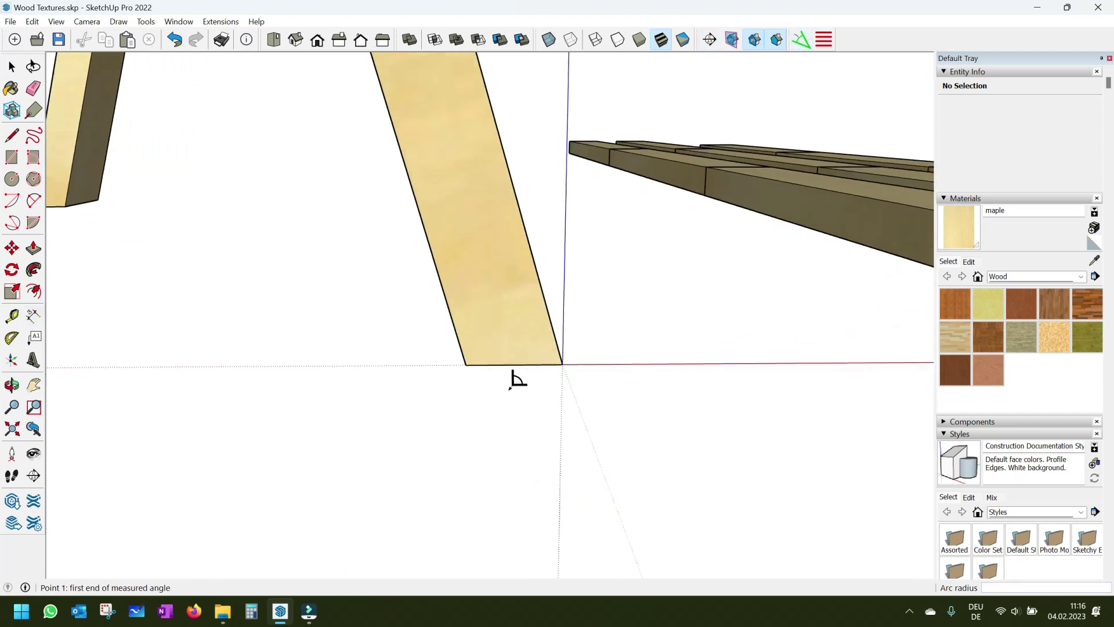
{"action": "scroll", "coordinate": [510, 380], "scroll_direction": "up", "scroll_amount": 1}
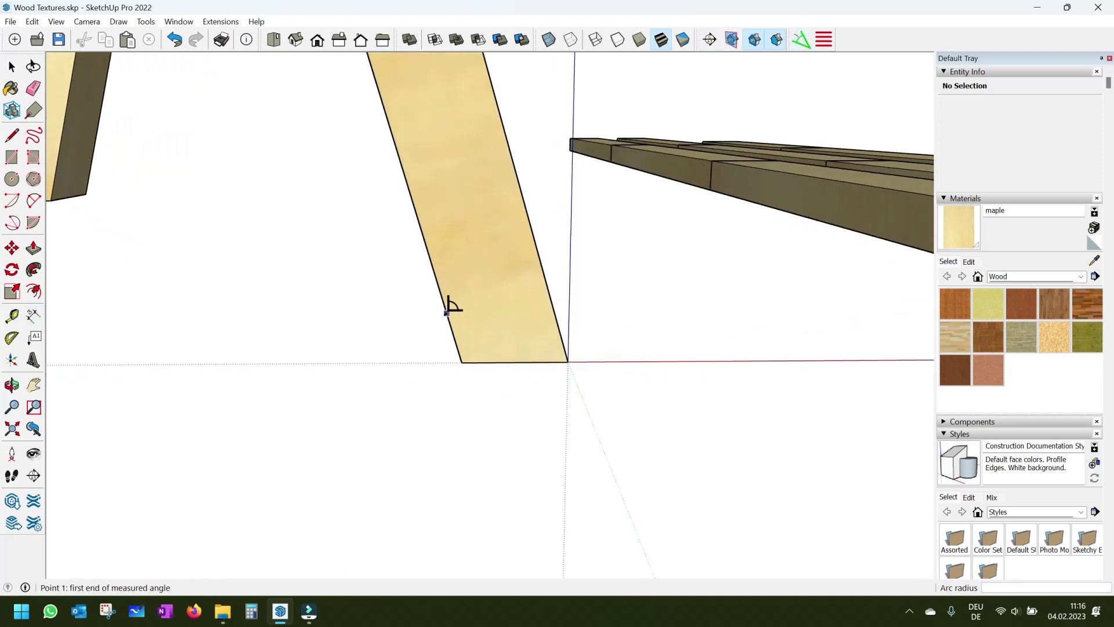
{"action": "left_click", "coordinate": [450, 322]}
{"action": "left_click", "coordinate": [461, 362]}
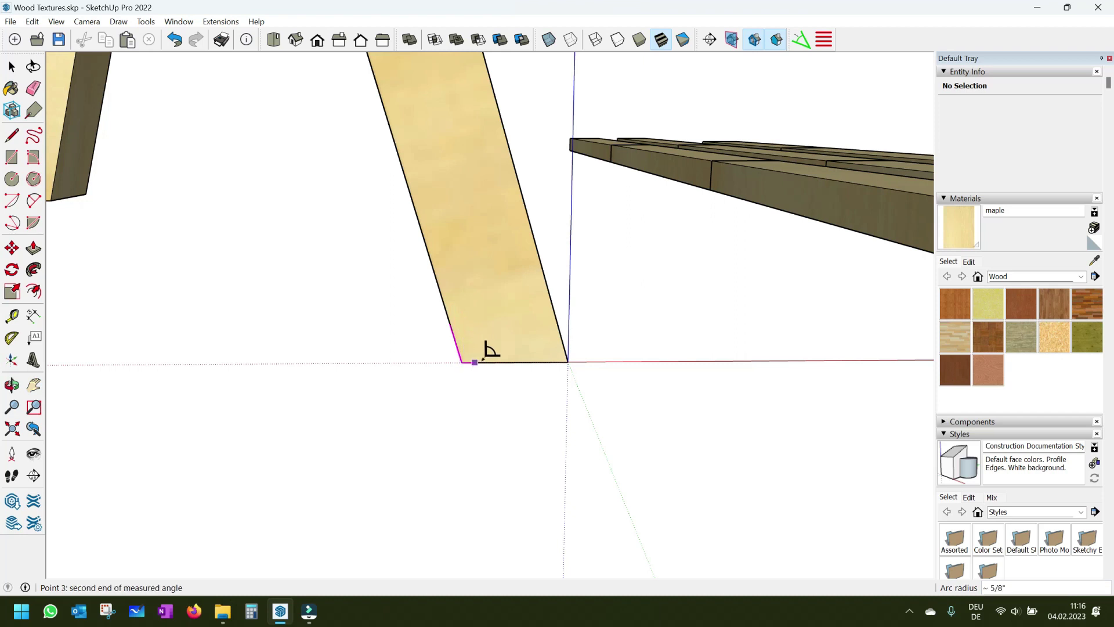
{"action": "left_click", "coordinate": [509, 350]}
Step: Measure the roughly 74.1° angle where the leg meets the top board
{"action": "scroll", "coordinate": [509, 350], "scroll_direction": "up", "scroll_amount": 2}
{"action": "scroll", "coordinate": [509, 348], "scroll_direction": "up", "scroll_amount": 3}
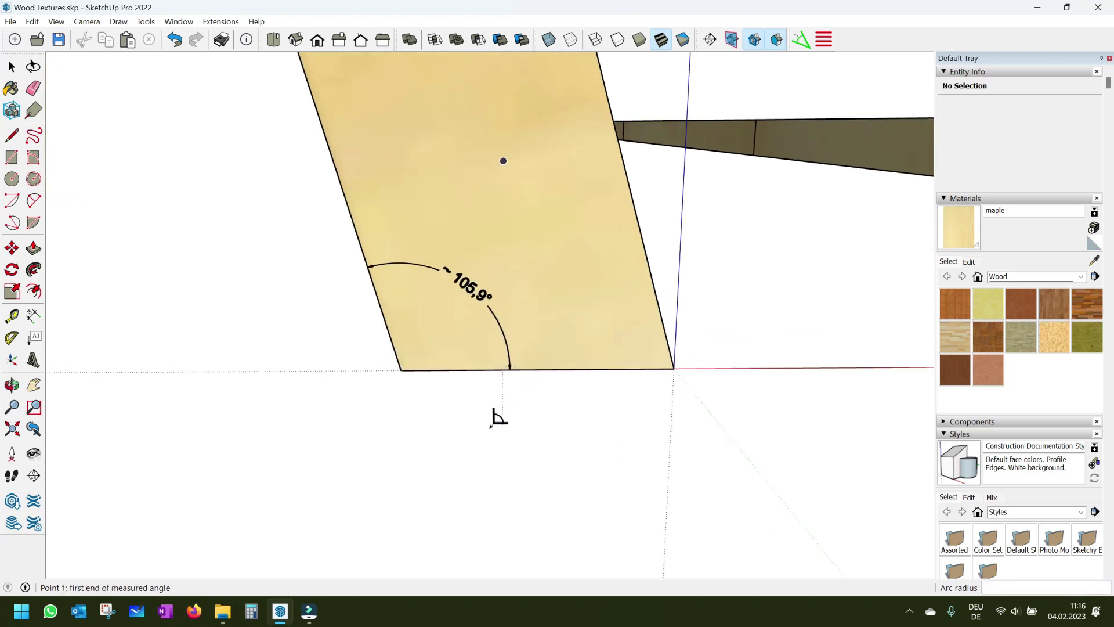
{"action": "scroll", "coordinate": [492, 418], "scroll_direction": "down", "scroll_amount": 1}
{"action": "scroll", "coordinate": [493, 414], "scroll_direction": "down", "scroll_amount": 2}
{"action": "scroll", "coordinate": [496, 413], "scroll_direction": "down", "scroll_amount": 2}
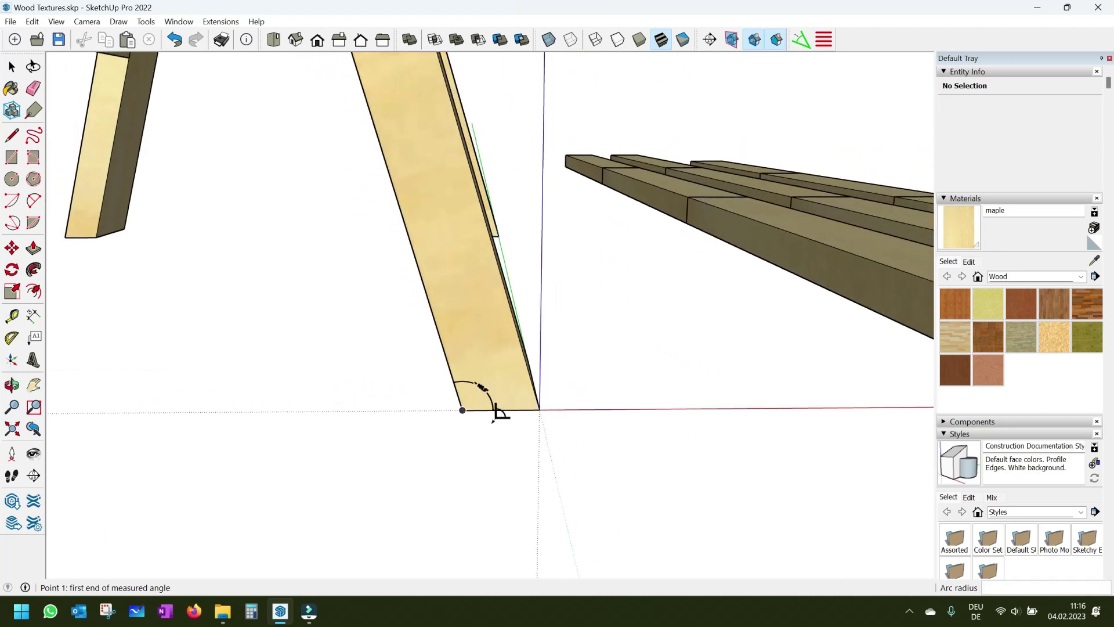
{"action": "scroll", "coordinate": [500, 412], "scroll_direction": "down", "scroll_amount": 2}
{"action": "scroll", "coordinate": [500, 413], "scroll_direction": "down", "scroll_amount": 3}
{"action": "scroll", "coordinate": [508, 415], "scroll_direction": "down", "scroll_amount": 3}
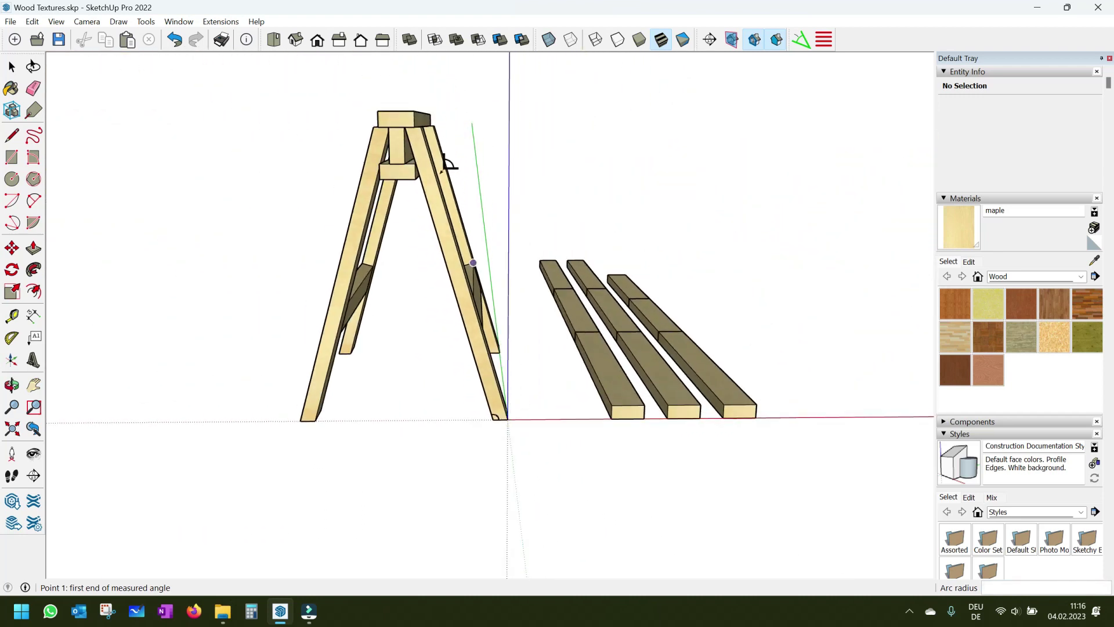
{"action": "scroll", "coordinate": [429, 139], "scroll_direction": "up", "scroll_amount": 4}
{"action": "scroll", "coordinate": [409, 110], "scroll_direction": "up", "scroll_amount": 2}
{"action": "scroll", "coordinate": [415, 125], "scroll_direction": "up", "scroll_amount": 3}
{"action": "scroll", "coordinate": [425, 142], "scroll_direction": "up", "scroll_amount": 2}
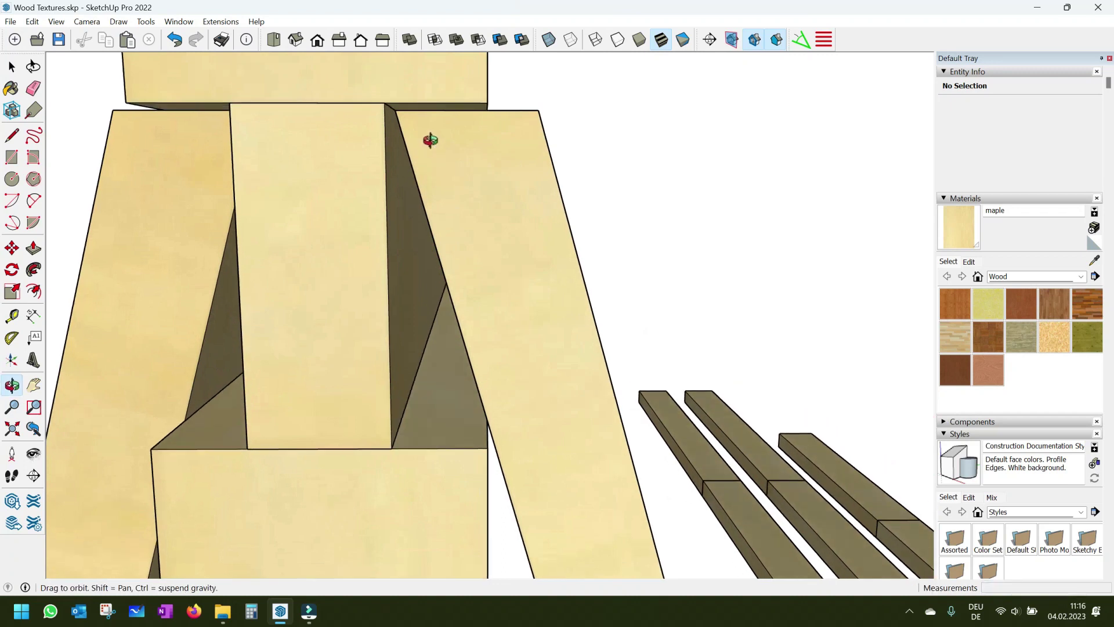
{"action": "scroll", "coordinate": [428, 122], "scroll_direction": "up", "scroll_amount": 1}
{"action": "middle_click", "coordinate": [426, 107]}
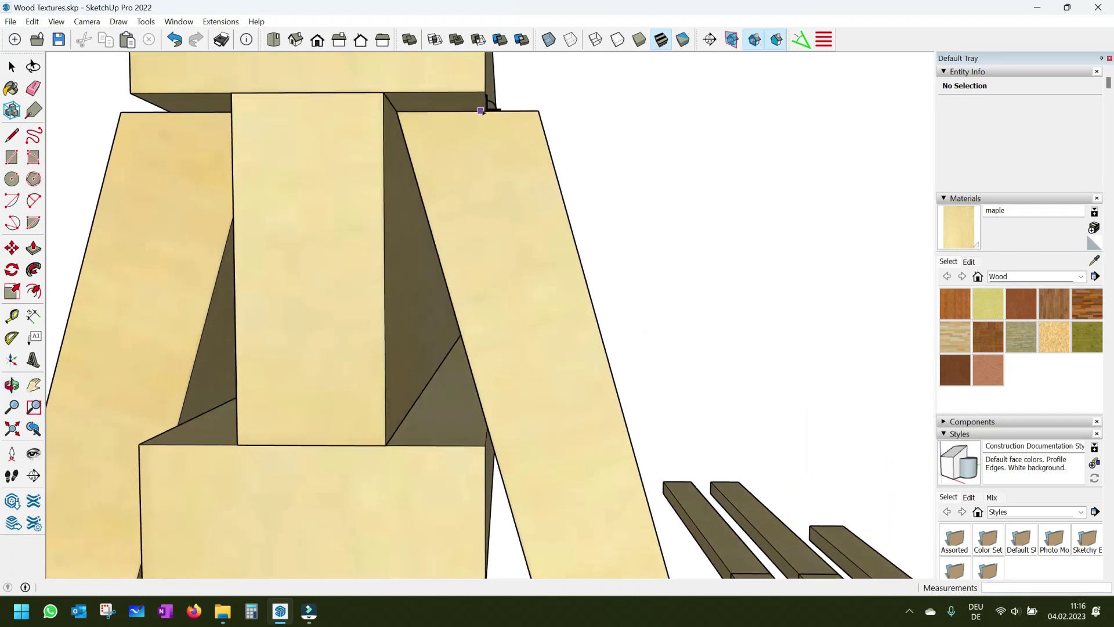
{"action": "left_click", "coordinate": [486, 111]}
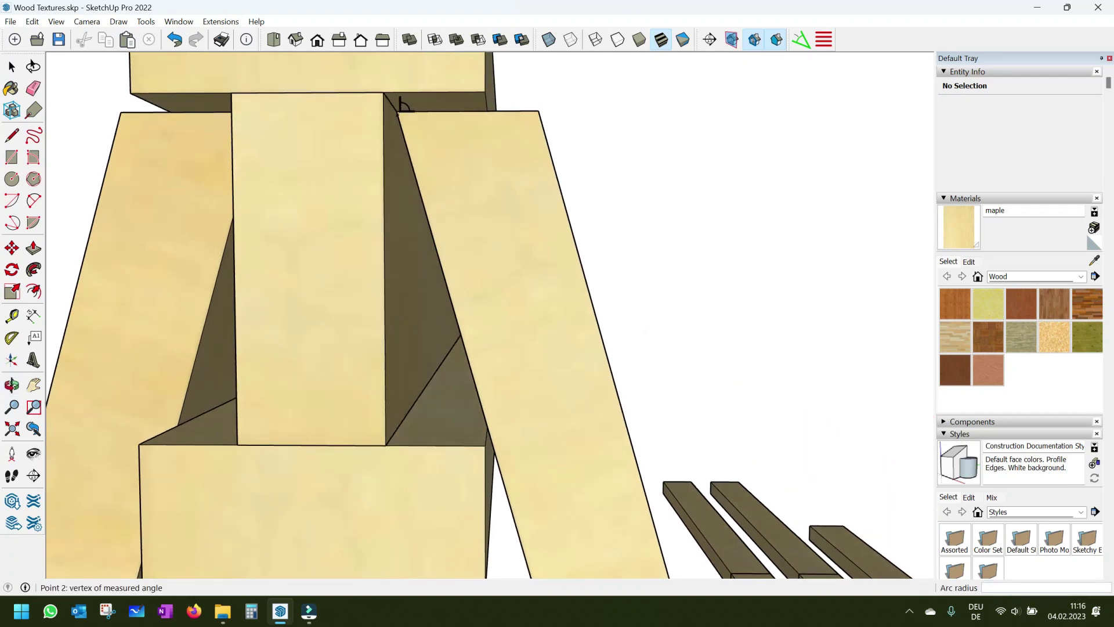
{"action": "left_click", "coordinate": [396, 111]}
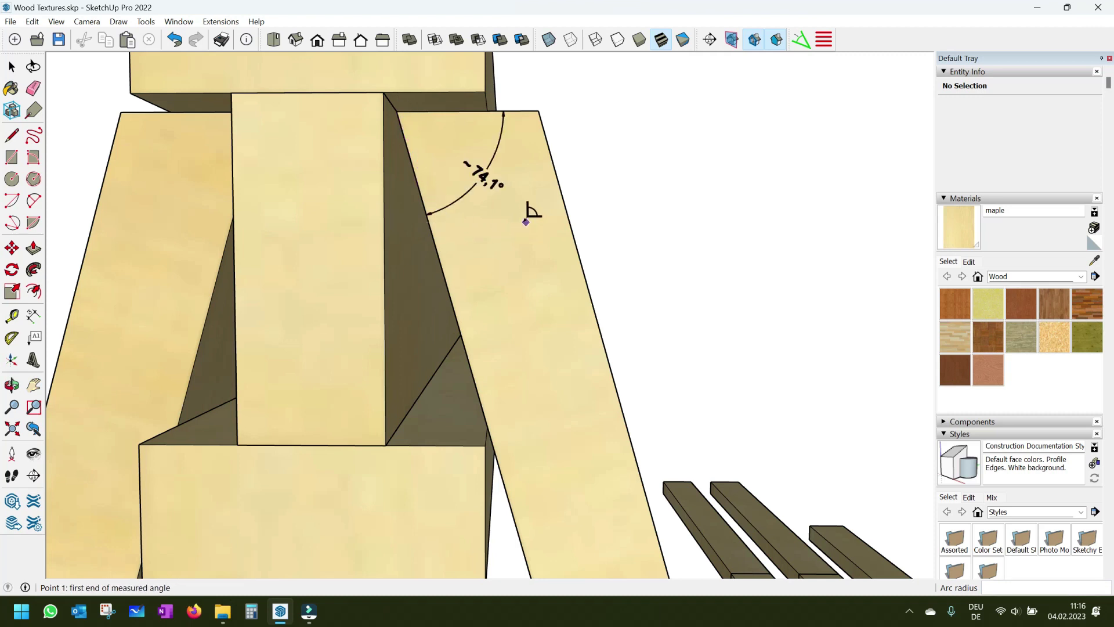
{"action": "scroll", "coordinate": [464, 192], "scroll_direction": "down", "scroll_amount": 3}
{"action": "scroll", "coordinate": [406, 177], "scroll_direction": "down", "scroll_amount": 3}
{"action": "scroll", "coordinate": [348, 168], "scroll_direction": "down", "scroll_amount": 3}
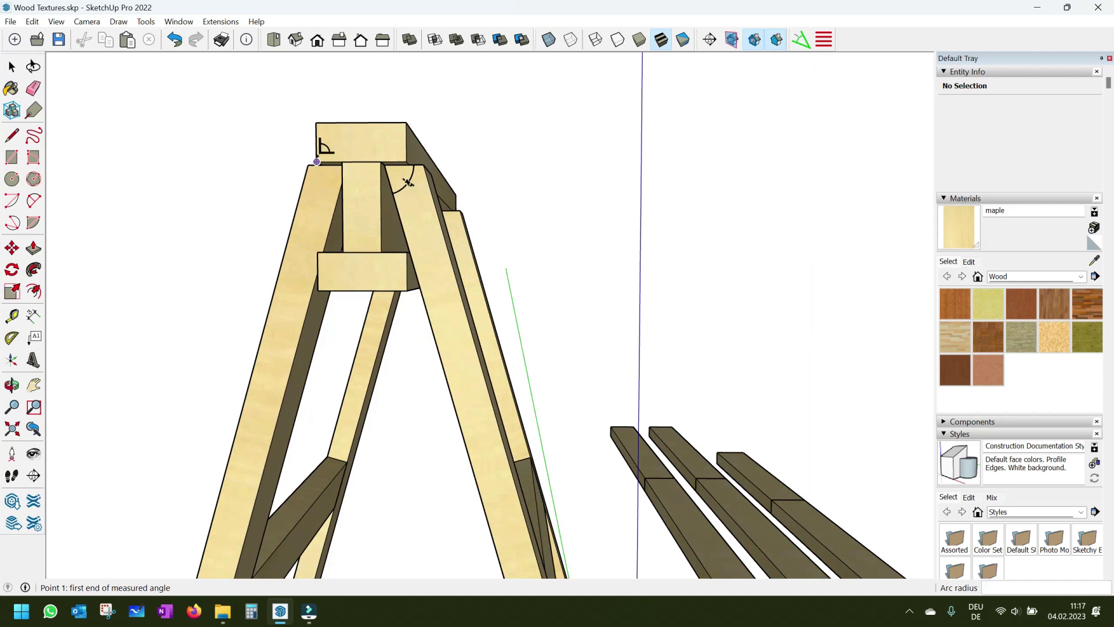
{"action": "scroll", "coordinate": [317, 162], "scroll_direction": "down", "scroll_amount": 5}
{"action": "middle_click_drag", "start_coordinate": [325, 148], "coordinate": [339, 254]}
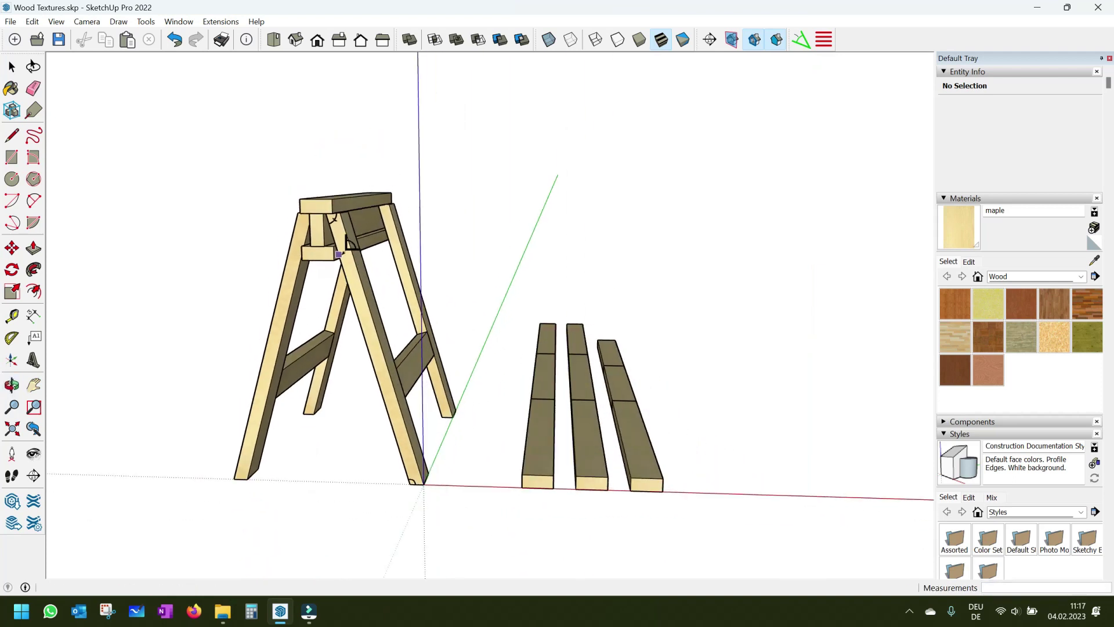
Step: Copy the sawhorse group and place the copy behind the original along the green axis
{"action": "mouse_move", "coordinate": [563, 237]}
{"action": "middle_mouse_down"}
{"action": "mouse_move", "coordinate": [463, 304]}
{"action": "mouse_move", "coordinate": [441, 272]}
{"action": "middle_mouse_up"}
{"action": "left_click", "coordinate": [372, 260]}
{"action": "key", "text": "m"}
{"action": "key", "text": "ctrl"}
{"action": "left_click", "coordinate": [360, 260]}
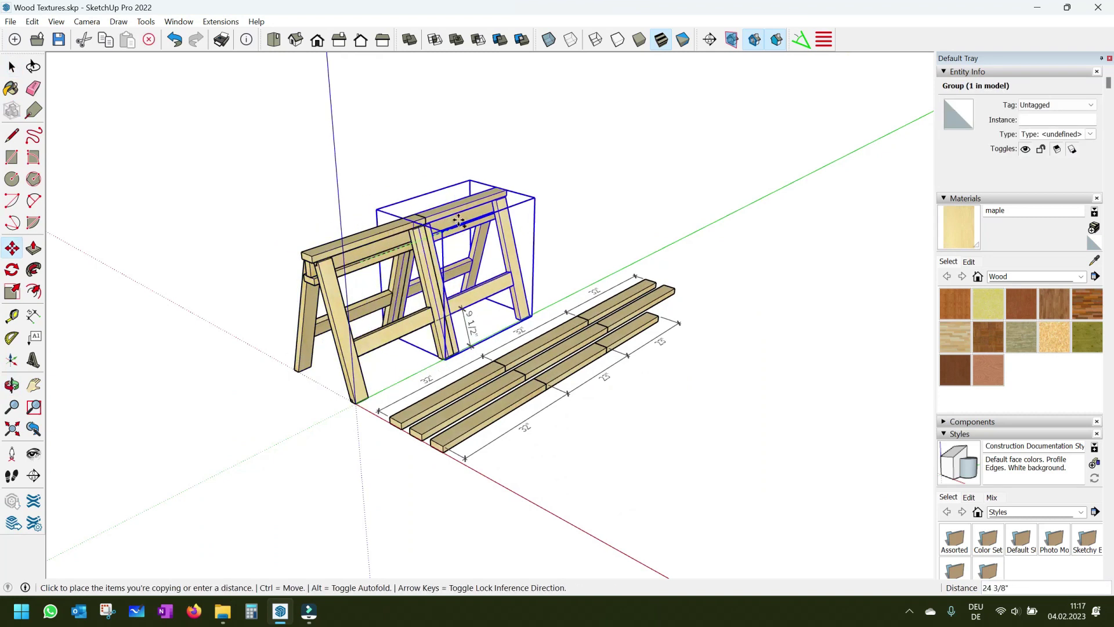
{"action": "left_click", "coordinate": [529, 195]}
{"action": "key", "text": "space"}
{"action": "left_click", "coordinate": [717, 223]}
{"action": "mouse_move", "coordinate": [395, 347]}
{"action": "middle_mouse_down"}
{"action": "mouse_move", "coordinate": [486, 326]}
{"action": "mouse_move", "coordinate": [604, 346]}
{"action": "mouse_move", "coordinate": [604, 355]}
{"action": "mouse_move", "coordinate": [542, 413]}
{"action": "mouse_move", "coordinate": [452, 304]}
{"action": "mouse_move", "coordinate": [343, 396]}
{"action": "middle_mouse_up"}
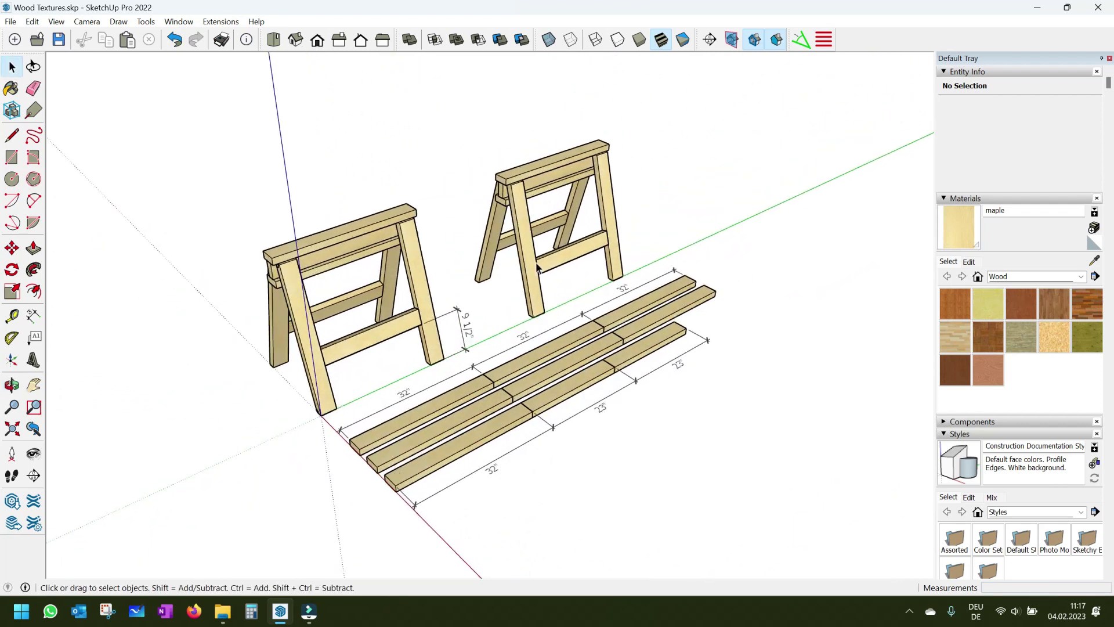
Step: Copy the second sawhorse group and place the copy just above it
{"action": "scroll", "coordinate": [534, 191], "scroll_direction": "up", "scroll_amount": 3}
{"action": "scroll", "coordinate": [531, 180], "scroll_direction": "up", "scroll_amount": 2}
{"action": "scroll", "coordinate": [527, 169], "scroll_direction": "up", "scroll_amount": 2}
{"action": "scroll", "coordinate": [505, 283], "scroll_direction": "down", "scroll_amount": 3}
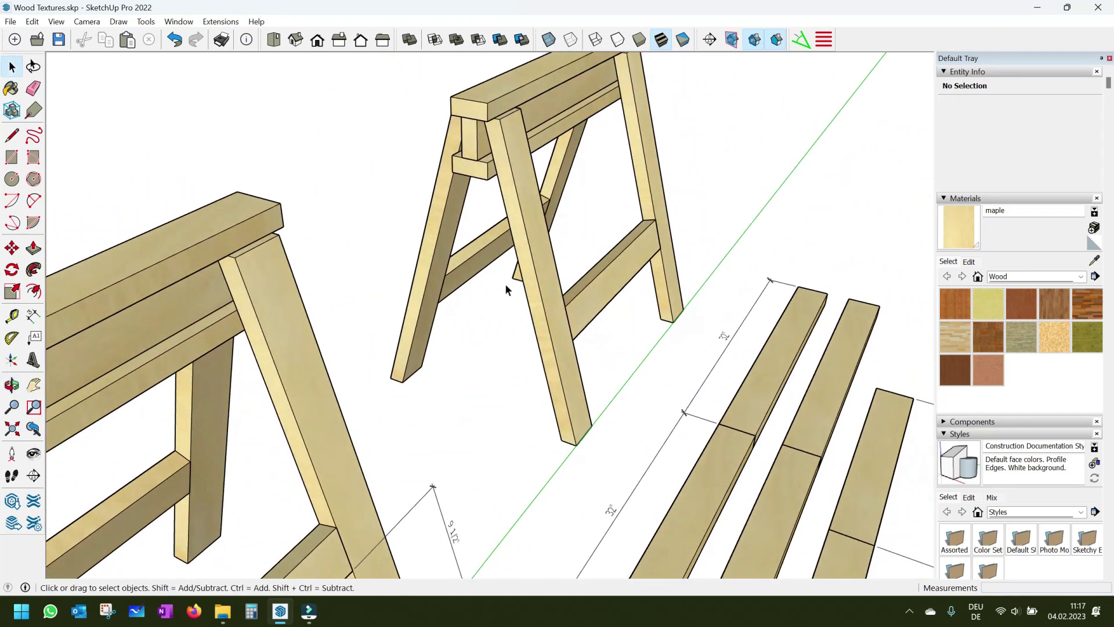
{"action": "middle_click_drag", "start_coordinate": [505, 284], "coordinate": [528, 132]}
{"action": "scroll", "coordinate": [441, 249], "scroll_direction": "up", "scroll_amount": 3}
{"action": "left_click", "coordinate": [441, 253]}
{"action": "key", "text": "m"}
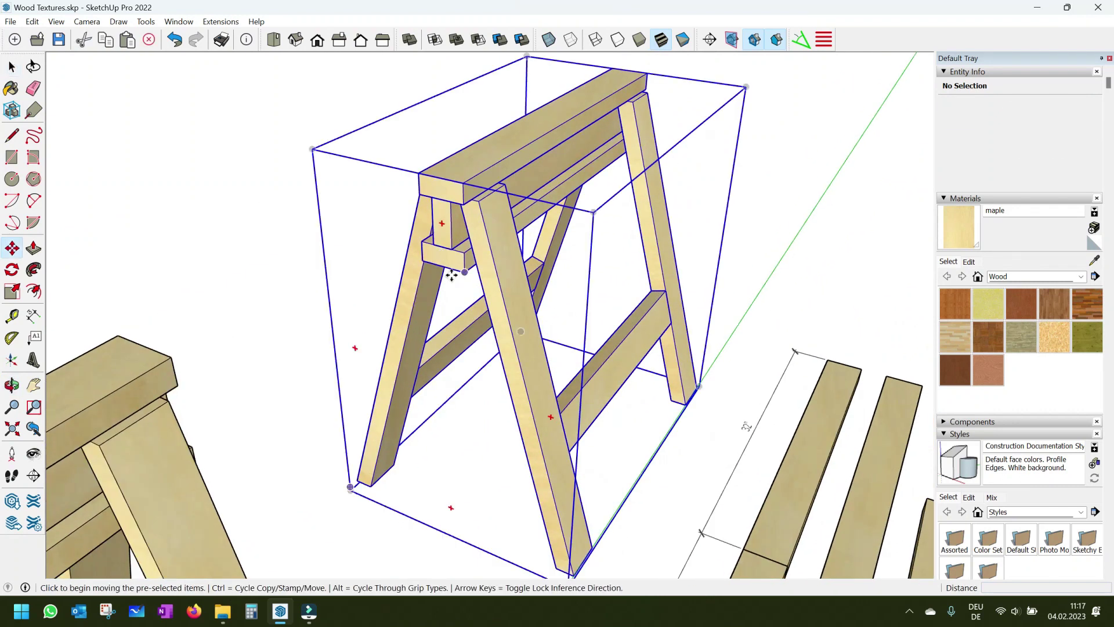
{"action": "left_click", "coordinate": [444, 261]}
{"action": "key", "text": "ctrl"}
{"action": "left_click", "coordinate": [442, 181]}
{"action": "key", "text": "space"}
{"action": "left_click", "coordinate": [254, 177]}
Step: Zoom out and orbit to review the sawhorses and boards from new angles
{"action": "scroll", "coordinate": [249, 165], "scroll_direction": "down", "scroll_amount": 3}
{"action": "scroll", "coordinate": [249, 155], "scroll_direction": "down", "scroll_amount": 2}
{"action": "scroll", "coordinate": [265, 155], "scroll_direction": "down", "scroll_amount": 2}
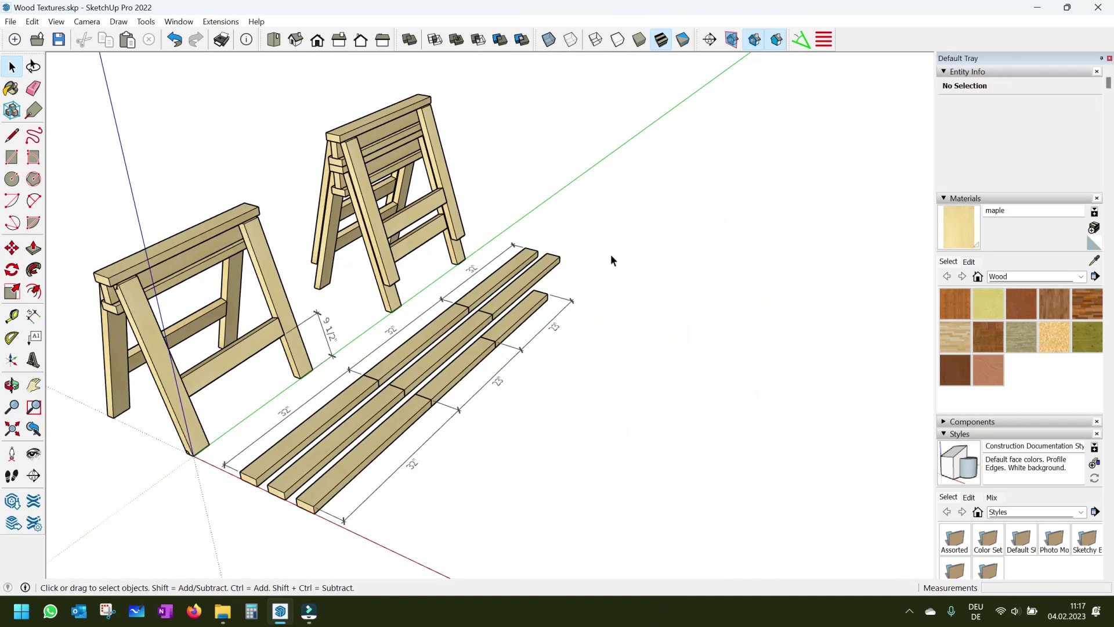
{"action": "mouse_move", "coordinate": [590, 318]}
{"action": "middle_mouse_down"}
{"action": "mouse_move", "coordinate": [668, 290]}
{"action": "mouse_move", "coordinate": [665, 322]}
{"action": "middle_mouse_up"}
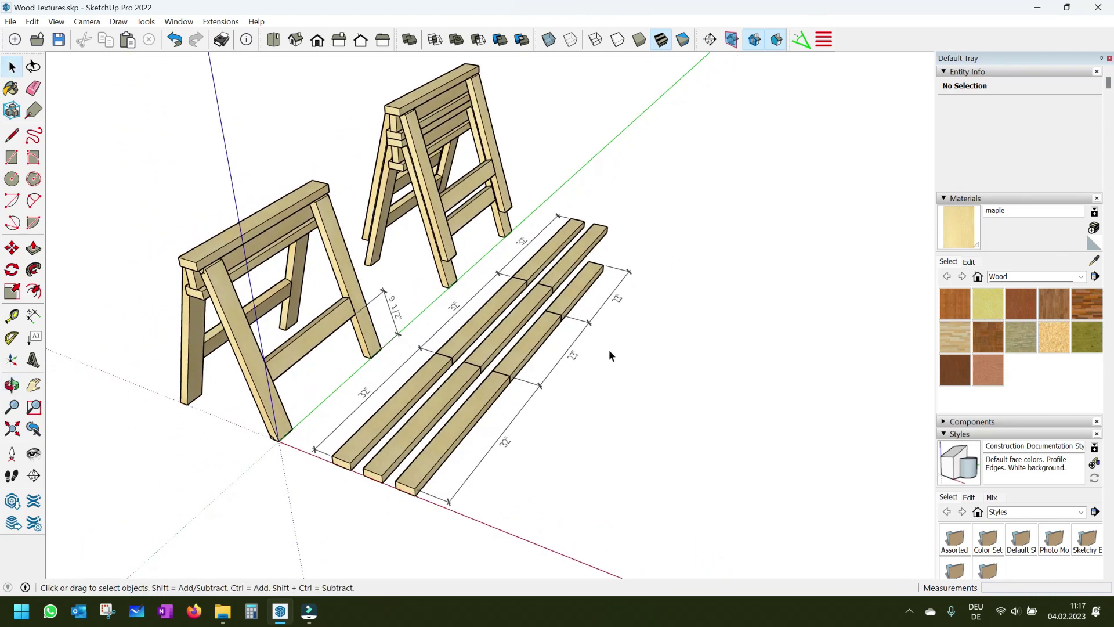
{"action": "mouse_move", "coordinate": [607, 355]}
{"action": "middle_mouse_down"}
{"action": "mouse_move", "coordinate": [584, 367]}
{"action": "mouse_move", "coordinate": [528, 307]}
{"action": "mouse_move", "coordinate": [496, 302]}
{"action": "middle_mouse_up"}
{"action": "scroll", "coordinate": [496, 301], "scroll_direction": "up", "scroll_amount": 3}
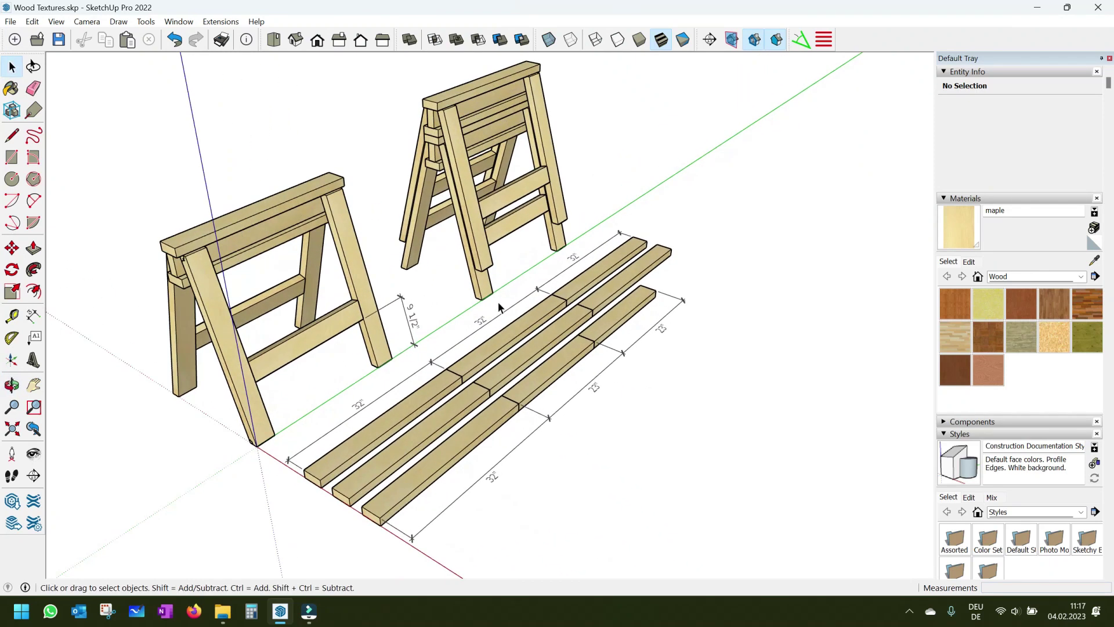